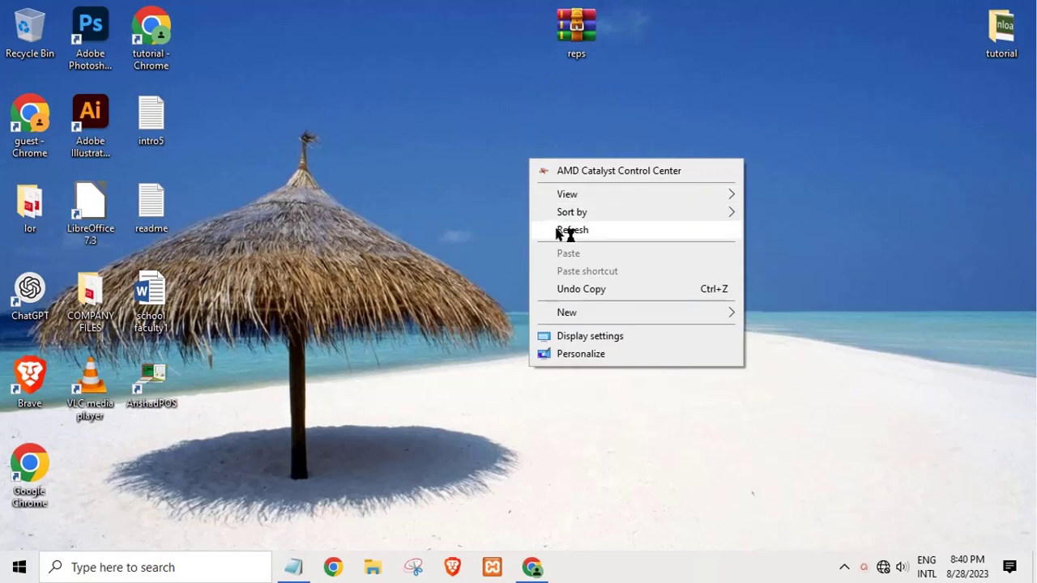
Step: Extract reps.zip onto the desktop with Extract Here while bringing up the XAMPP control panel
click(564, 234)
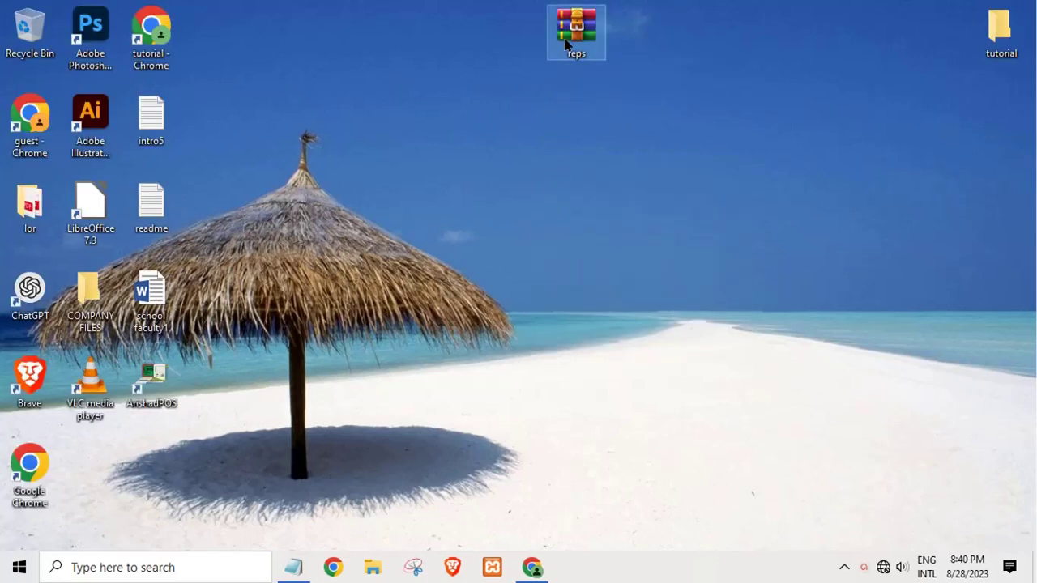
right_click(566, 41)
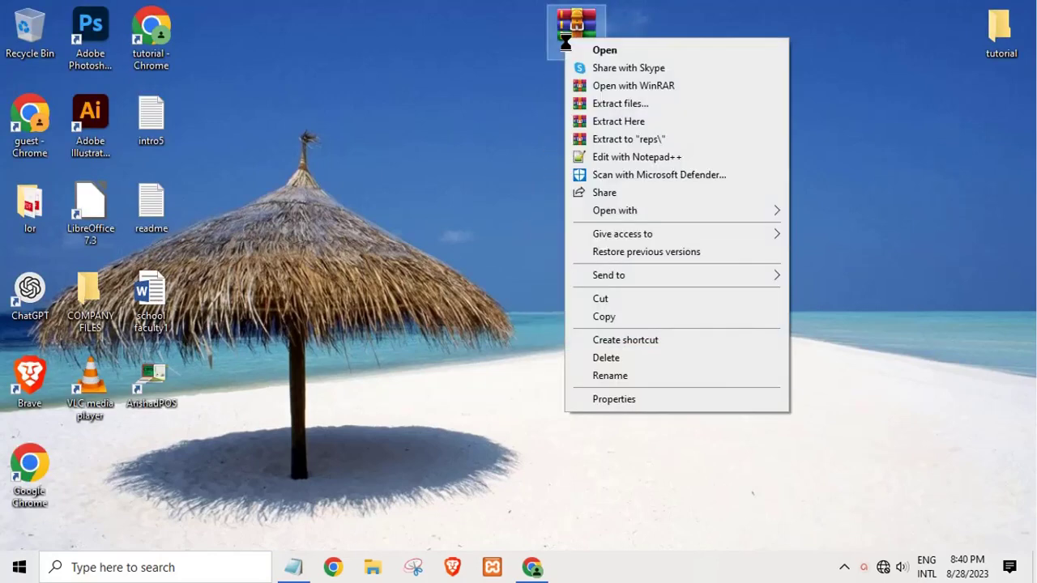
click(613, 123)
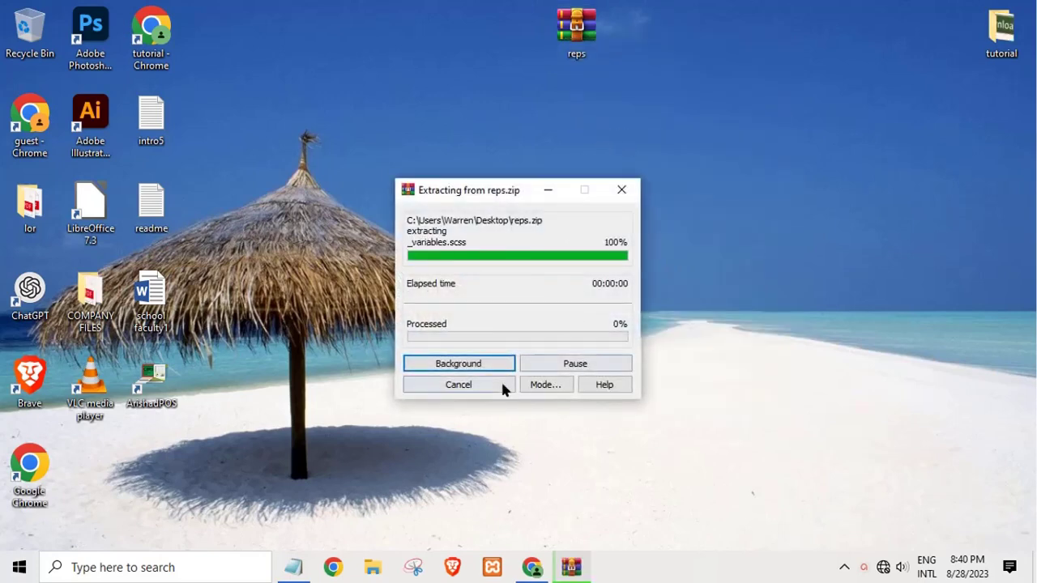
click(393, 371)
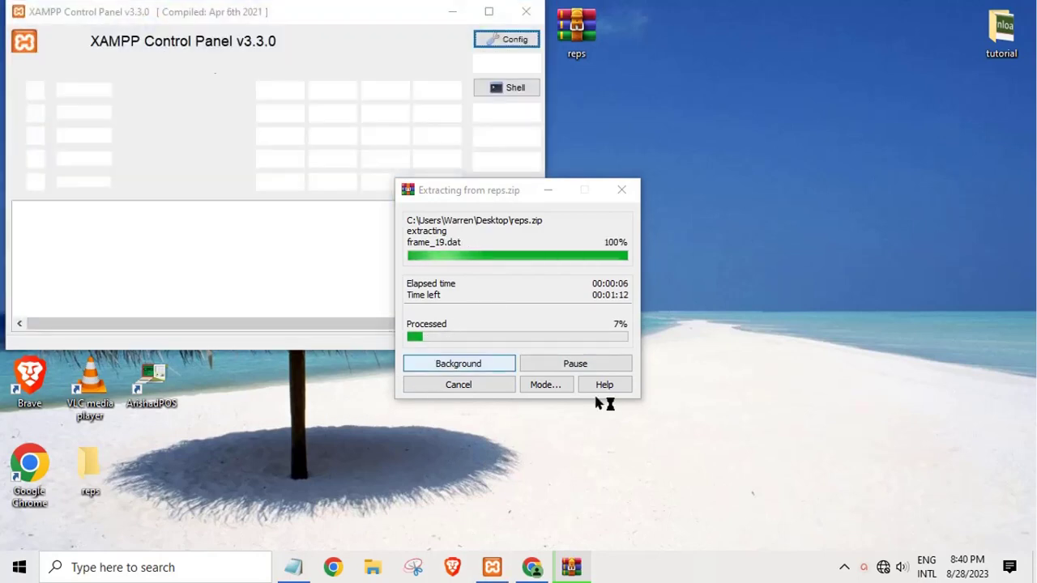
Step: Start the Apache server in XAMPP and bring the extraction progress window forward
click(313, 222)
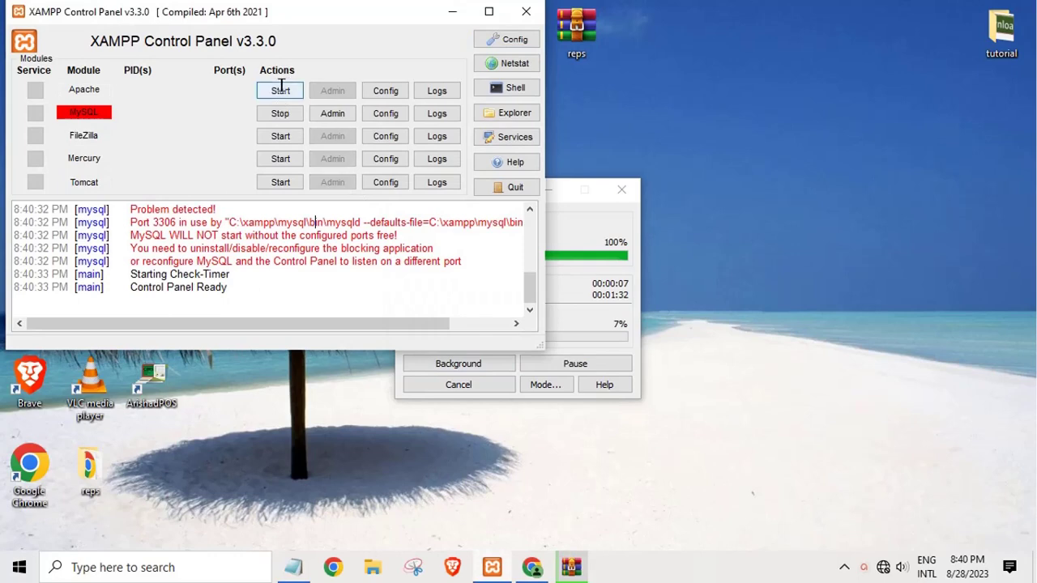
click(281, 90)
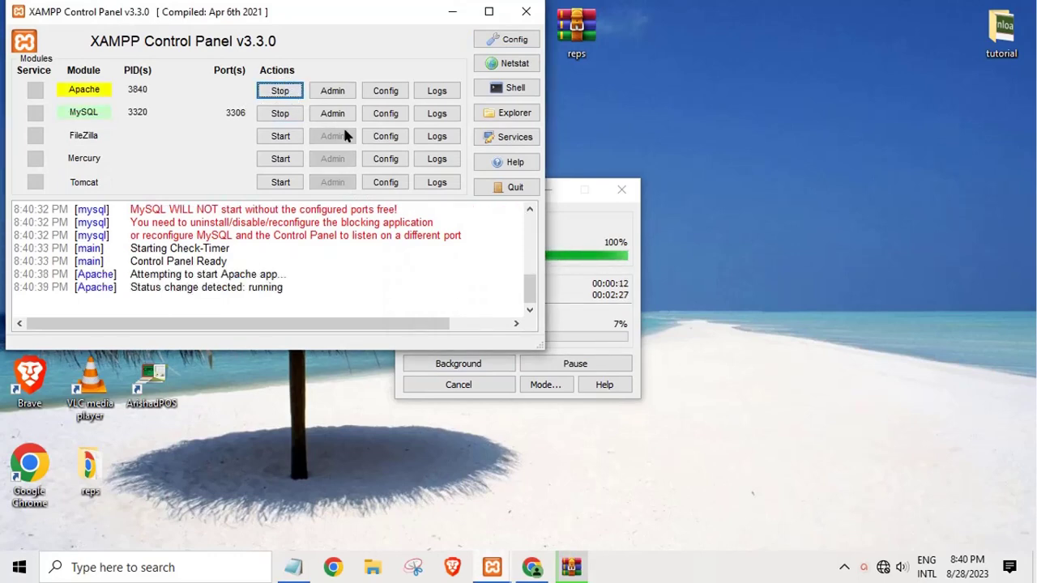
click(573, 276)
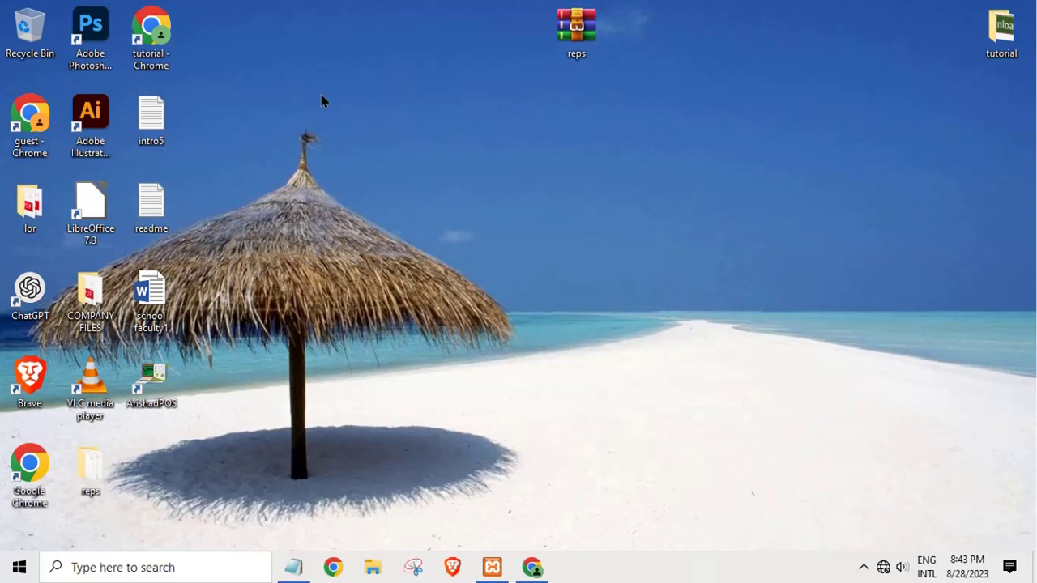
Step: Refresh the desktop and move the extracted reps folder to the upper desktop
right_click(362, 167)
click(412, 232)
drag(114, 456, 417, 106)
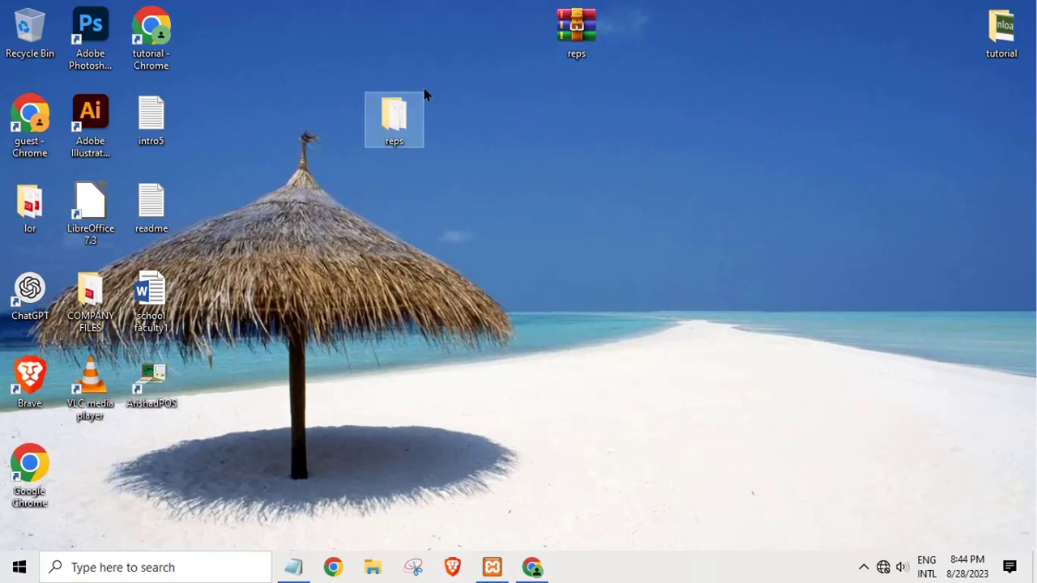
click(418, 216)
Step: Open the reps folder, then its database subfolder, and open the readme file
double_click(394, 118)
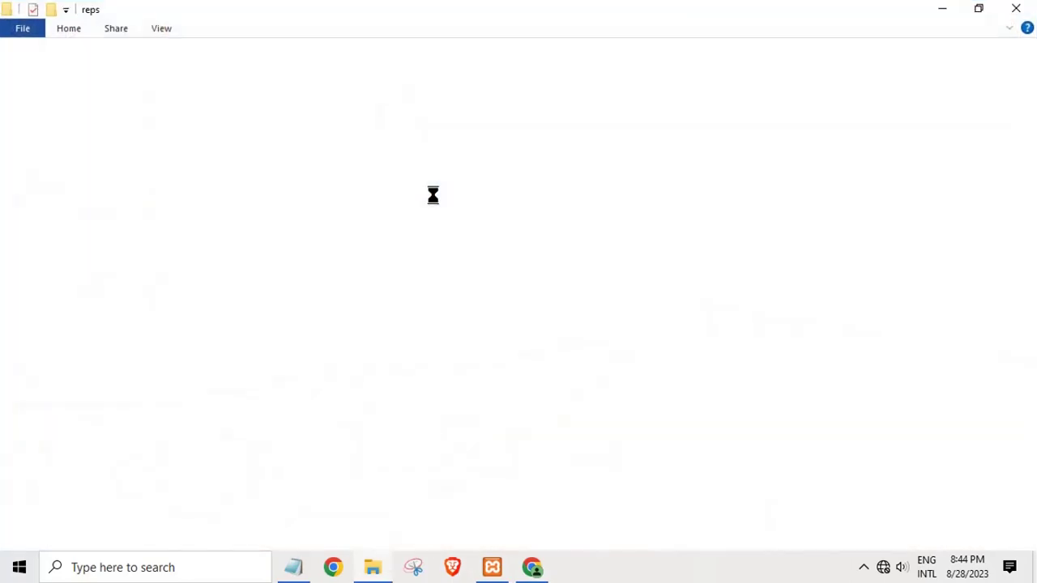
click(170, 349)
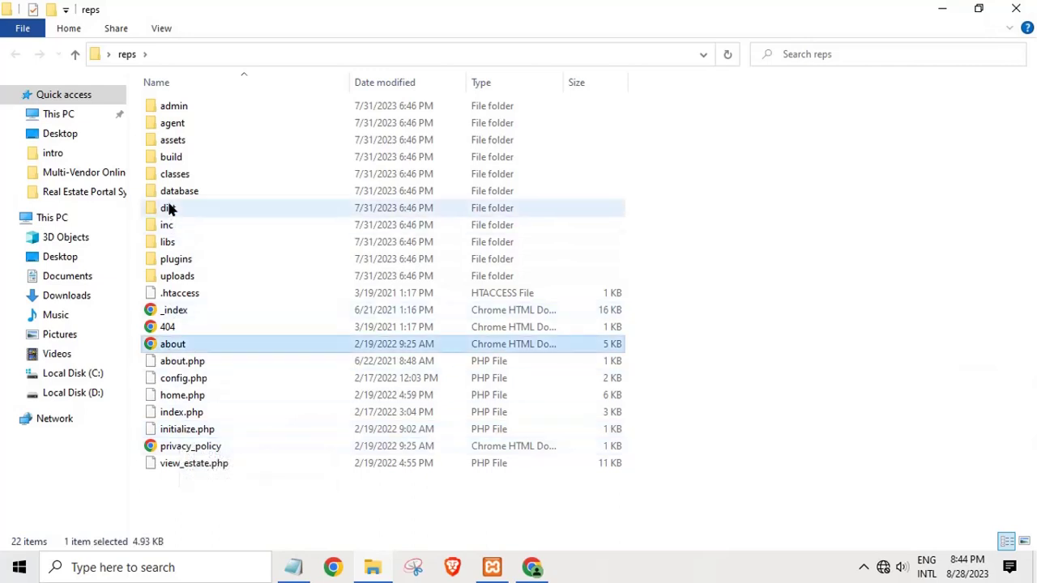
double_click(167, 194)
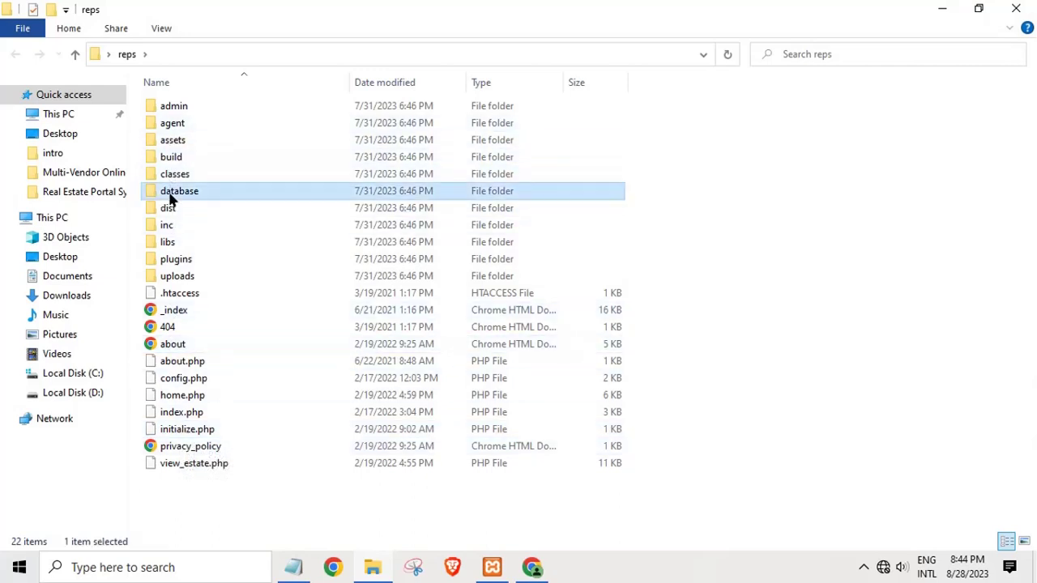
double_click(174, 110)
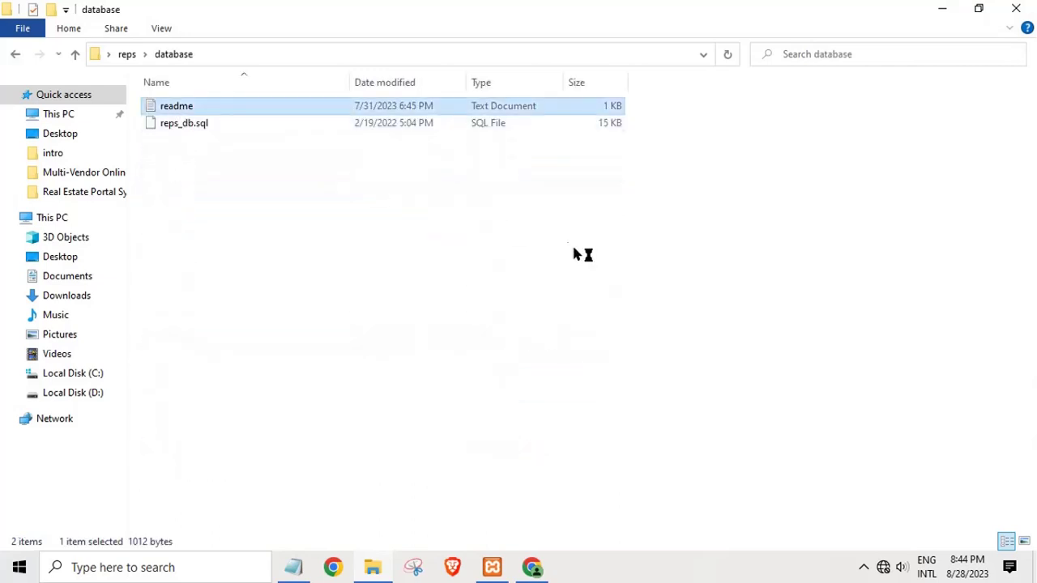
Step: Maximise the readme and highlight the title and the XAMPP and text editor requirements
click(750, 240)
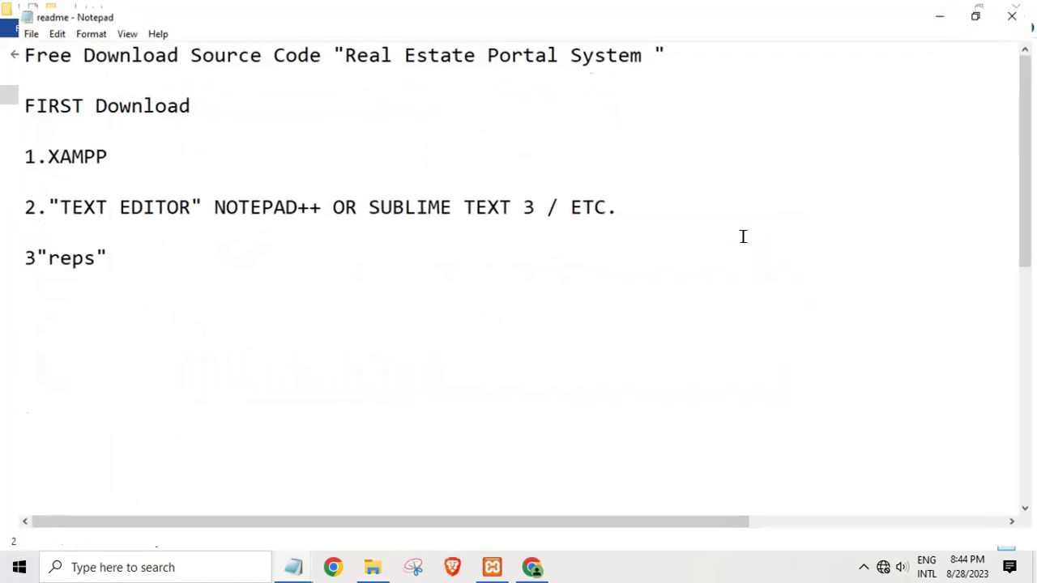
drag(14, 50, 659, 45)
click(287, 202)
double_click(73, 160)
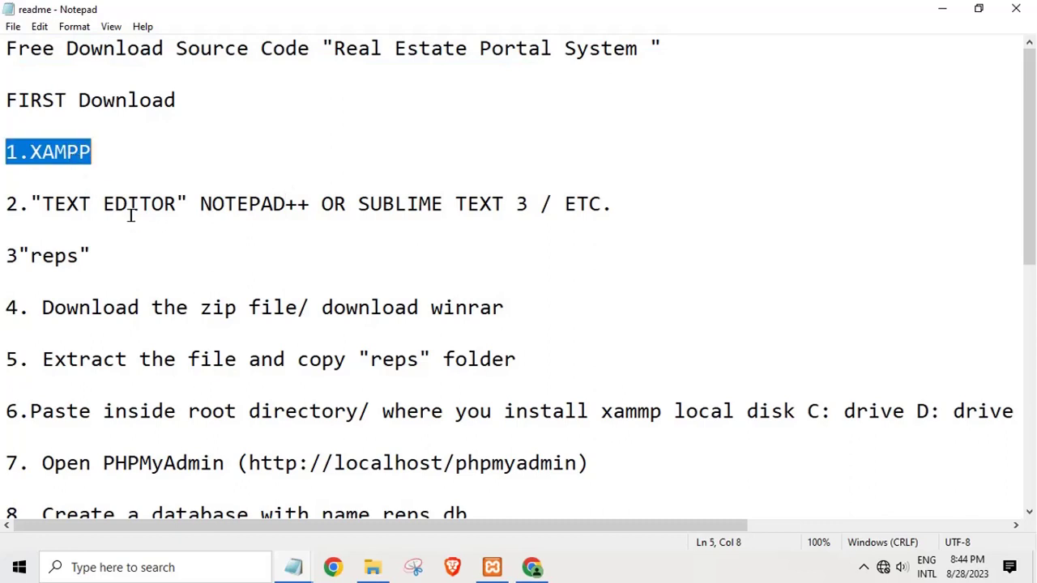
drag(118, 206, 641, 203)
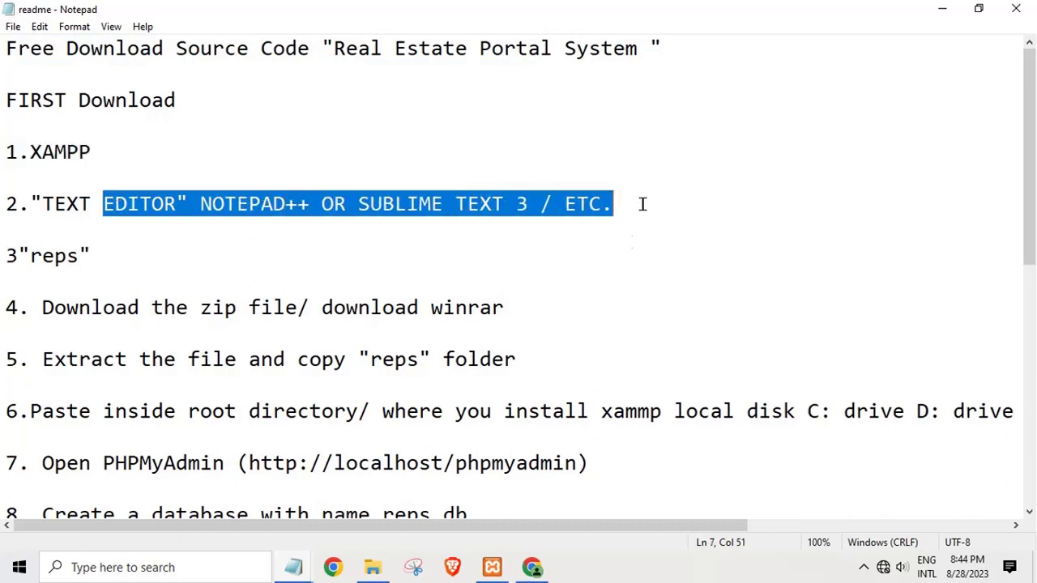
click(405, 256)
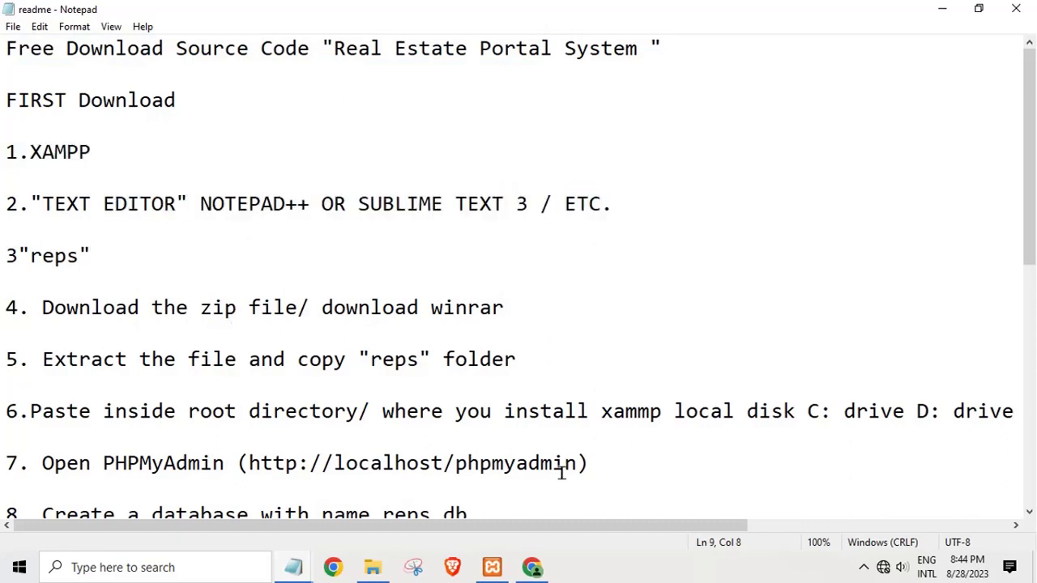
double_click(401, 362)
click(408, 366)
Step: Highlight the Admin Access login details, the reps_db import steps and the localhost/reps address
scroll(438, 421, down, 3)
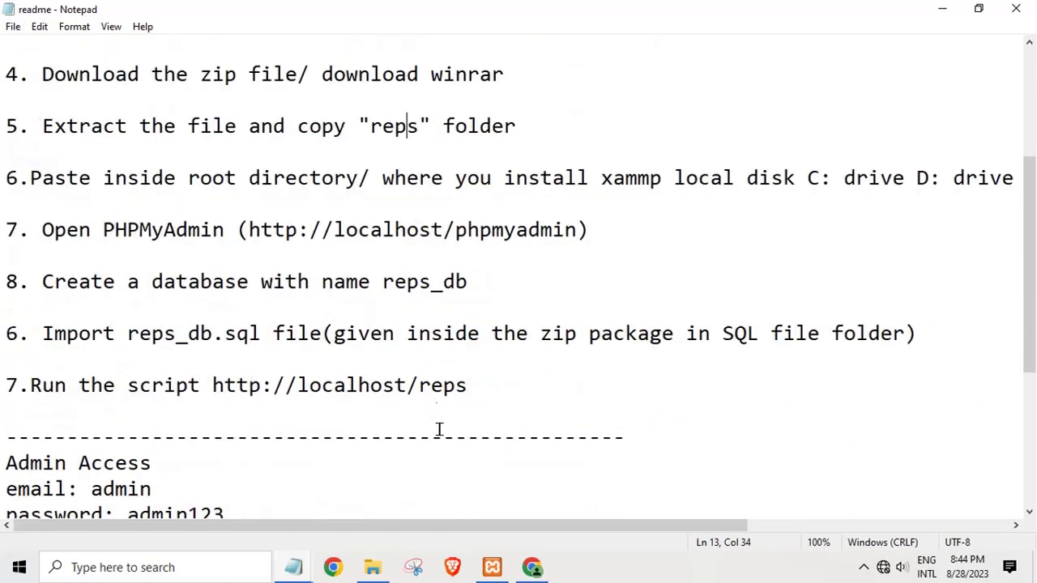
scroll(186, 419, down, 2)
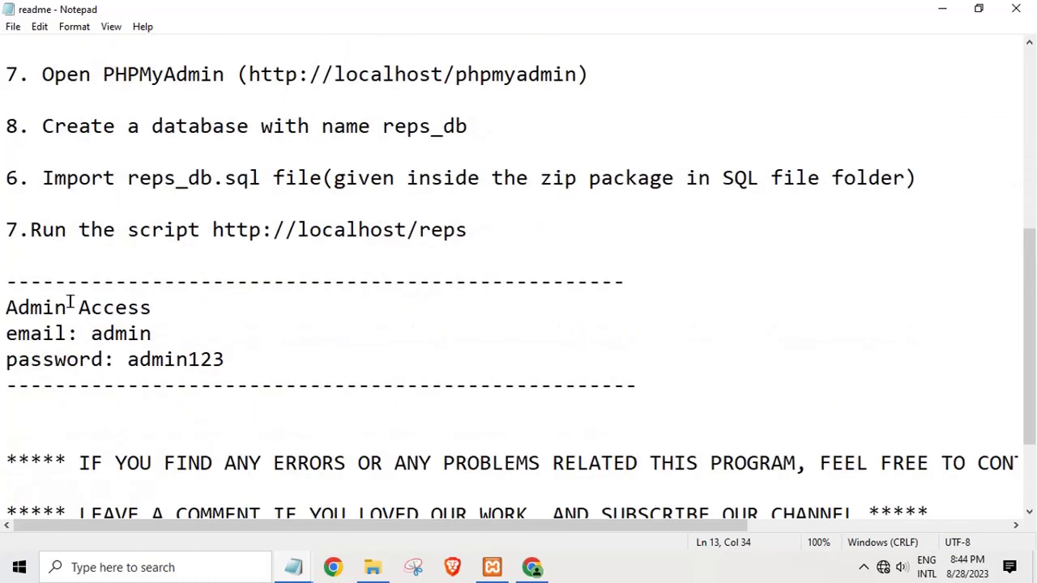
drag(3, 307, 331, 403)
key(Right)
click(246, 147)
drag(259, 131, 469, 118)
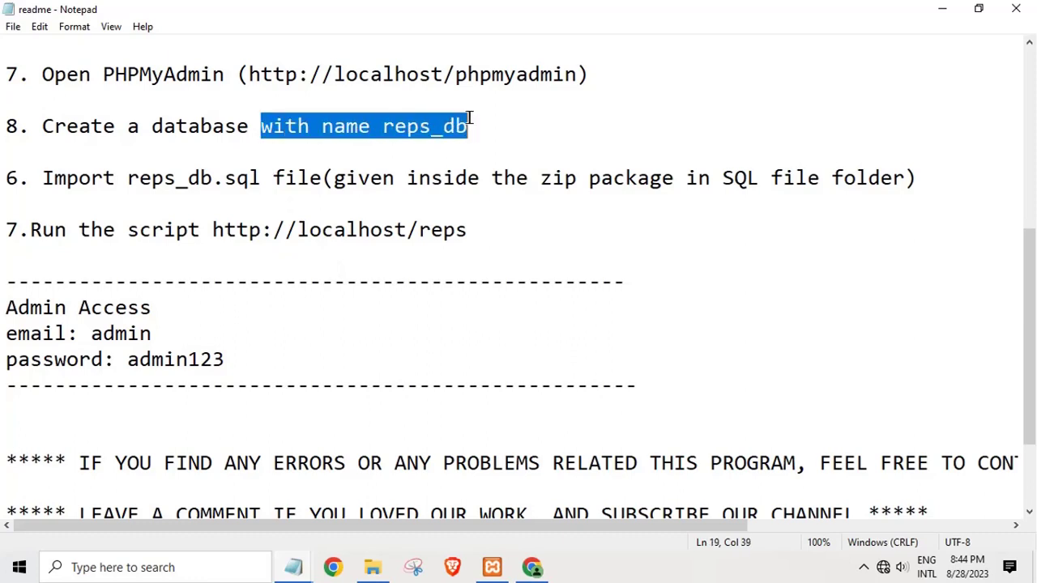
drag(79, 179, 4, 203)
click(248, 230)
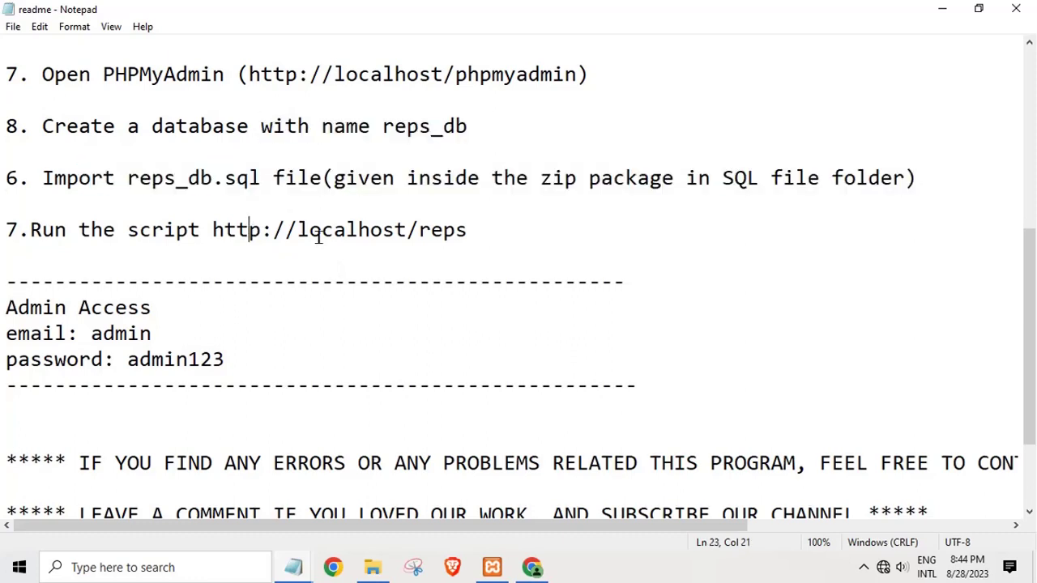
drag(323, 231, 464, 237)
click(507, 258)
Step: Highlight the blogspot projects link at the bottom, then close the readme
scroll(548, 429, down, 2)
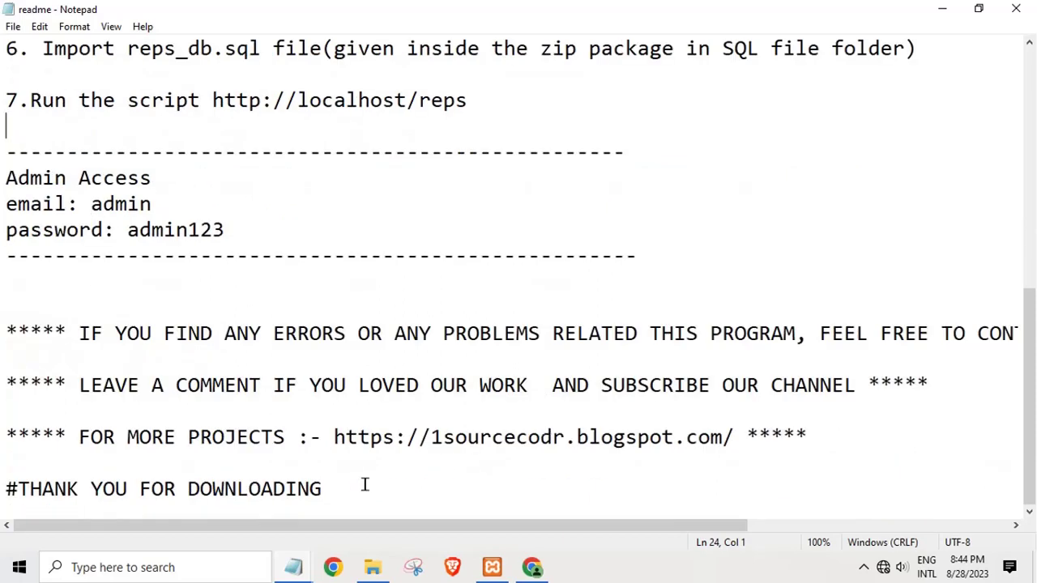
drag(407, 437, 809, 437)
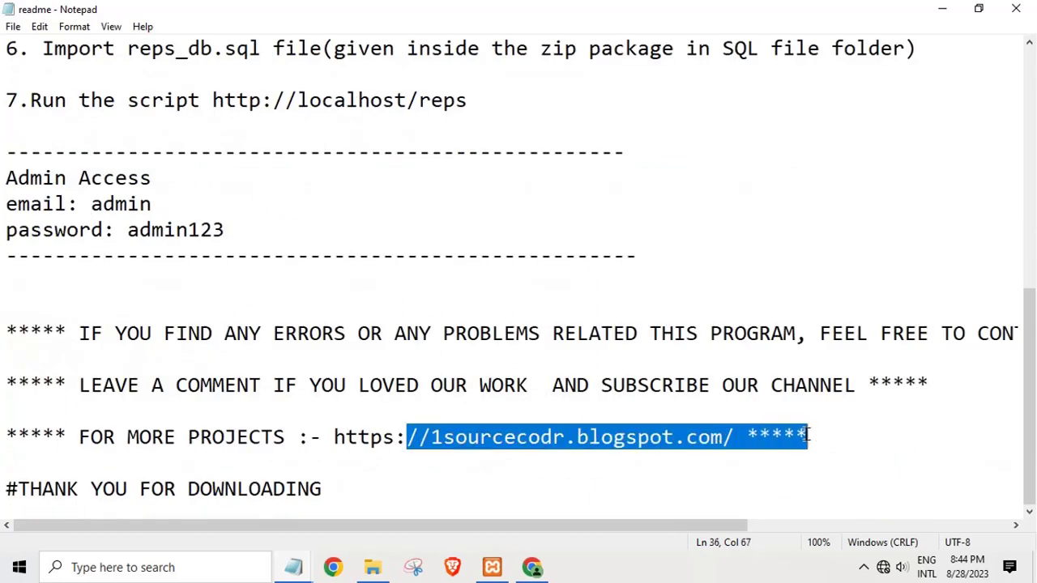
click(201, 256)
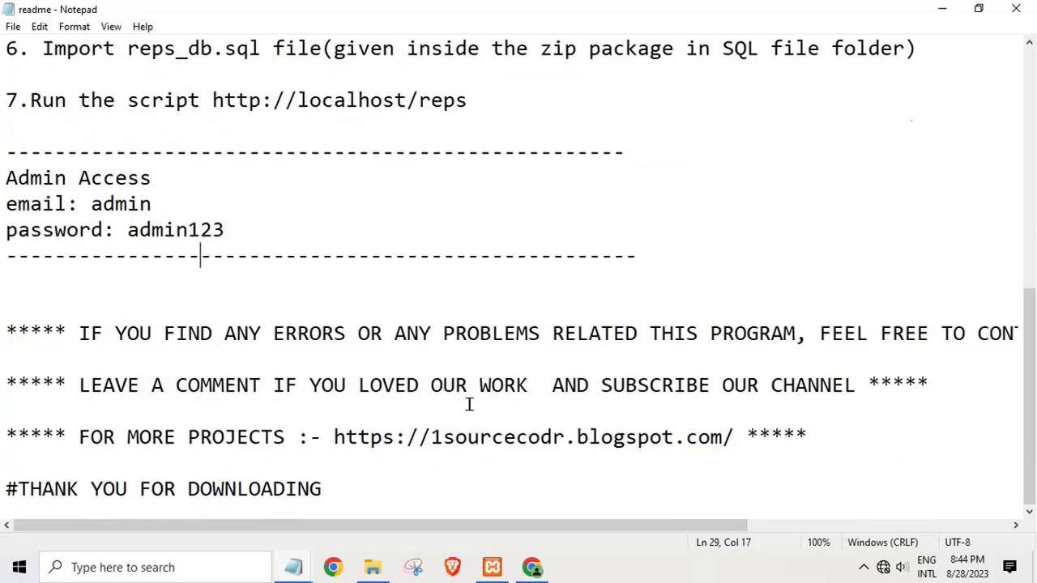
scroll(475, 409, up, 5)
click(1018, 10)
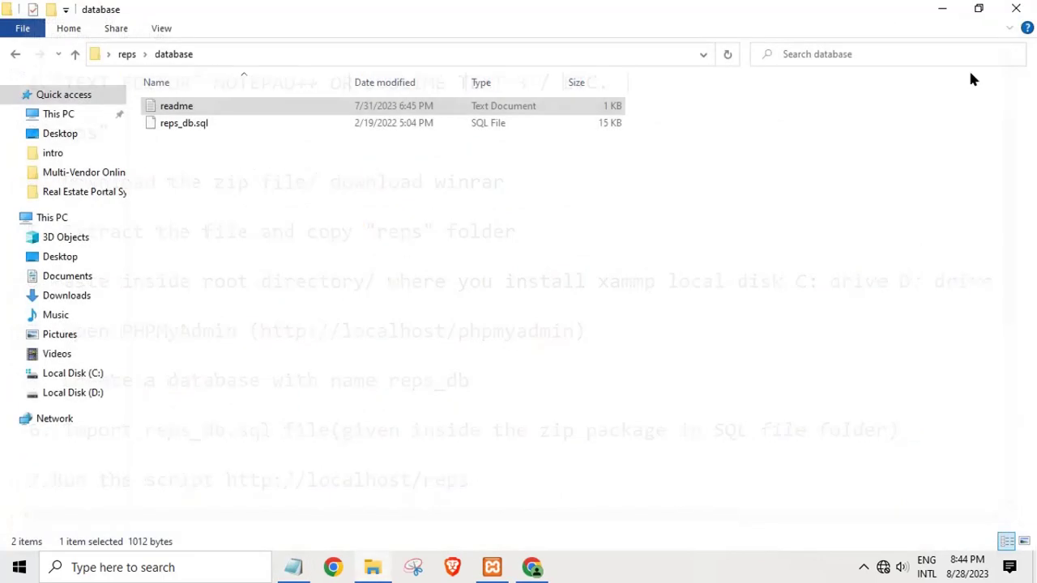
Step: Close the database folder, open a new Chrome tab, and rewrite the note as 'type localhost any browser'
click(1017, 9)
click(547, 570)
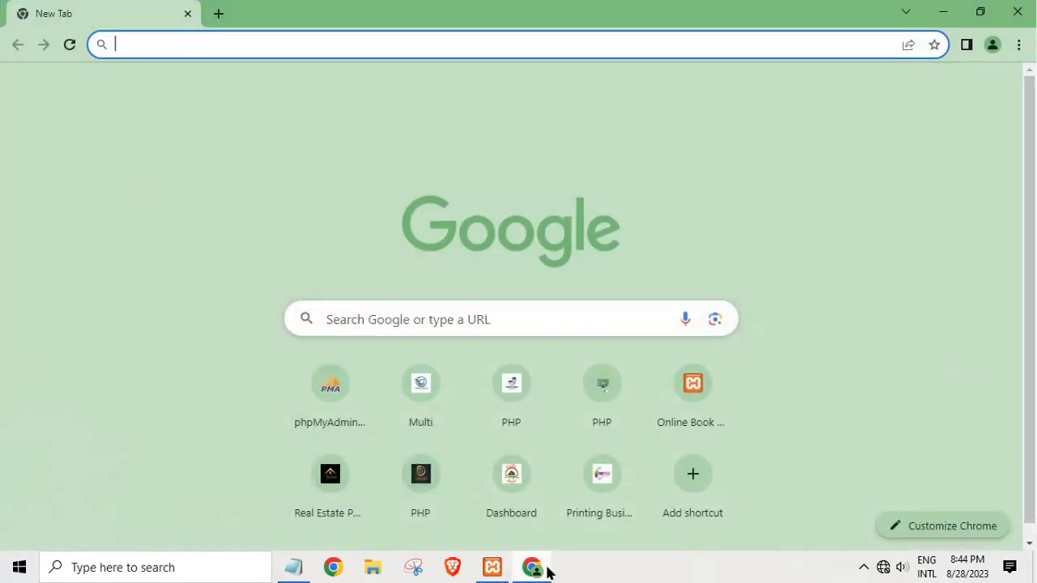
click(293, 568)
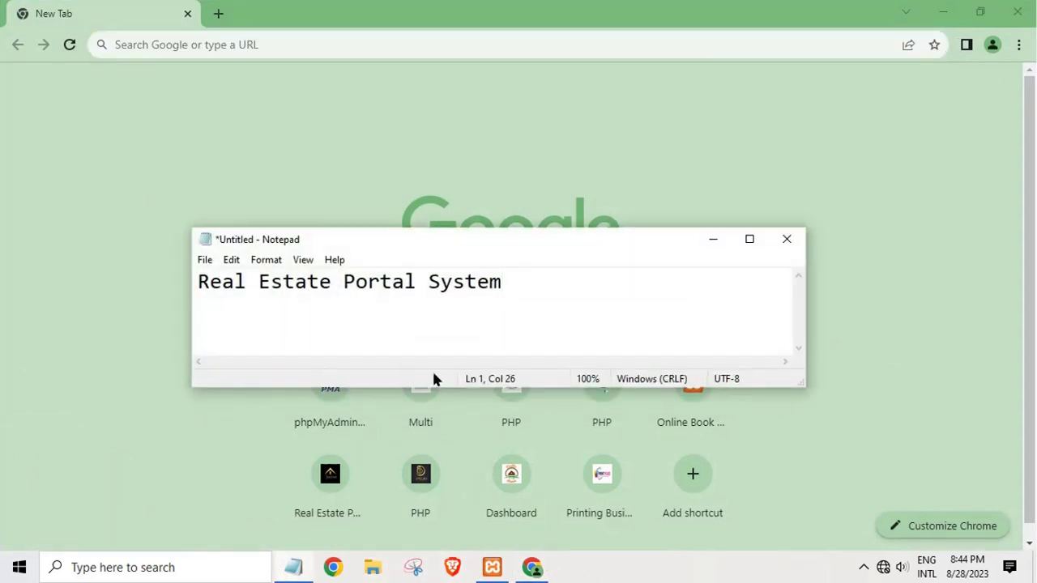
key(ctrl+a)
key(BackSpace)
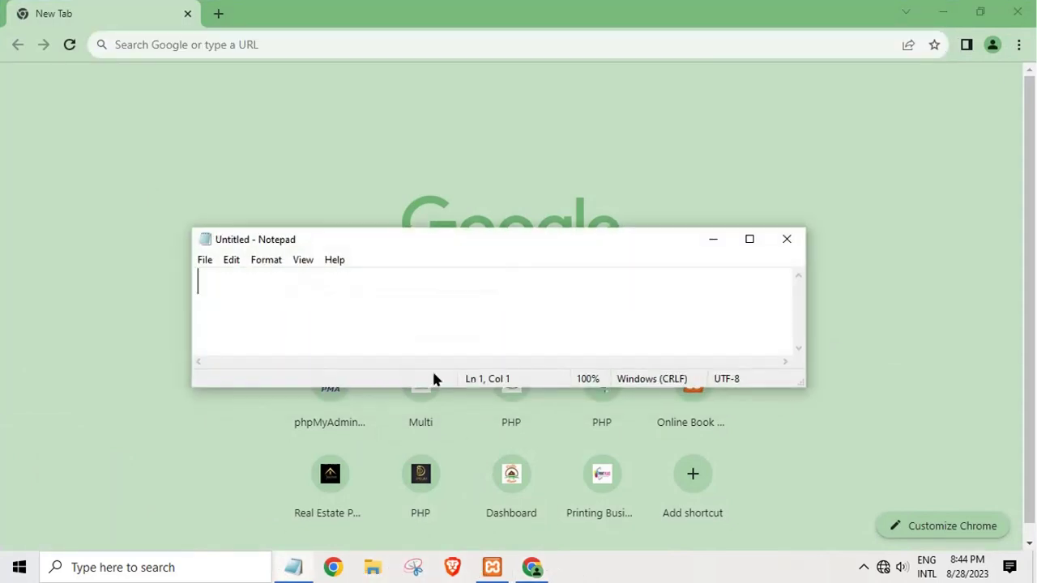
text(type local)
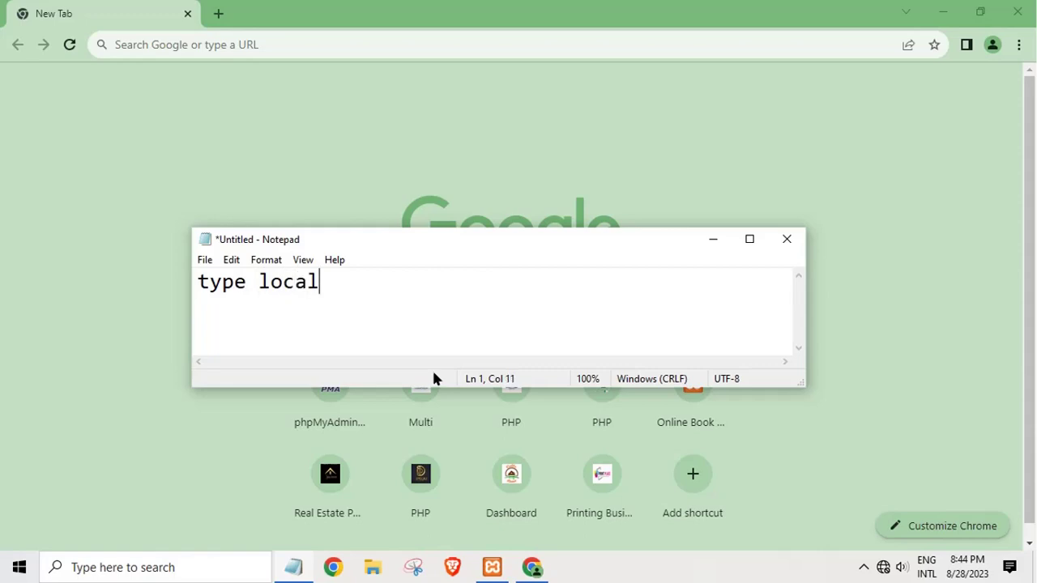
text(host any)
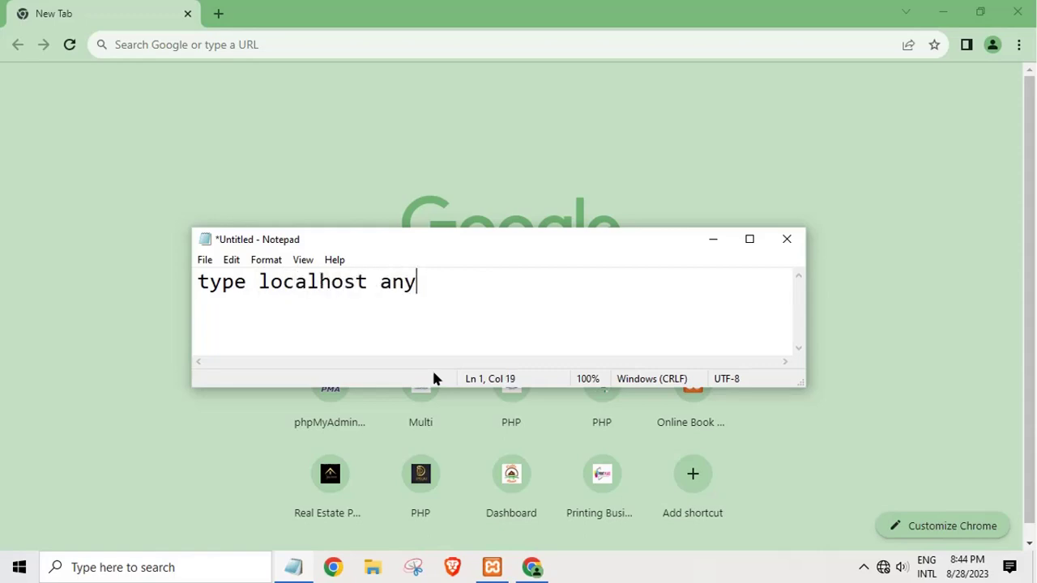
text( browser)
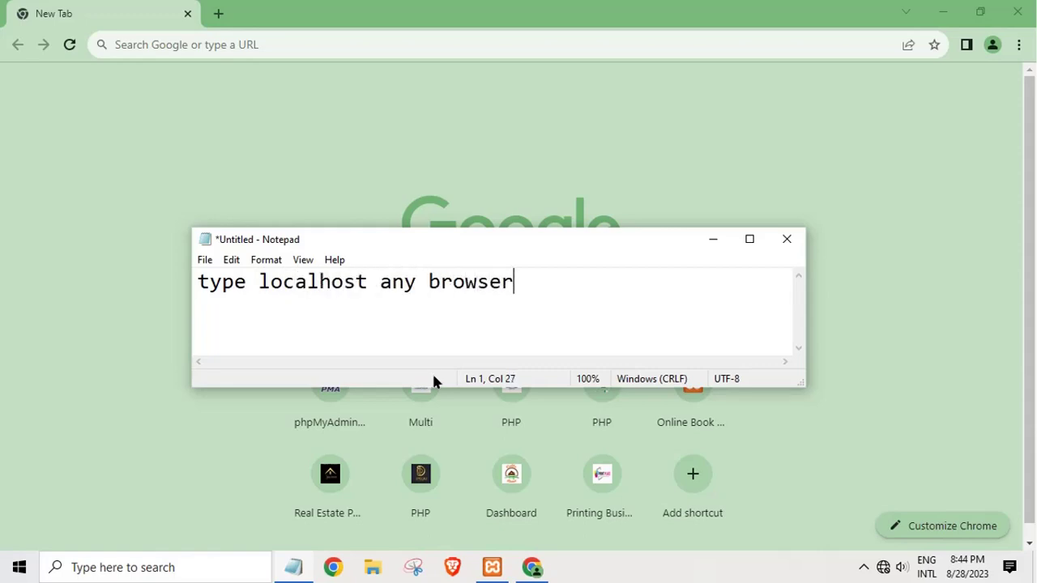
click(229, 47)
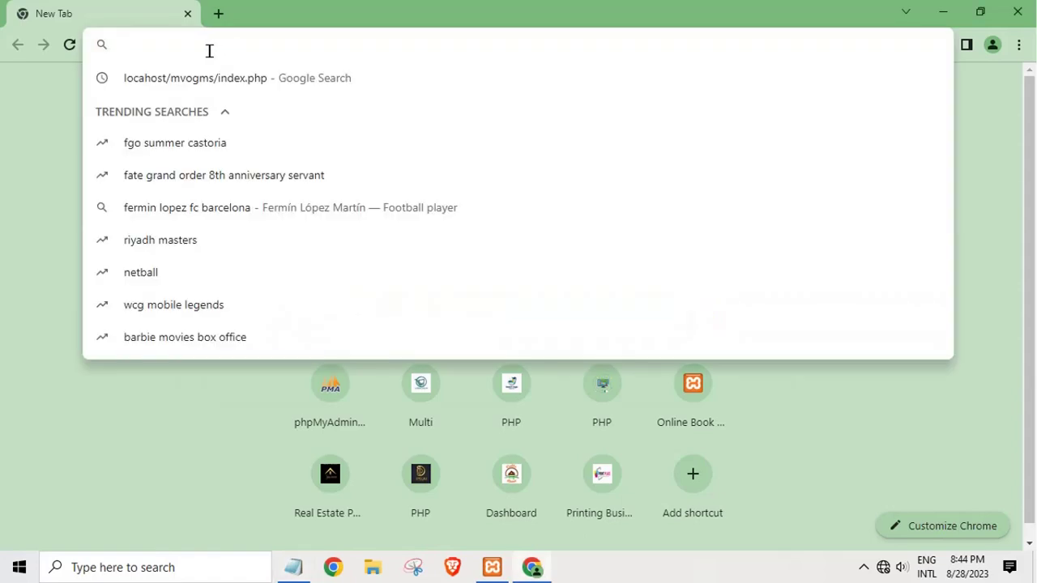
Step: Enter localhost/phpmyadmin/ in Chrome's address bar, then briefly check and minimize the XAMPP panel
text(loc)
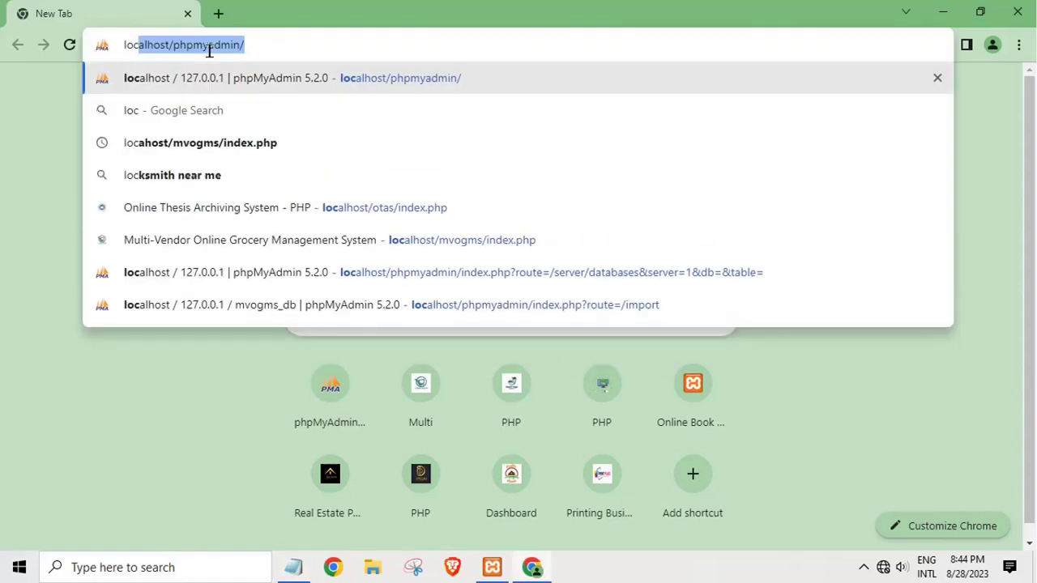
key(BackSpace)
text(alhost)
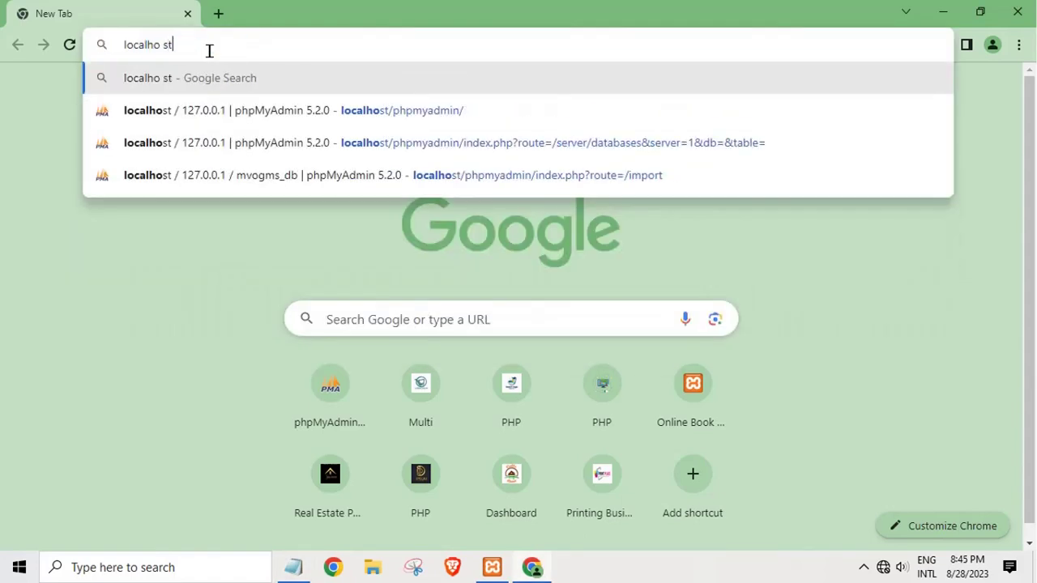
key(BackSpace)
key(BackSpace)
text(st)
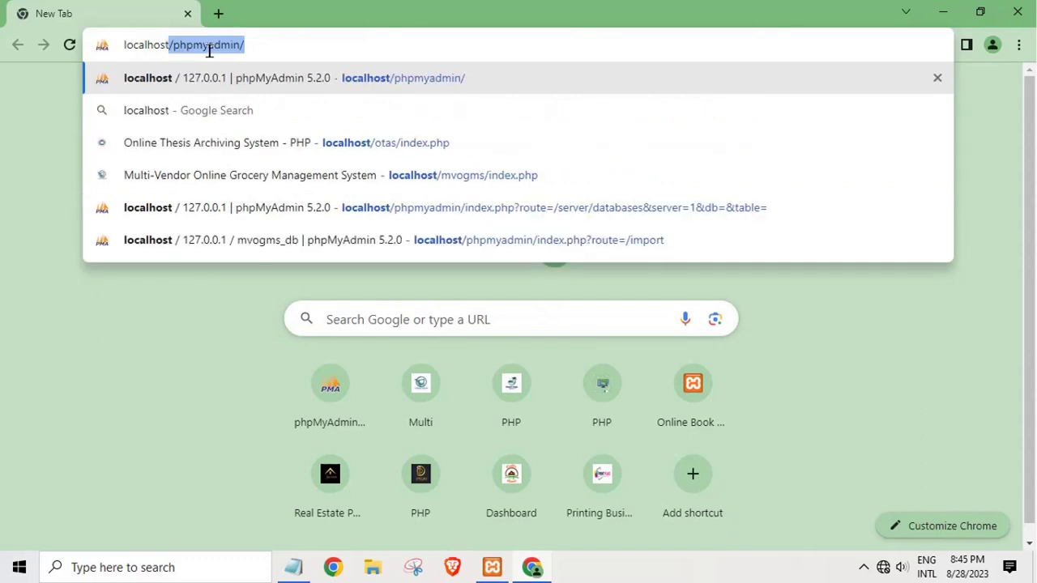
text(/phpma)
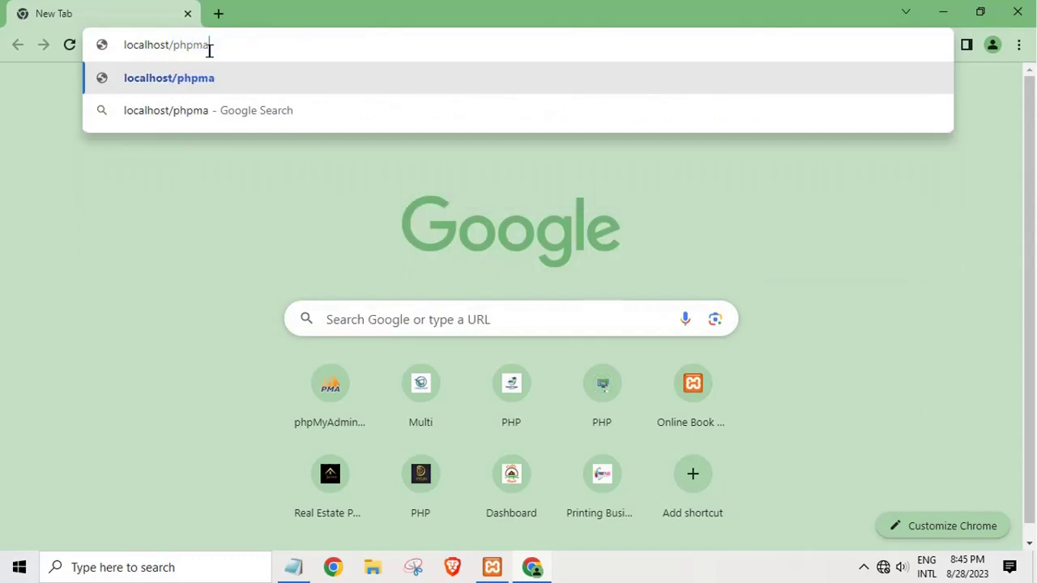
text(dy)
key(BackSpace)
key(BackSpace)
key(BackSpace)
key(BackSpace)
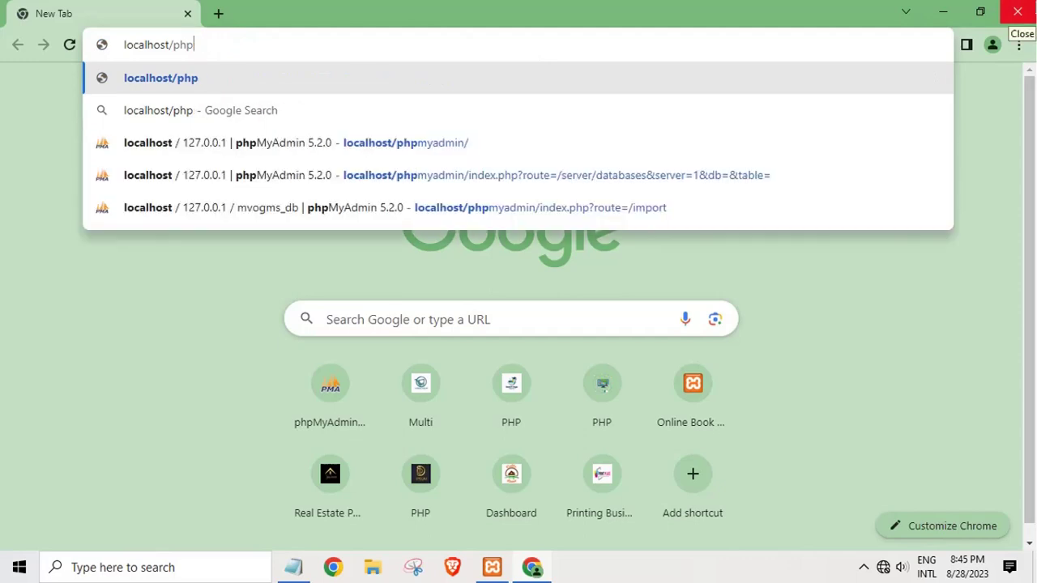
text(myadmin)
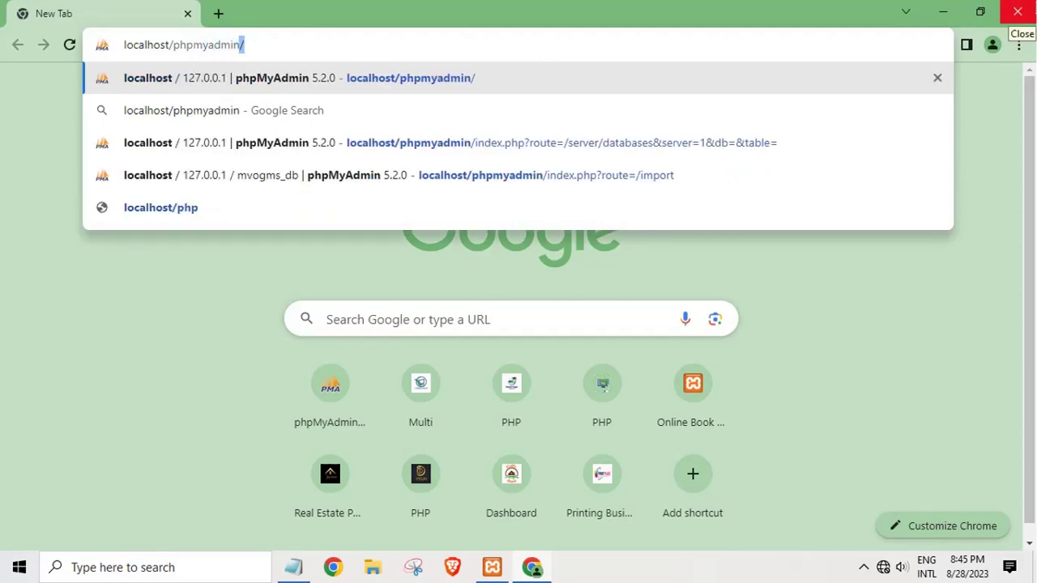
text(/)
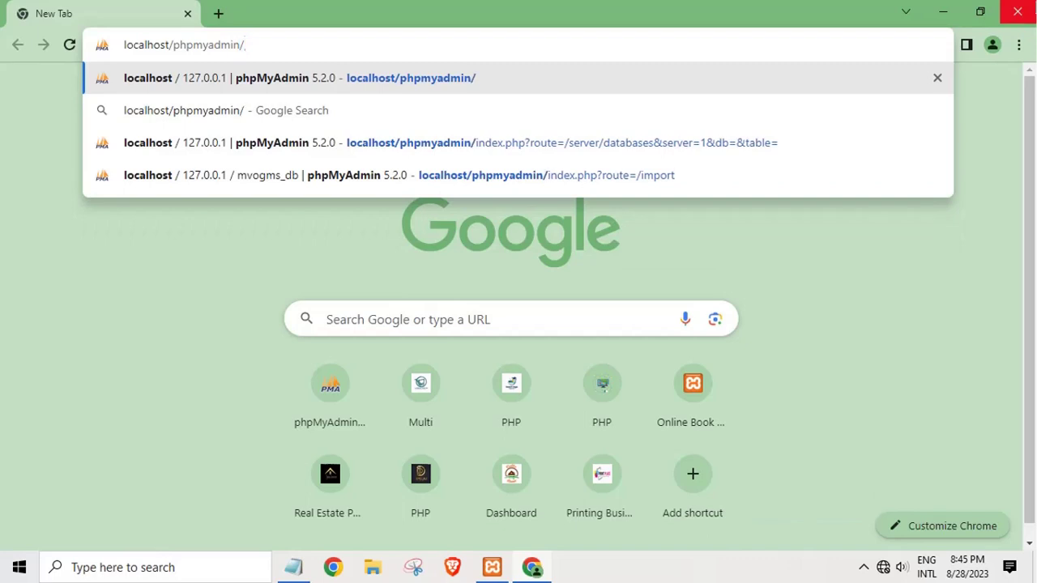
key(Return)
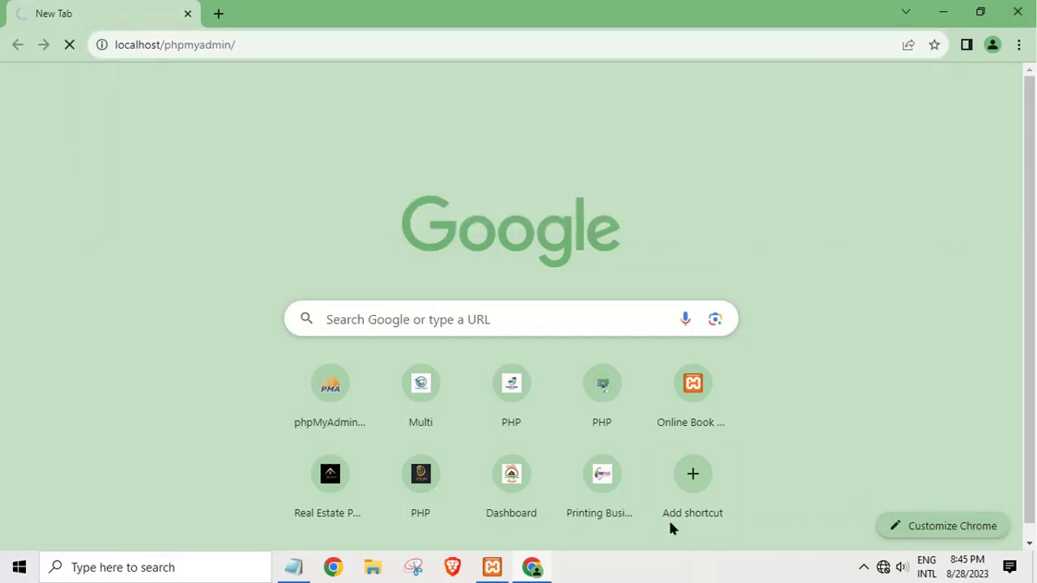
click(488, 571)
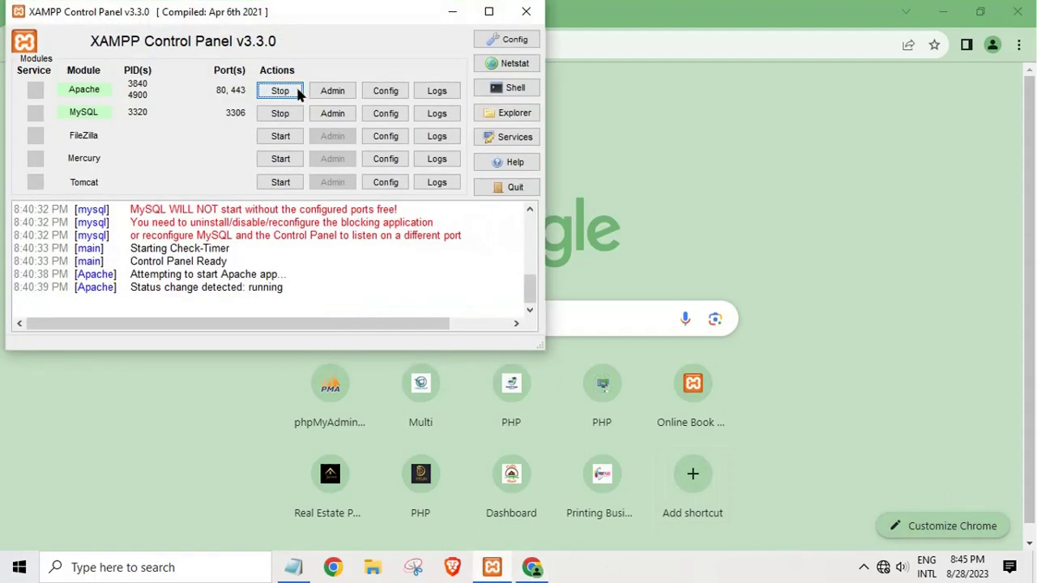
click(453, 11)
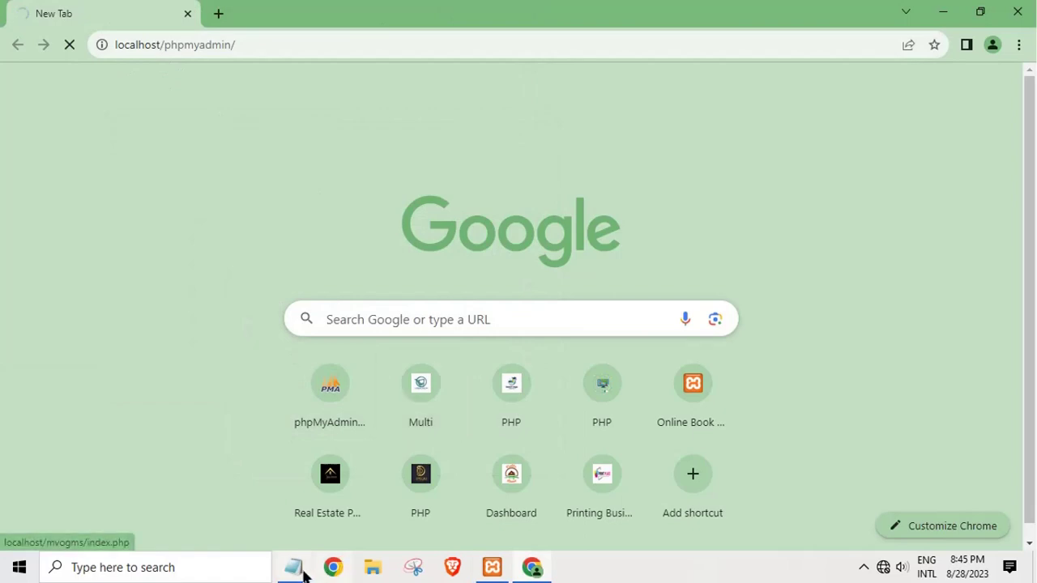
Step: Replace the note's text with 'create database', then cut it so the note is empty
click(293, 567)
drag(352, 324, 132, 280)
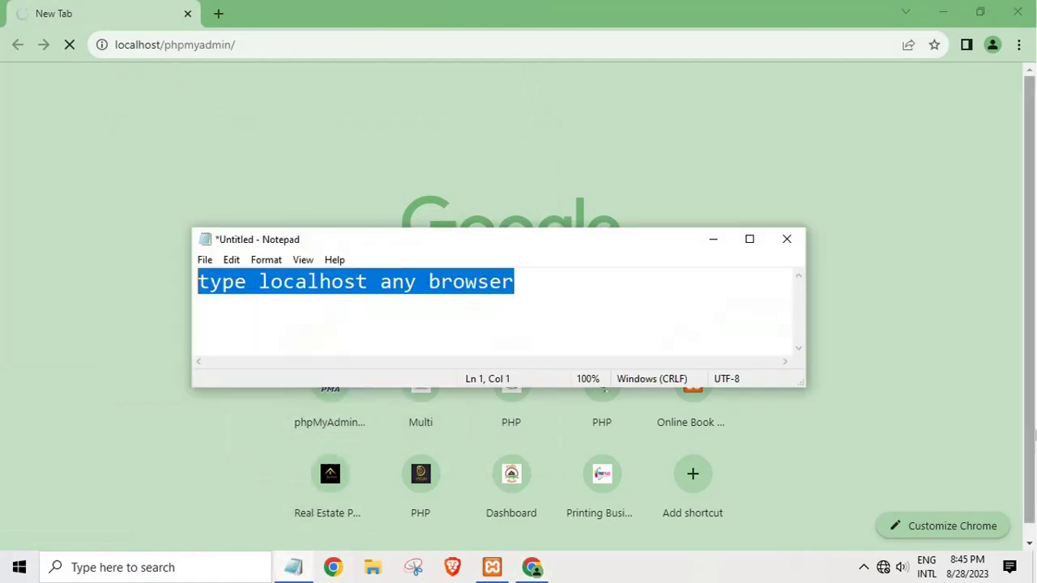
text(crea)
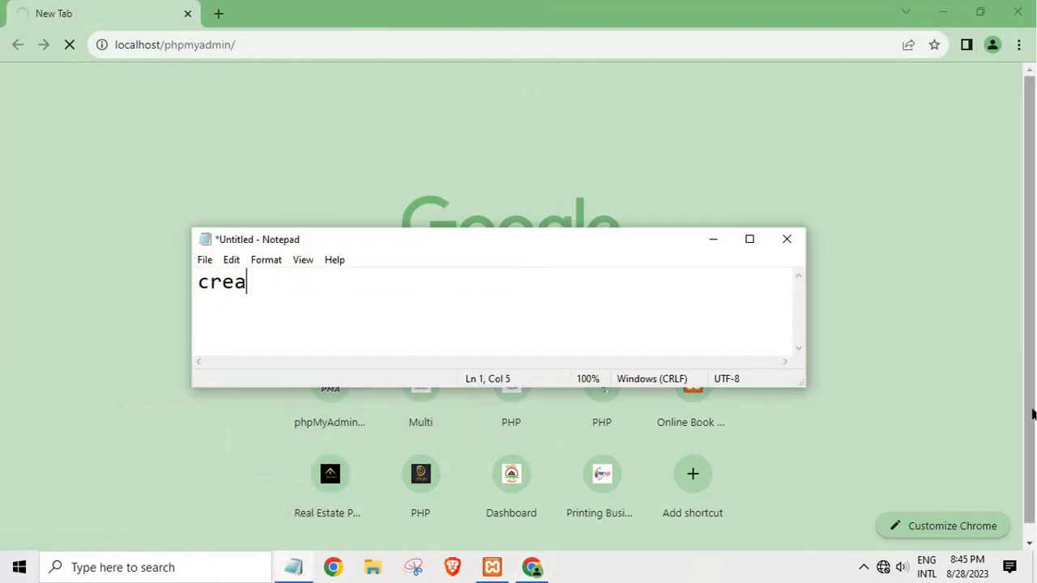
text(te database)
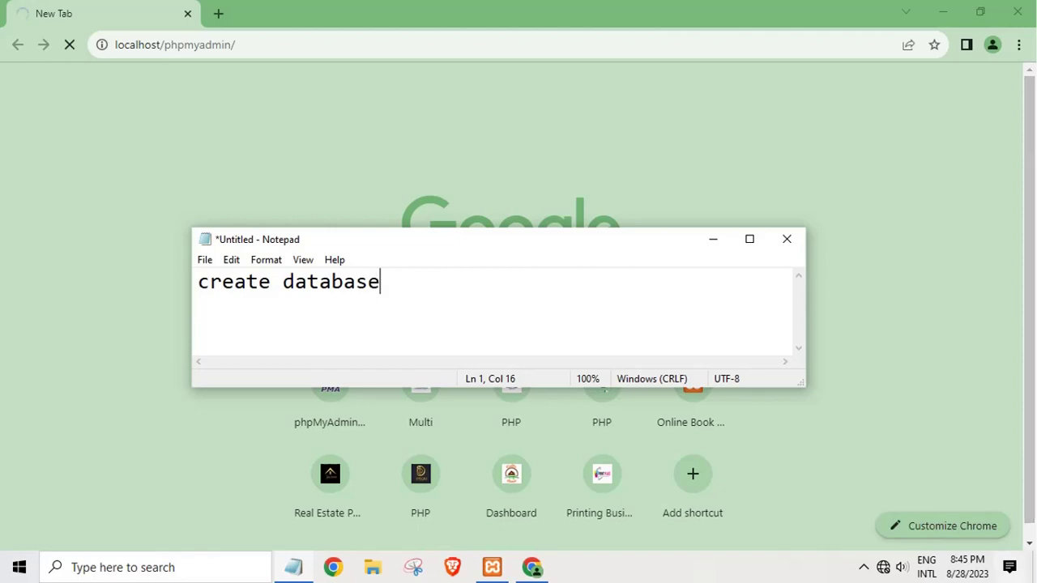
drag(523, 294, 0, 396)
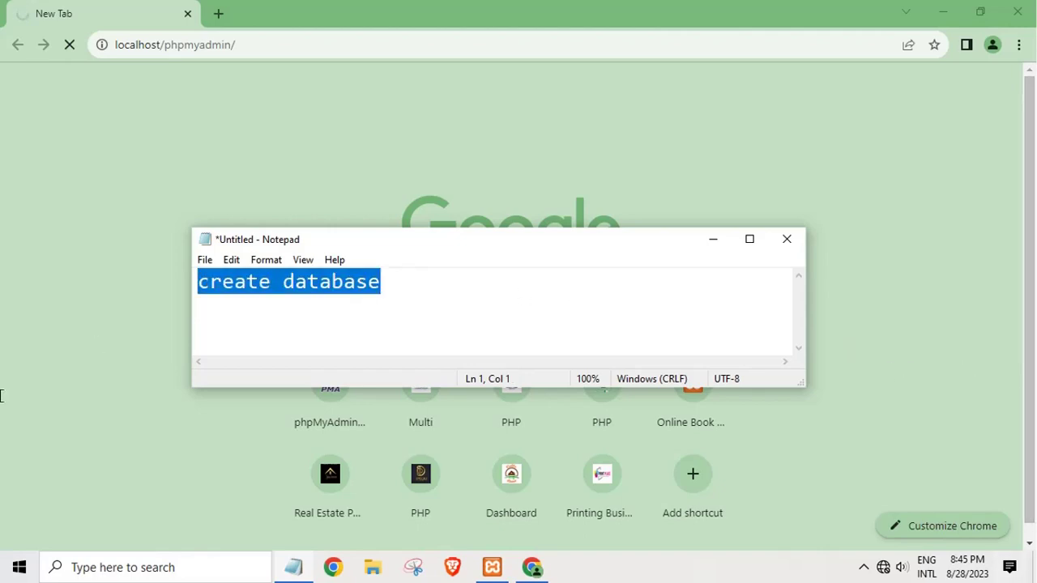
key(ctrl+x)
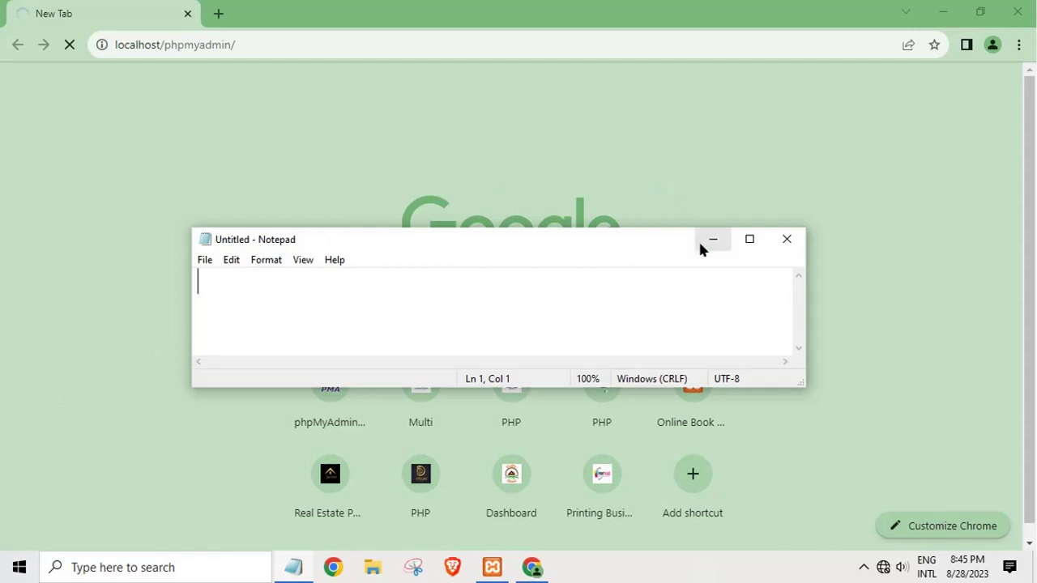
Step: Stop and reload the stalled page, open the phpMyAdmin shortcut tile, and select the address
click(713, 240)
click(69, 45)
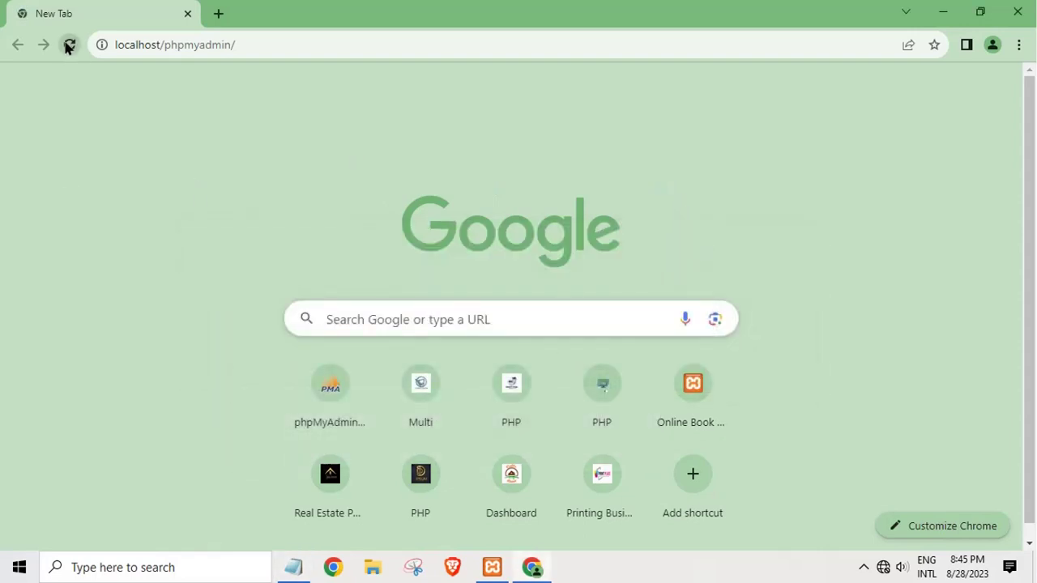
click(68, 46)
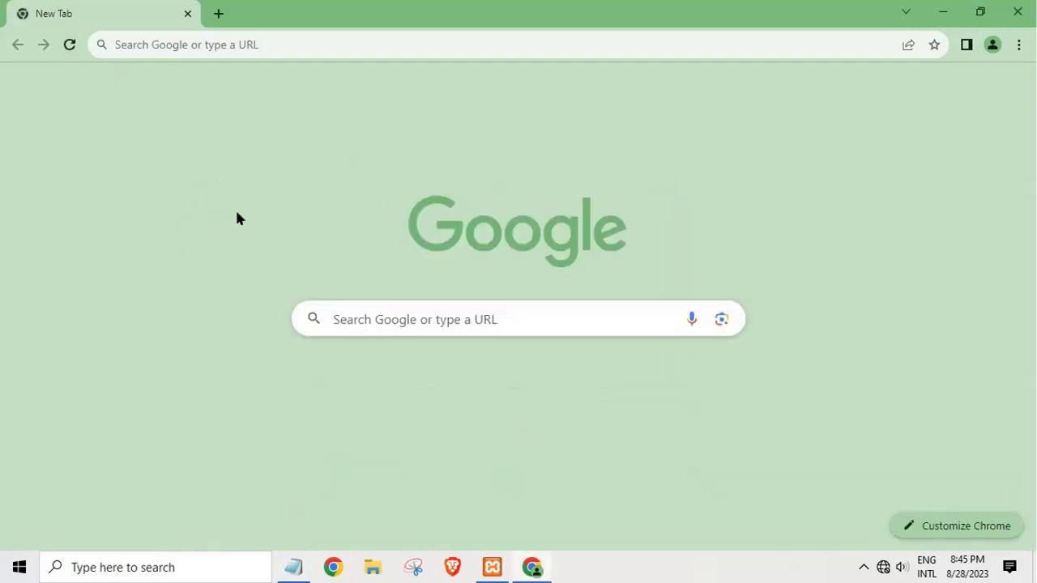
click(330, 415)
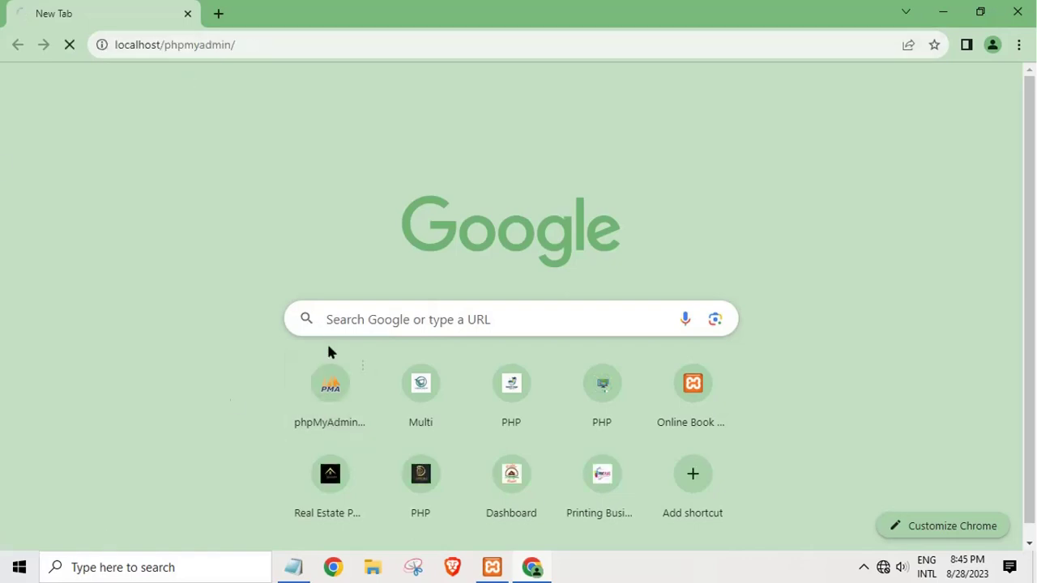
drag(131, 46, 265, 43)
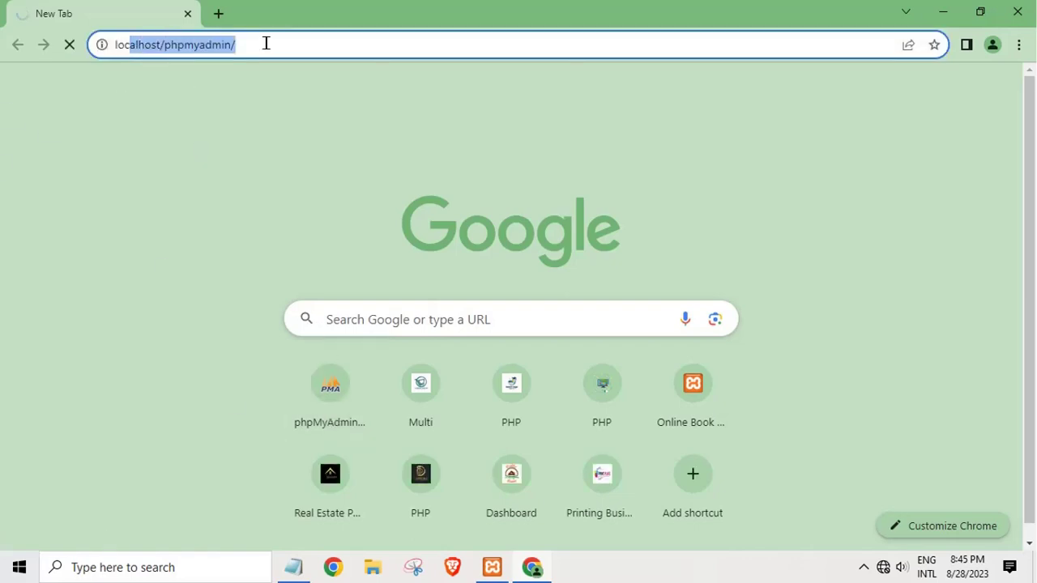
click(266, 43)
key(ctrl+a)
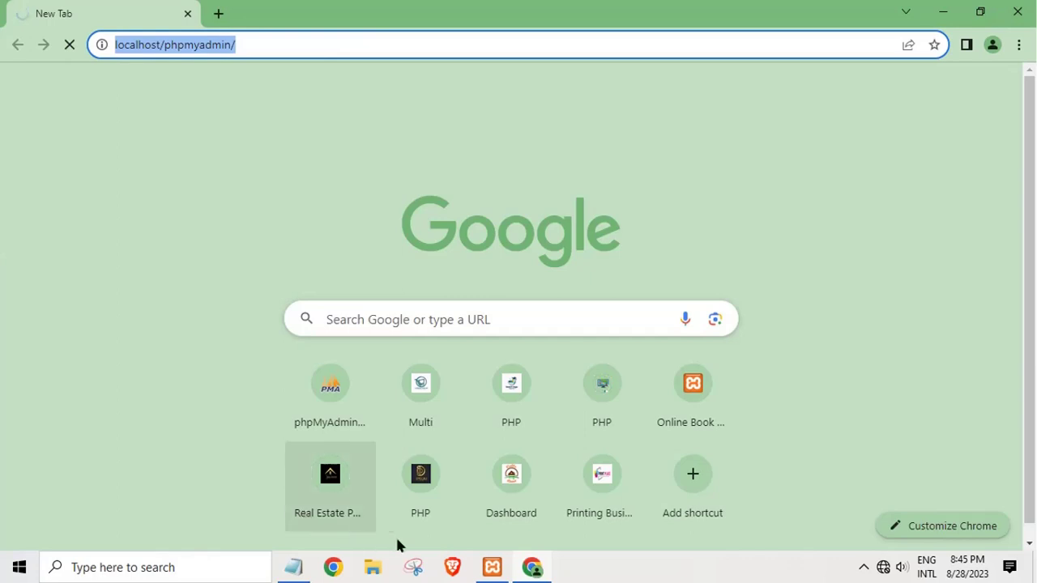
Step: Check the XAMPP services, then minimize Chrome and bring up the desktop menu
click(491, 568)
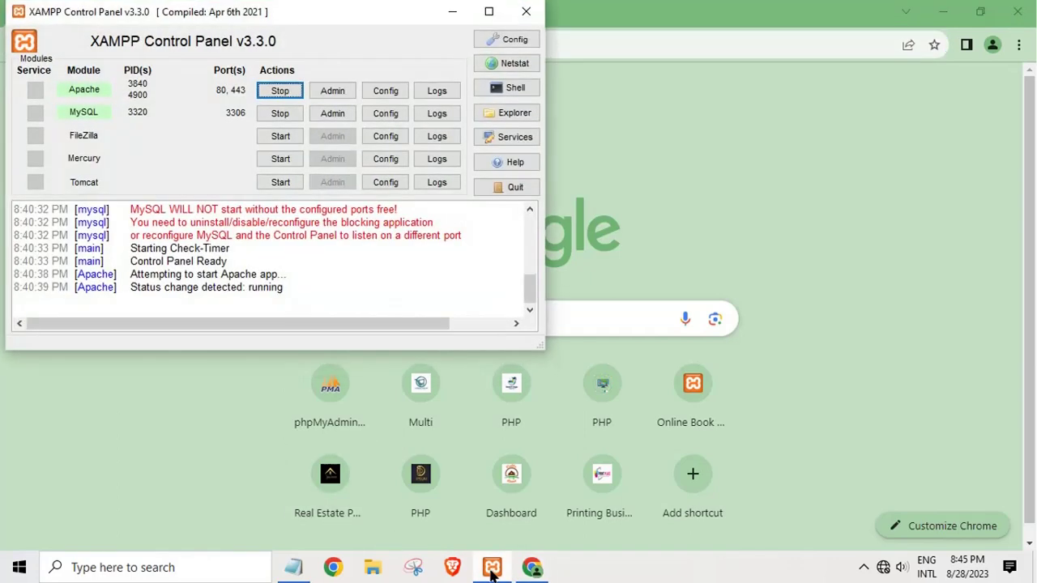
click(492, 569)
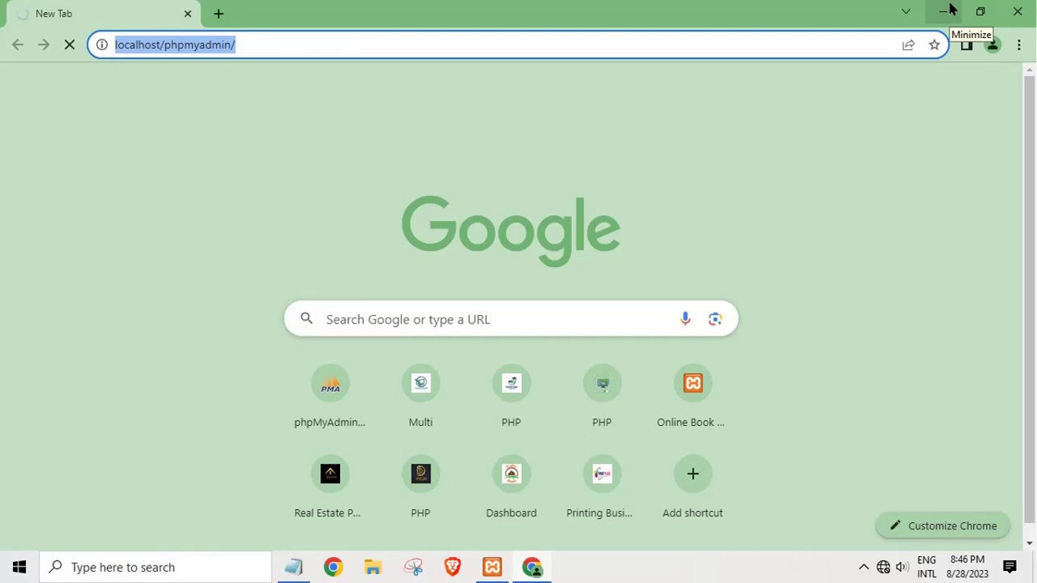
click(950, 8)
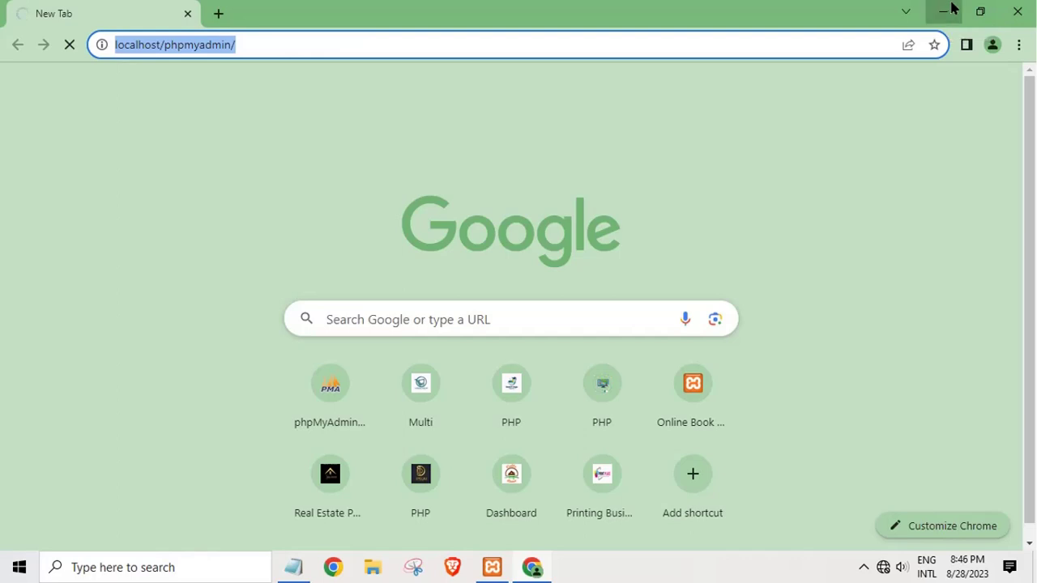
right_click(545, 117)
Step: Restore Chrome, load localhost/phpmyadmin without the trailing slash, and choose New in the sidebar
click(587, 187)
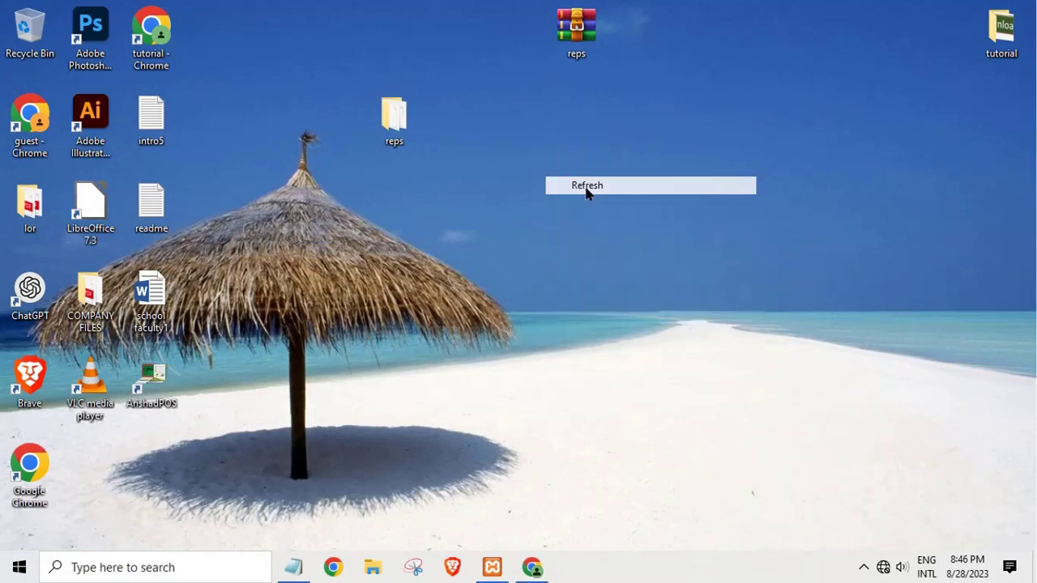
click(528, 569)
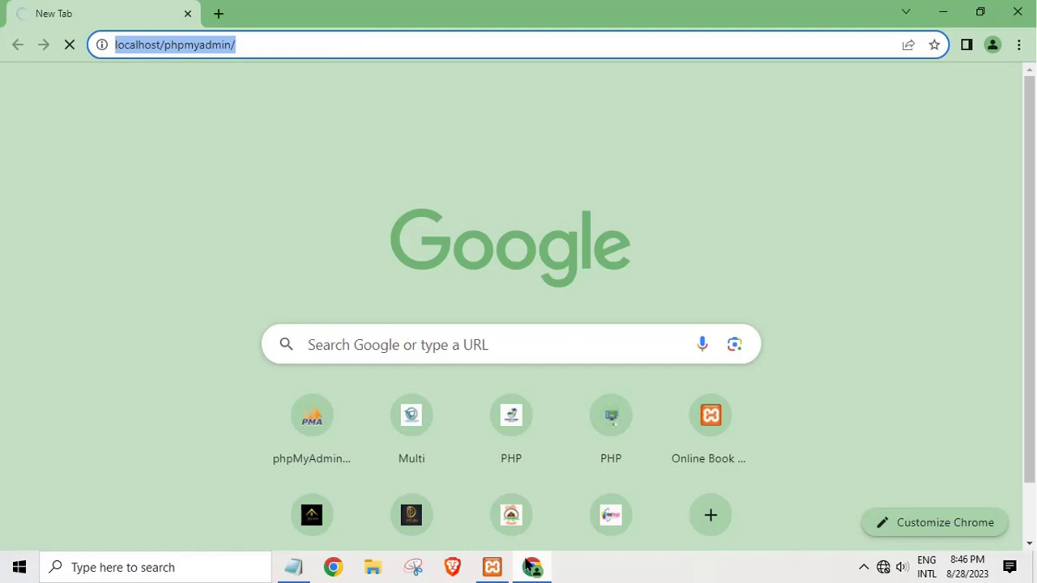
click(316, 428)
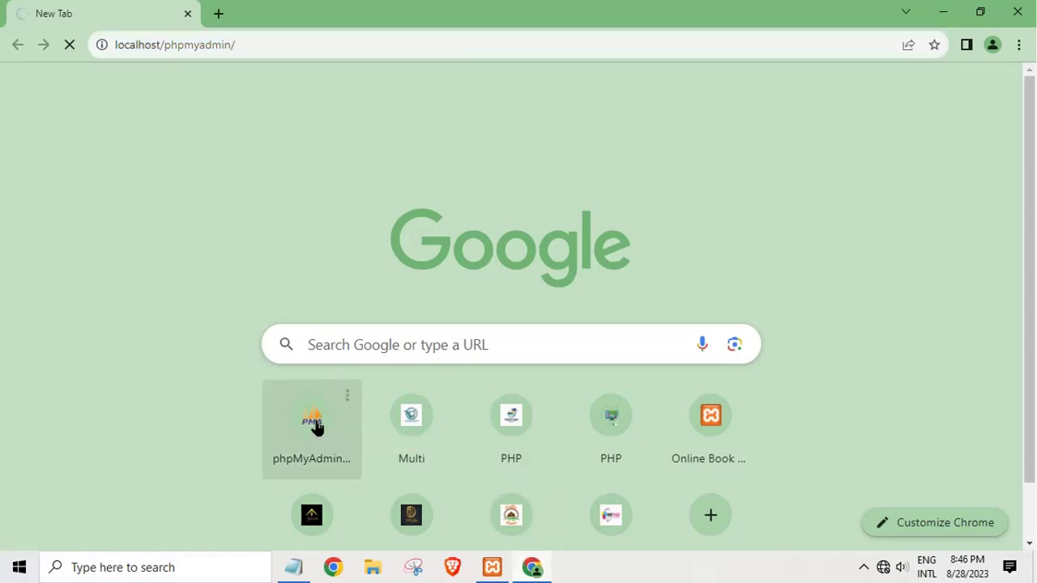
click(276, 45)
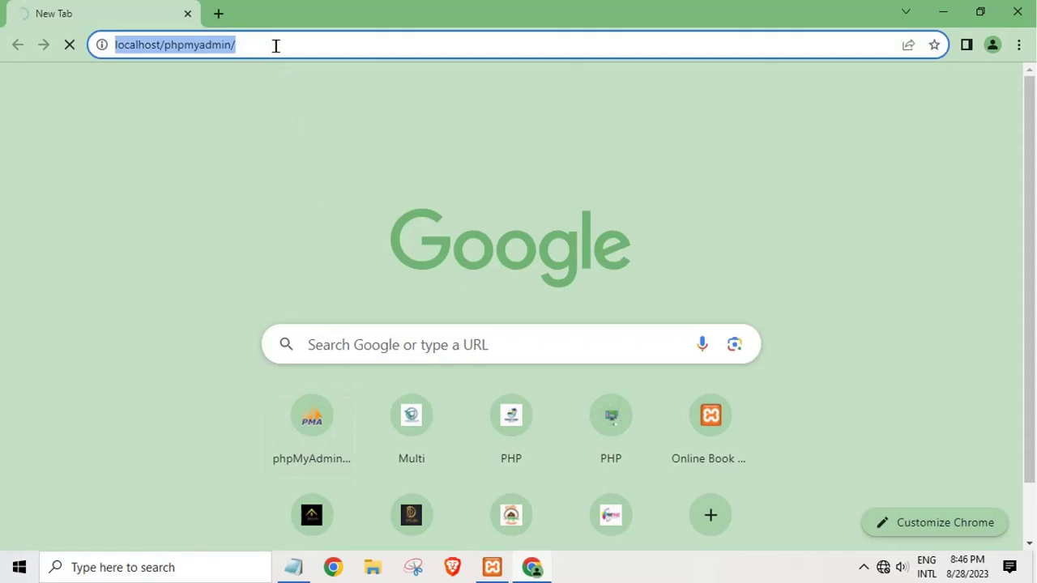
click(276, 45)
key(BackSpace)
key(Return)
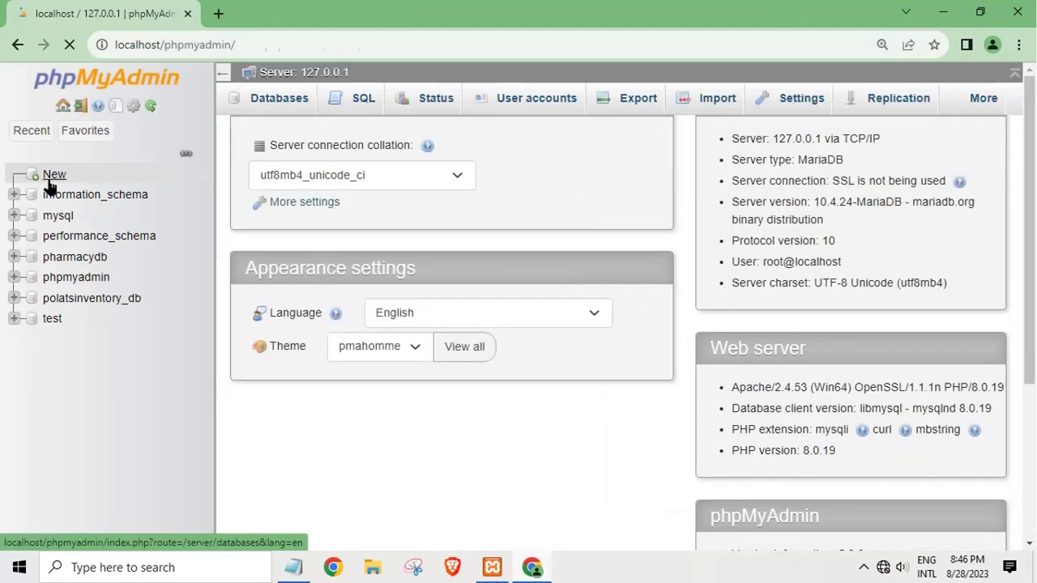
click(52, 175)
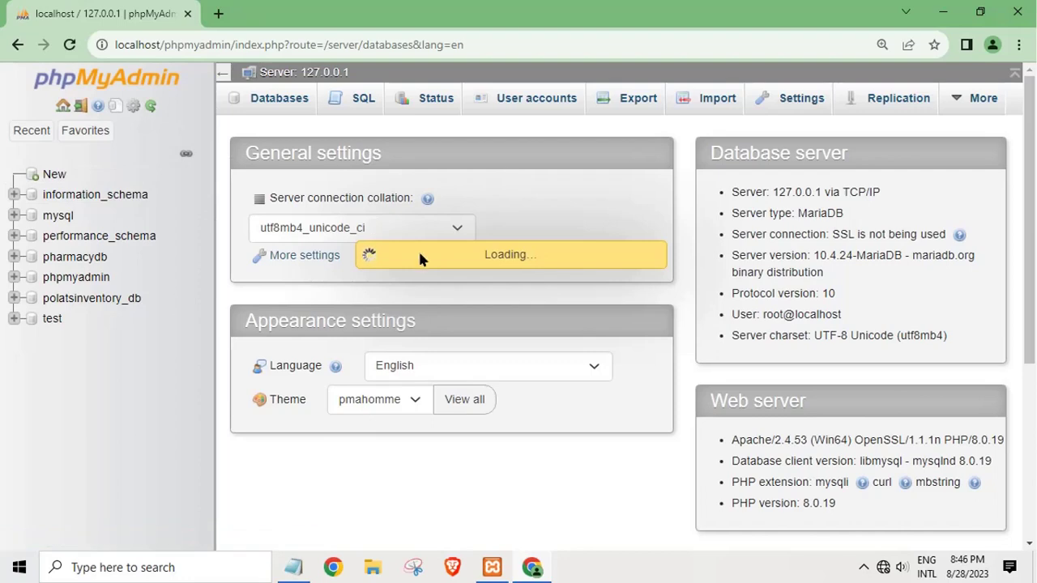
Step: Minimize Chrome and open the reps folder's database subfolder in File Explorer
click(942, 12)
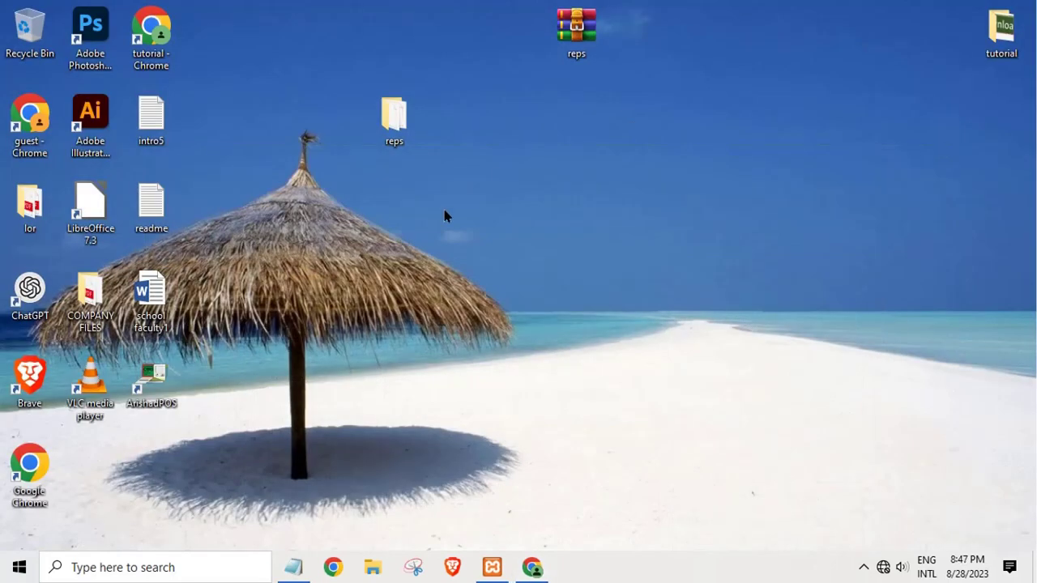
double_click(407, 135)
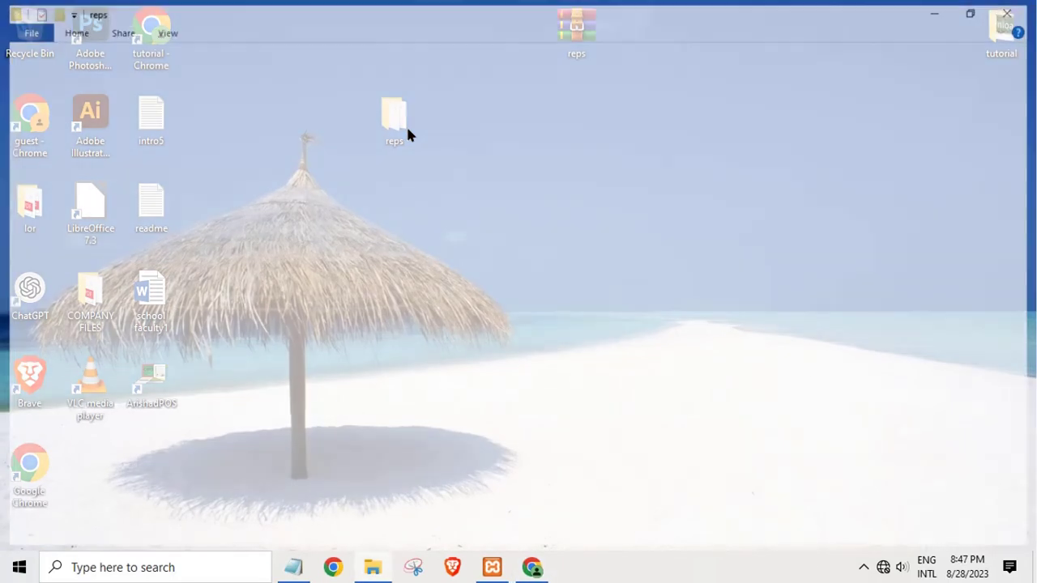
click(191, 195)
double_click(191, 197)
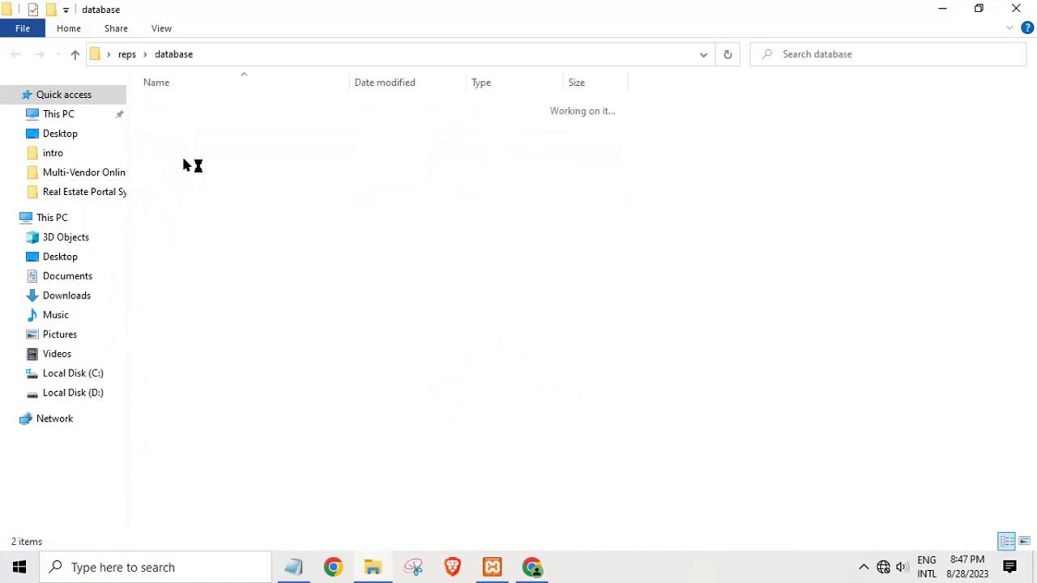
Step: Copy the name reps_db from the reps_db.sql file's rename box, leaving the name unchanged
click(167, 123)
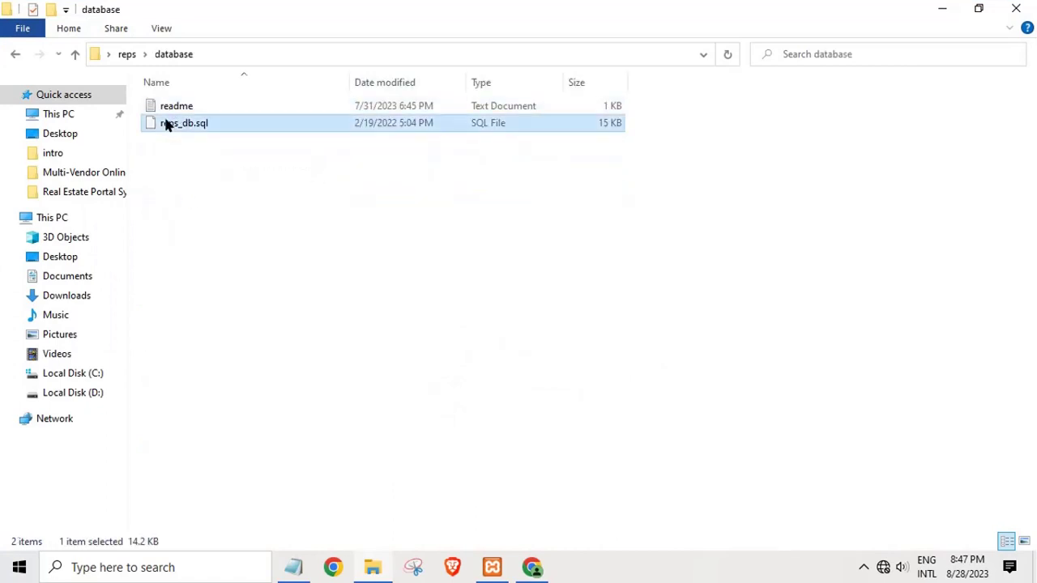
right_click(166, 123)
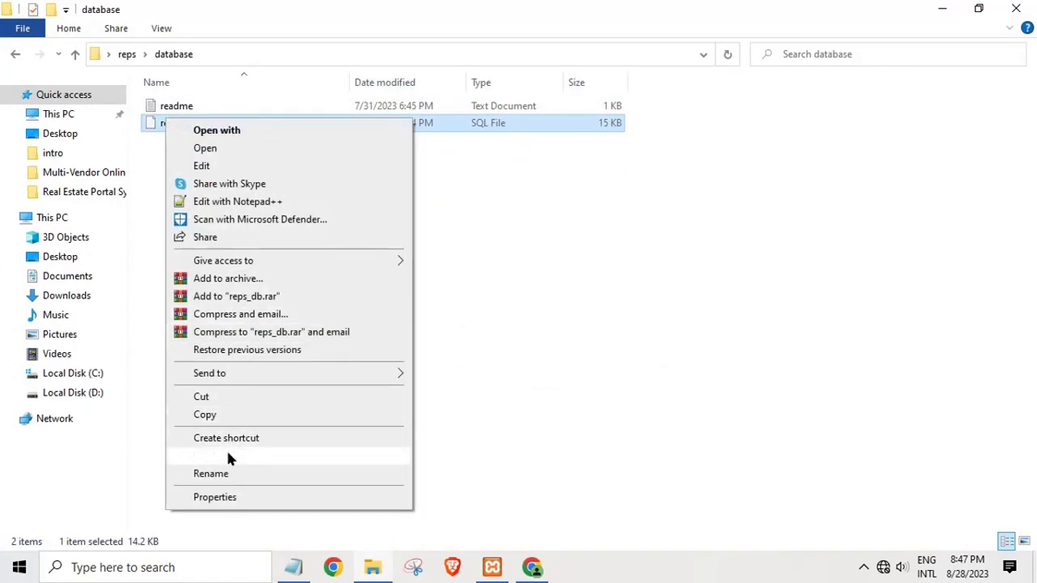
click(223, 473)
right_click(184, 123)
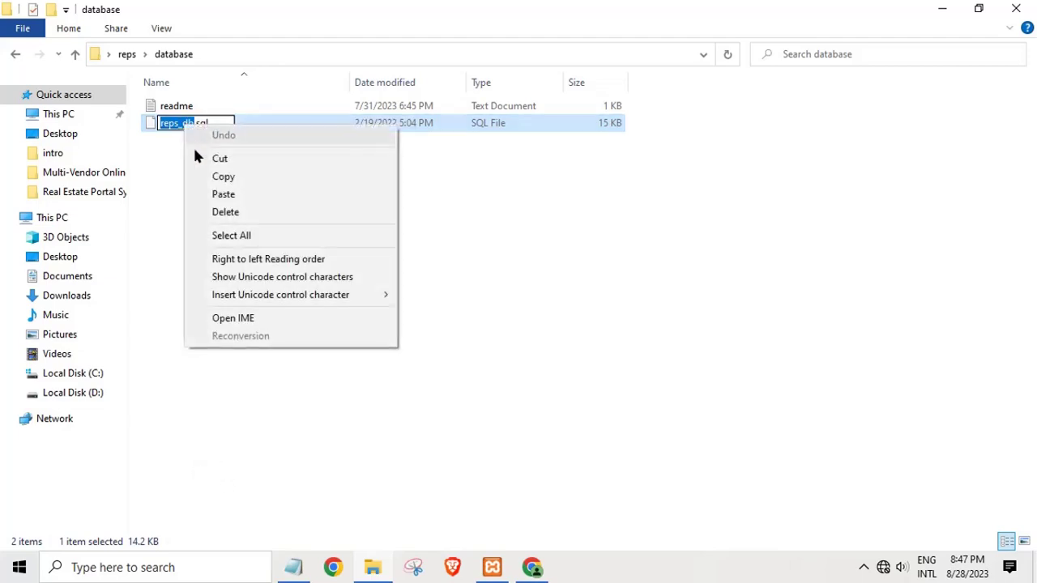
click(212, 176)
click(532, 569)
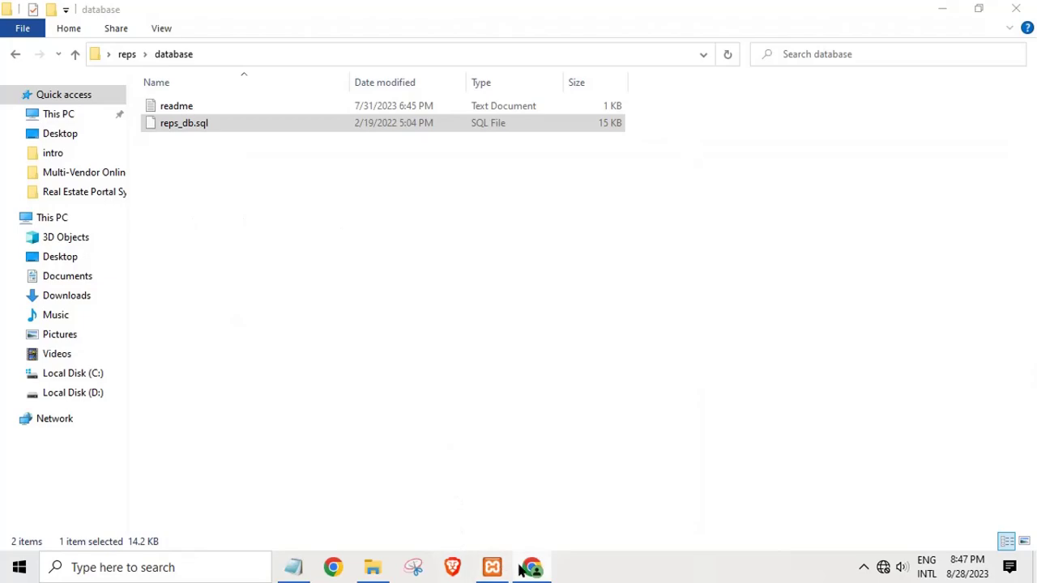
Step: Switch to phpMyAdmin and reload the create-database page to start fresh
click(533, 570)
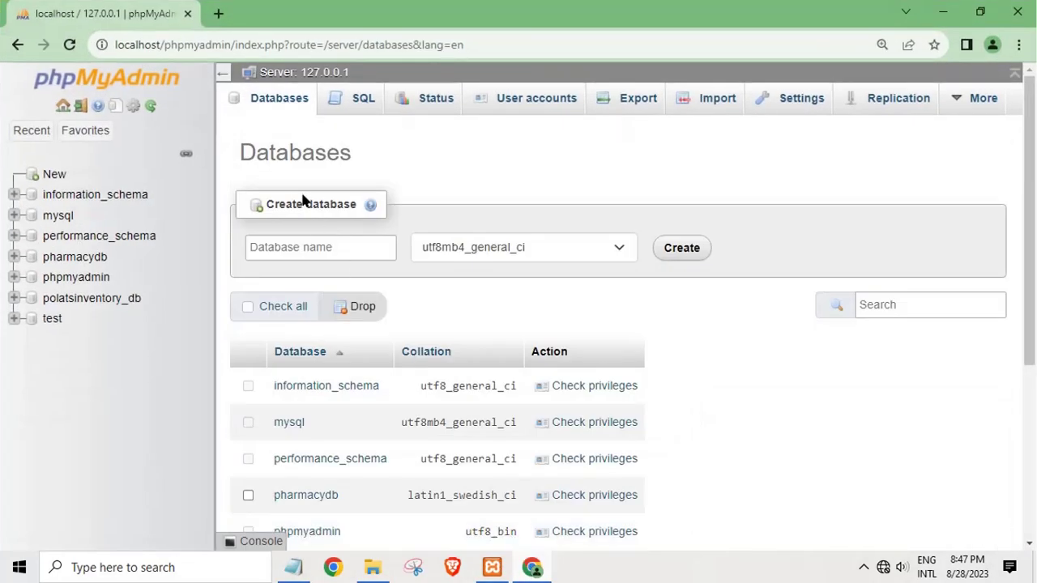
click(293, 246)
right_click(294, 246)
click(73, 170)
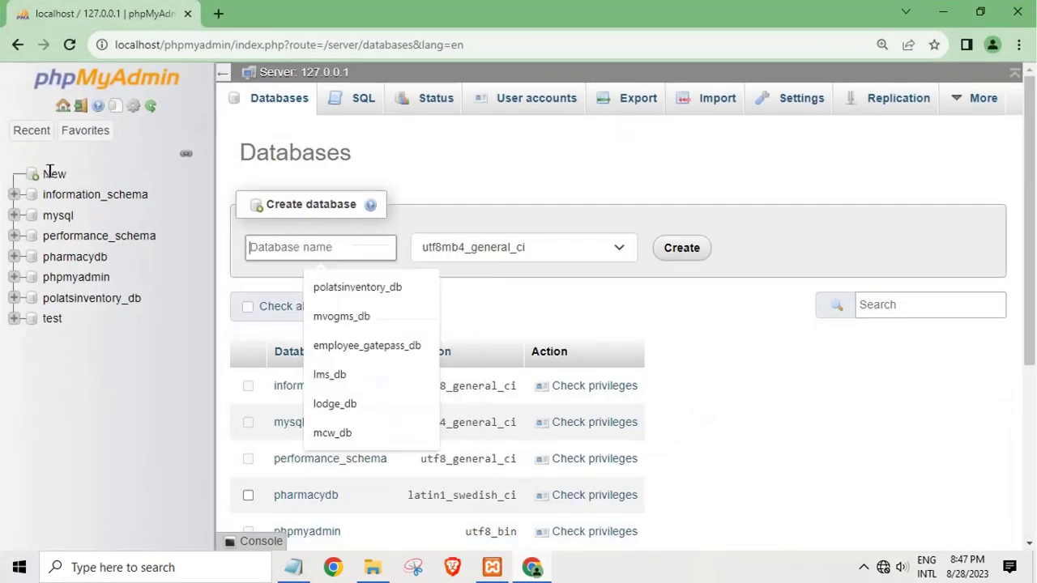
click(67, 173)
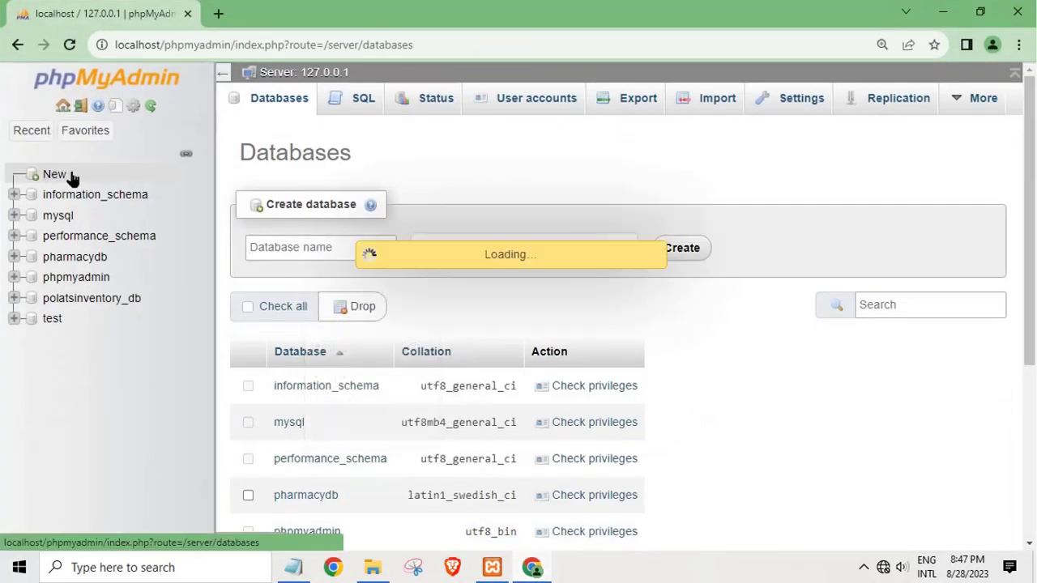
Step: Paste reps_db as the new database name, clearing and re-pasting it cleanly
click(316, 255)
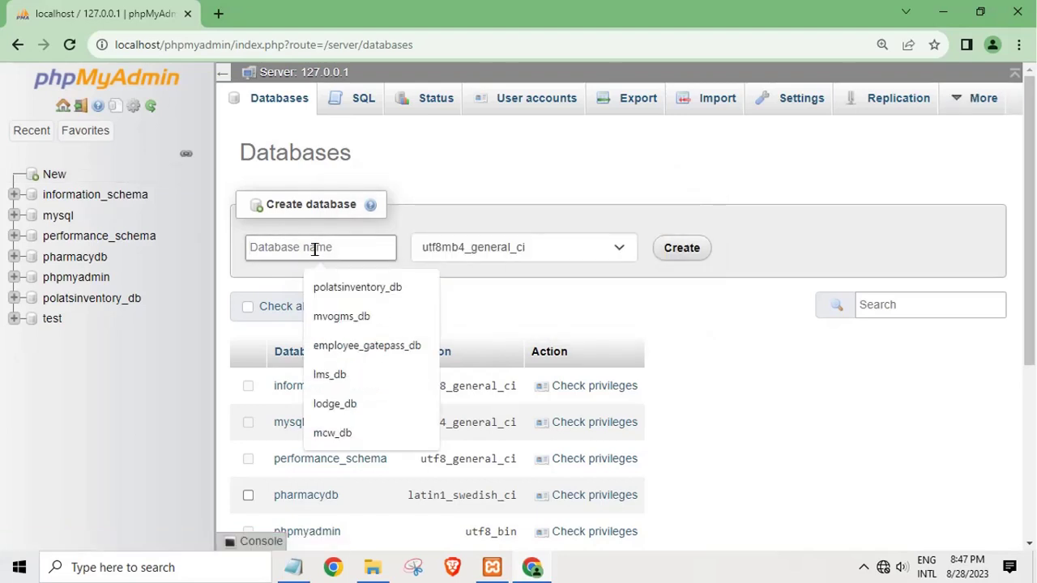
right_click(339, 252)
click(356, 378)
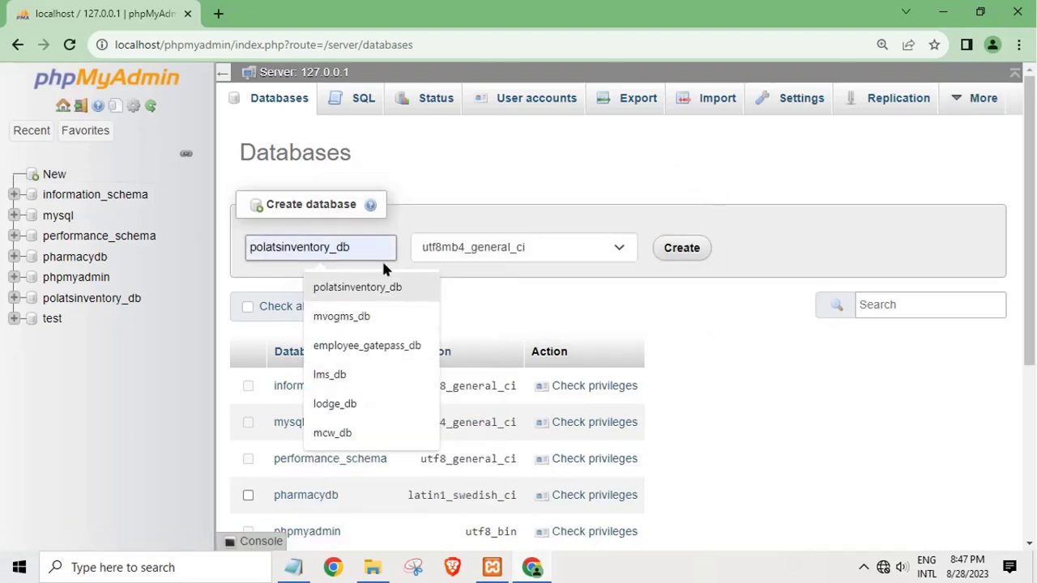
double_click(306, 245)
key(BackSpace)
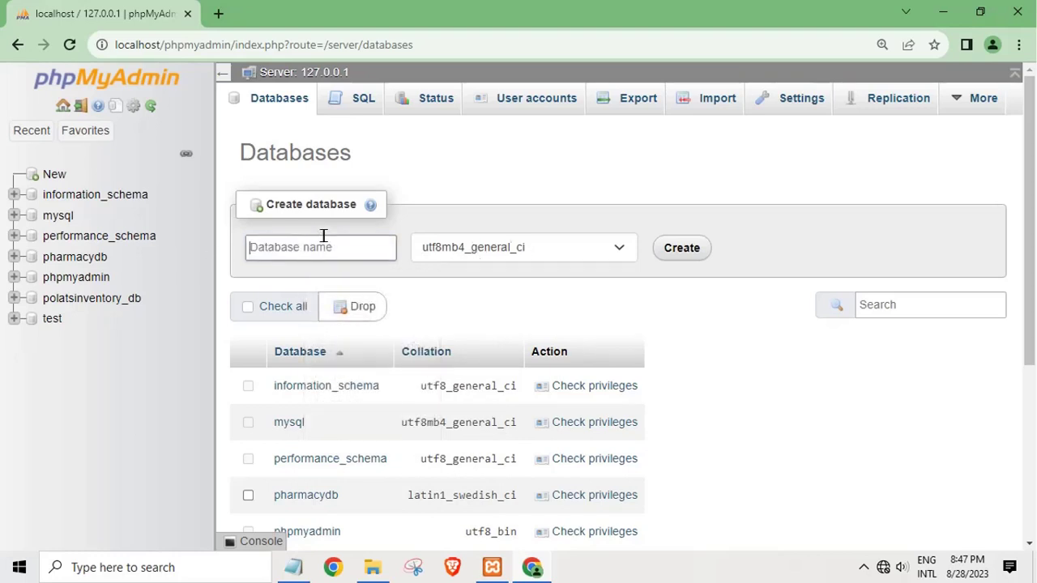
right_click(324, 239)
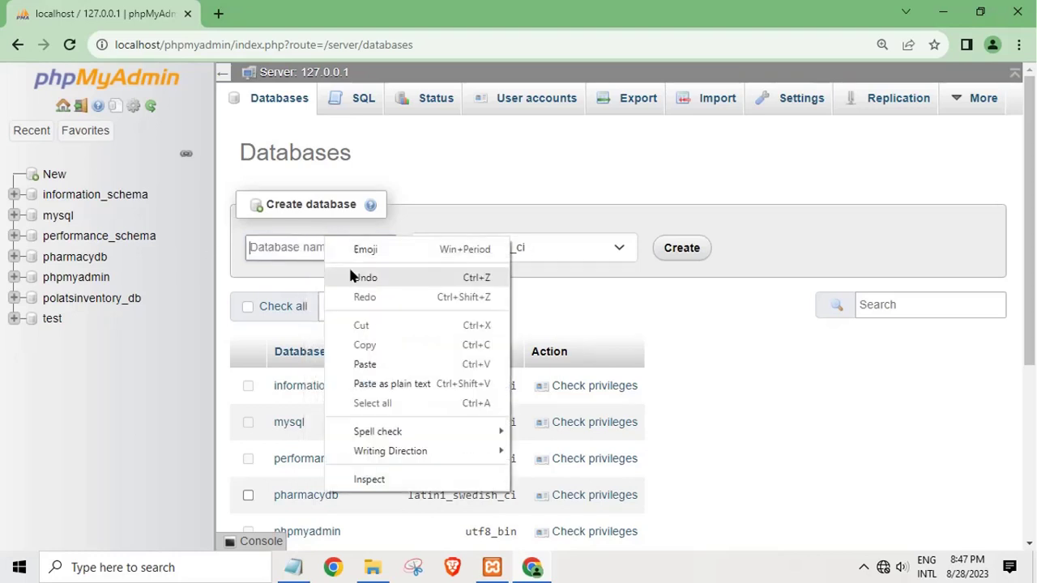
click(367, 364)
Step: Leave collation at the Collation placeholder and create the reps_db database
click(536, 254)
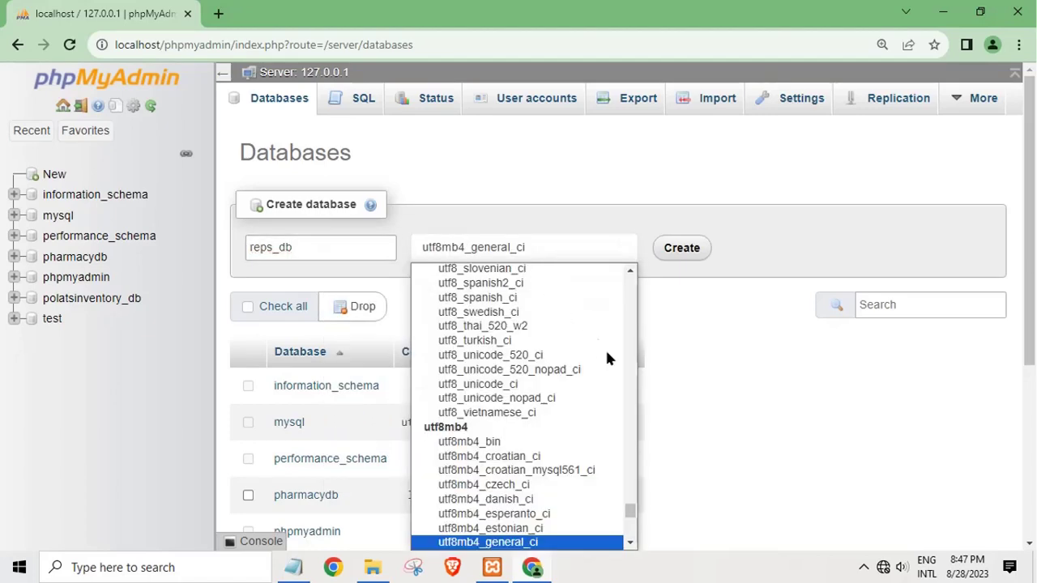
drag(630, 512, 628, 277)
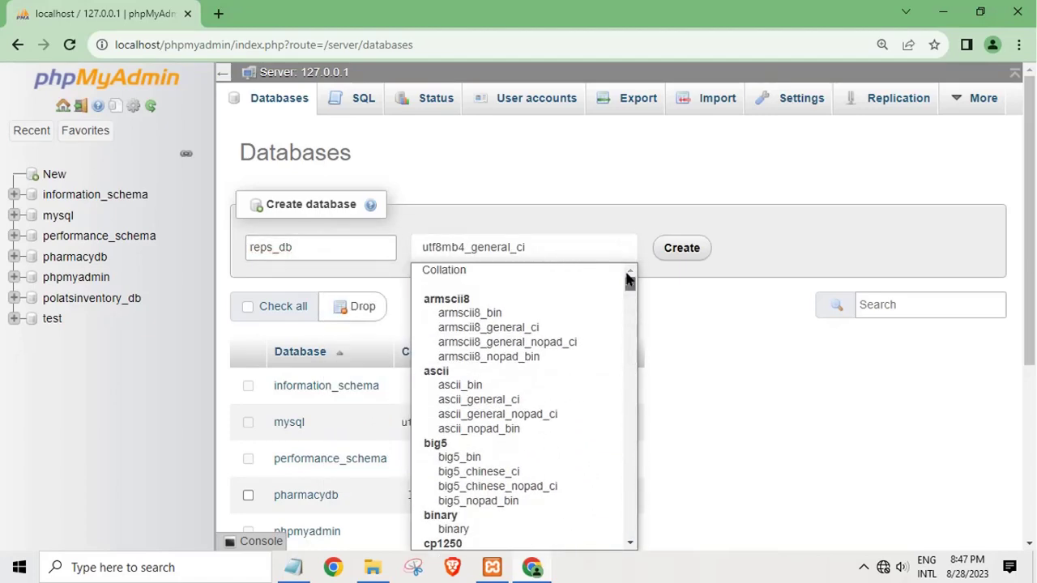
click(595, 270)
click(685, 248)
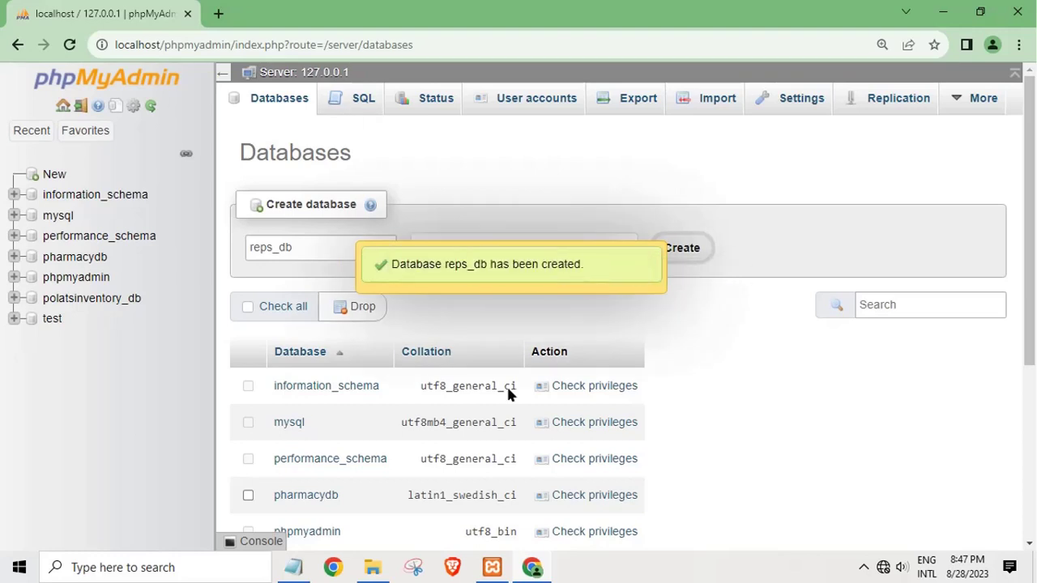
Step: Open reps_db, minimize the database folder window, and go to reps_db's Import page
click(475, 275)
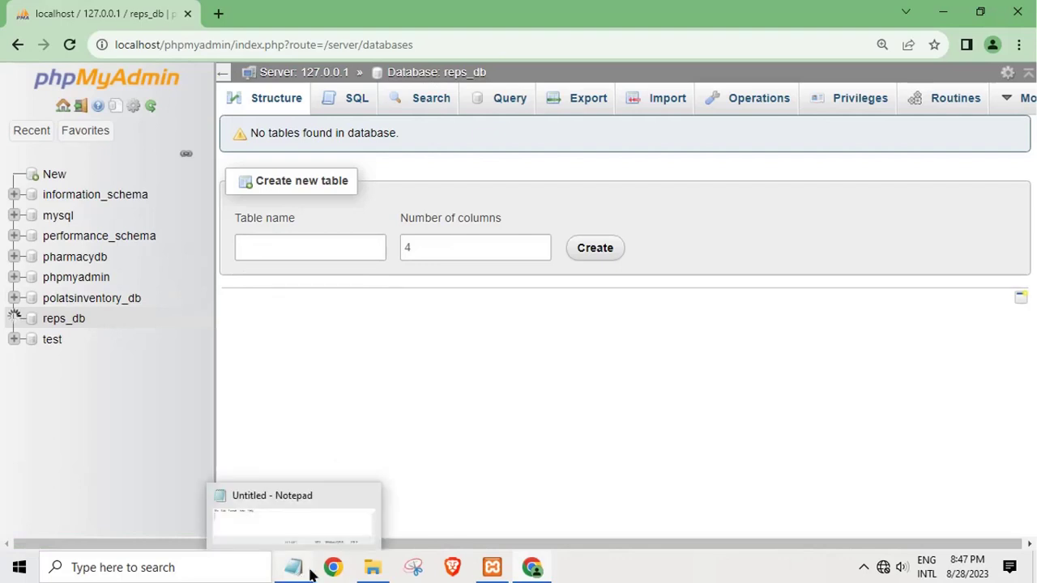
click(373, 570)
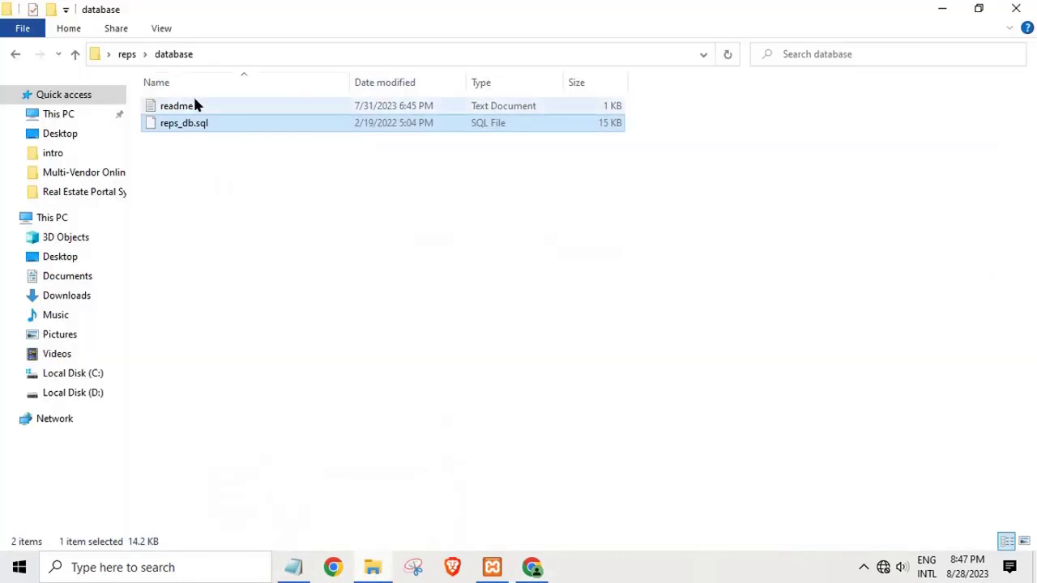
click(944, 12)
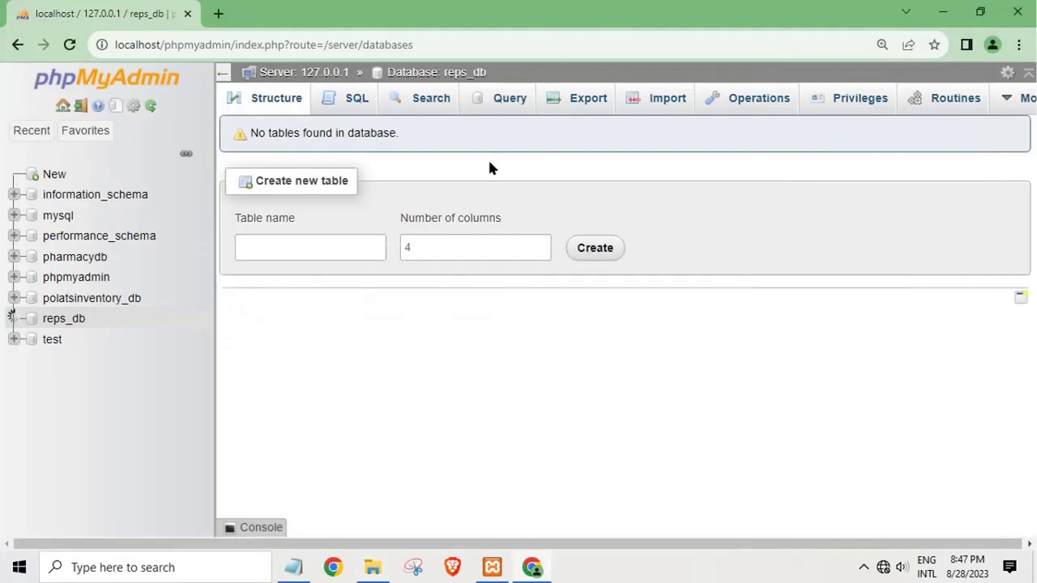
click(658, 101)
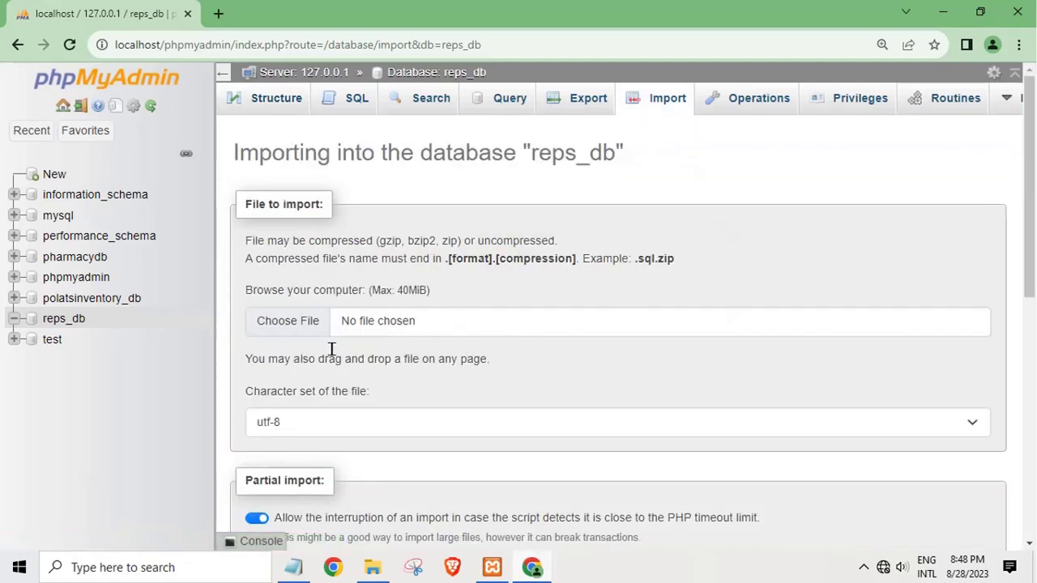
Step: Choose reps > database > reps_db.sql as the file to import
click(474, 324)
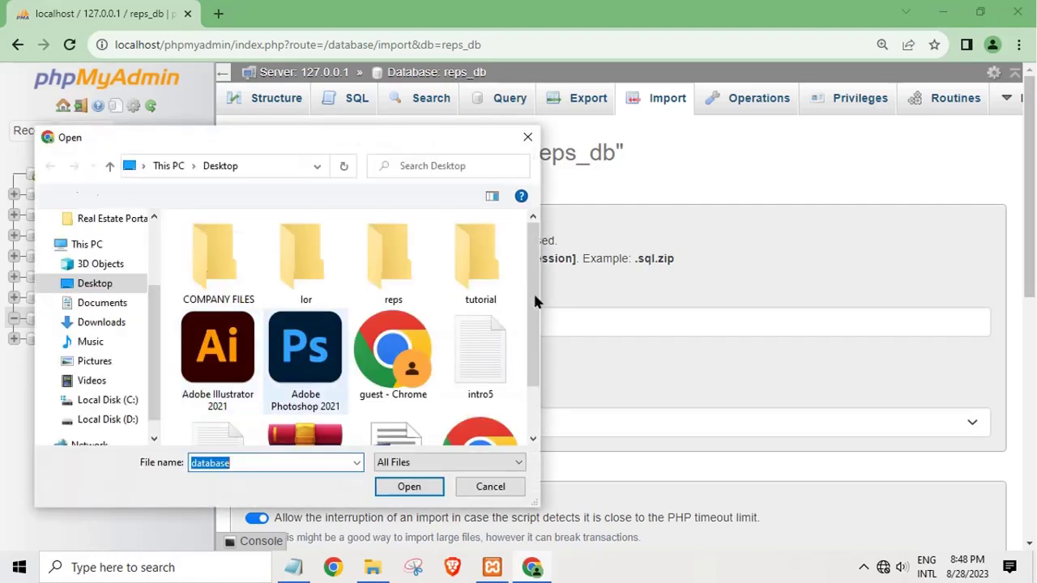
scroll(533, 324, down, 1)
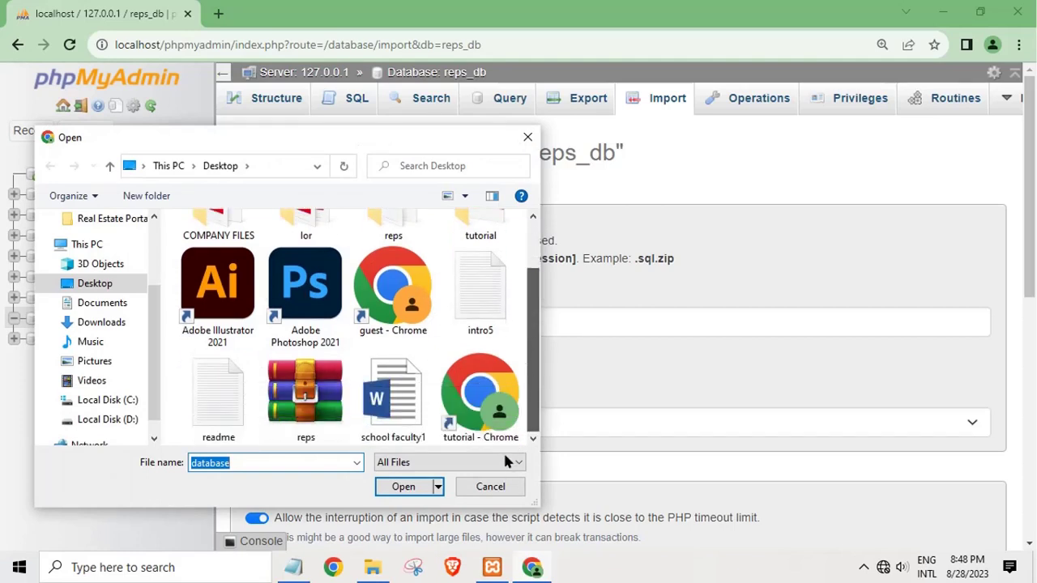
click(393, 231)
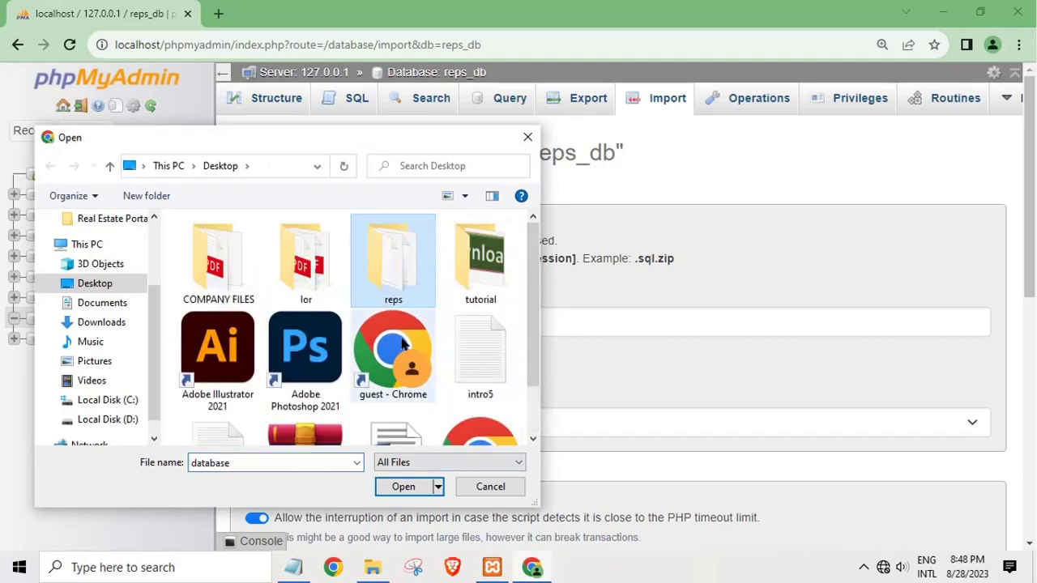
click(403, 488)
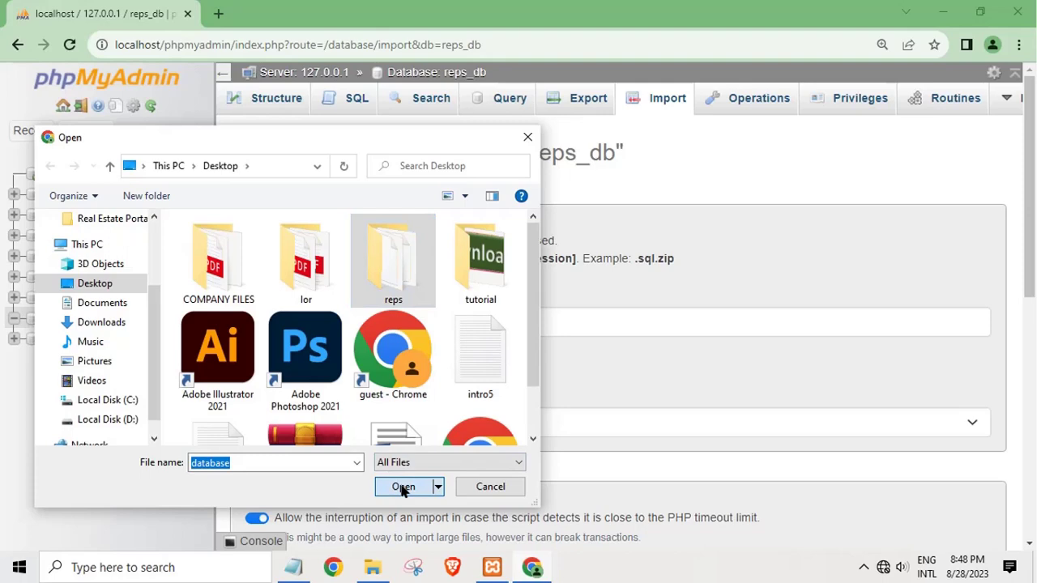
double_click(236, 329)
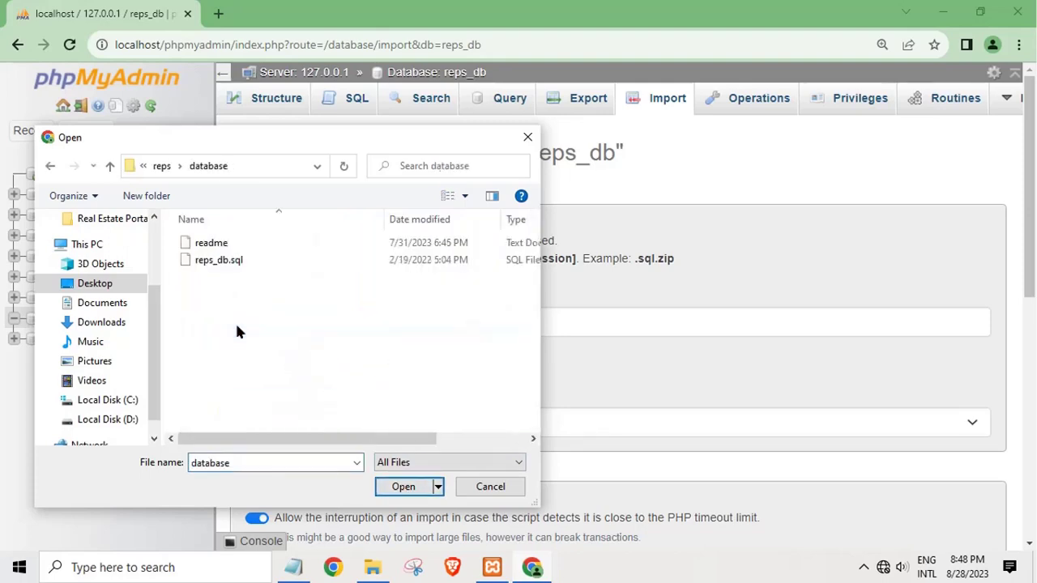
click(209, 259)
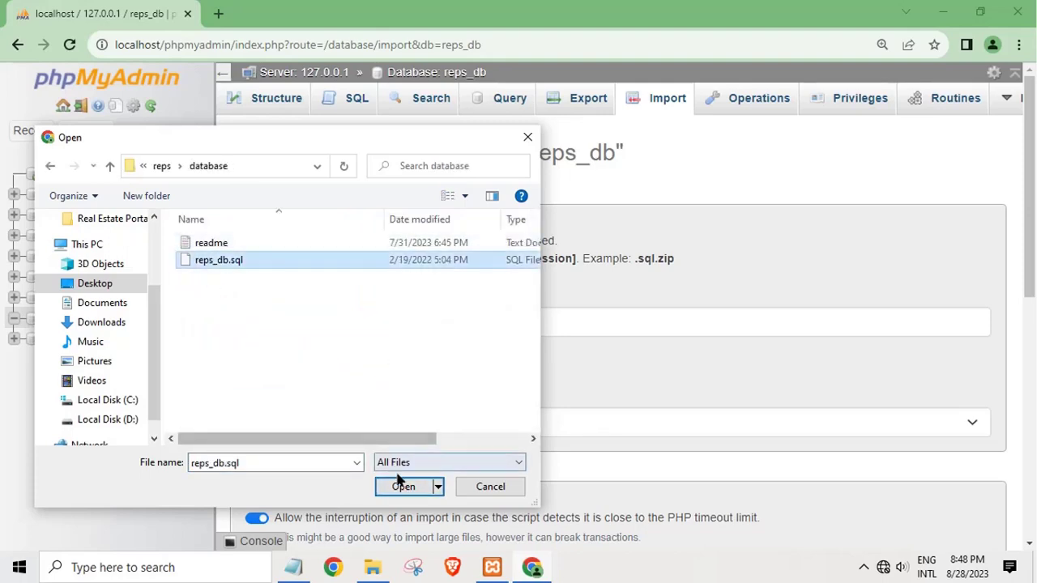
click(403, 486)
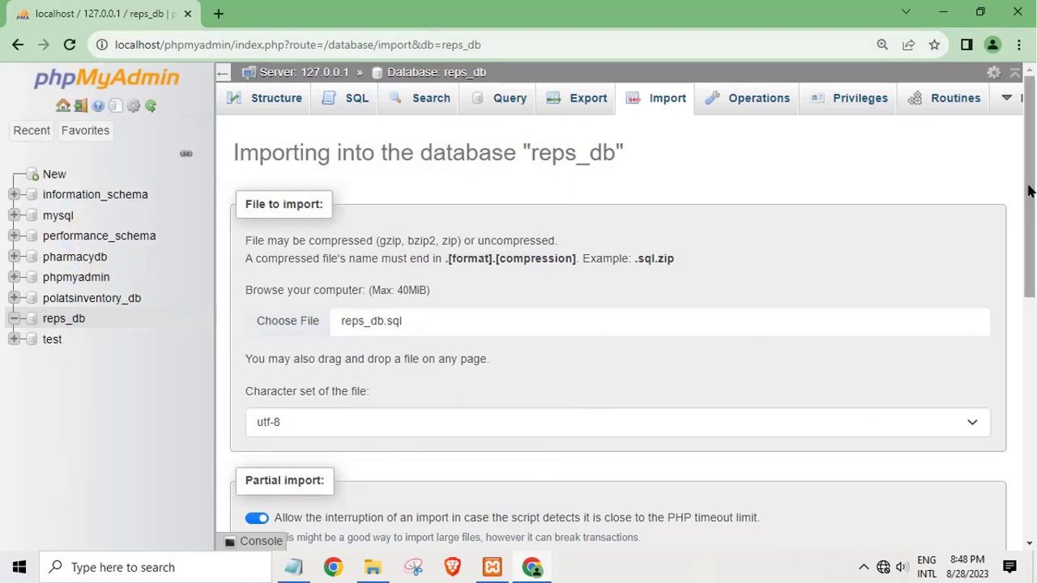
Step: Start the import and jot 'Wait to succes import' in a new Notepad note
drag(1022, 256, 1007, 529)
click(243, 490)
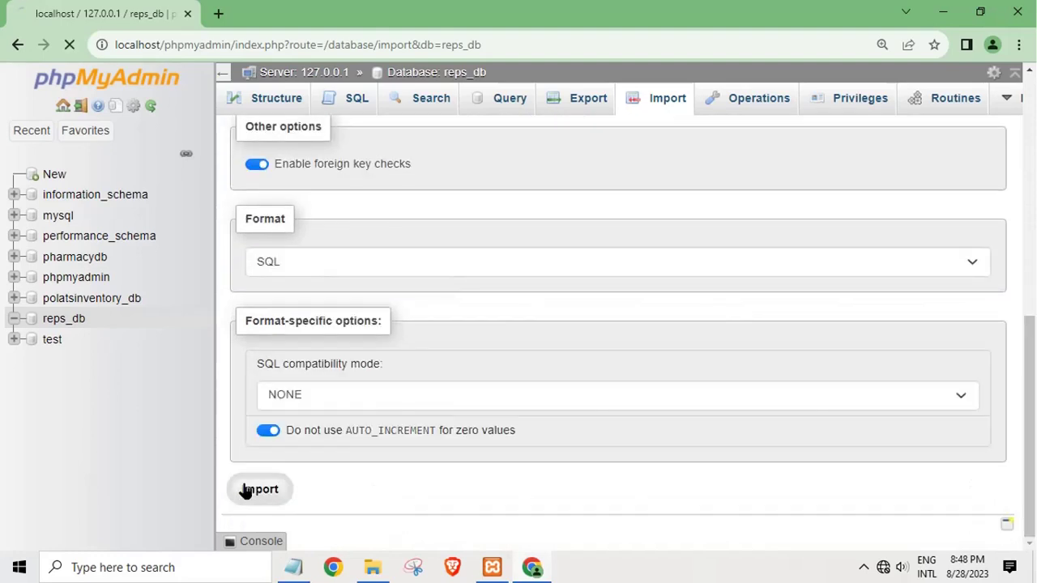
click(308, 571)
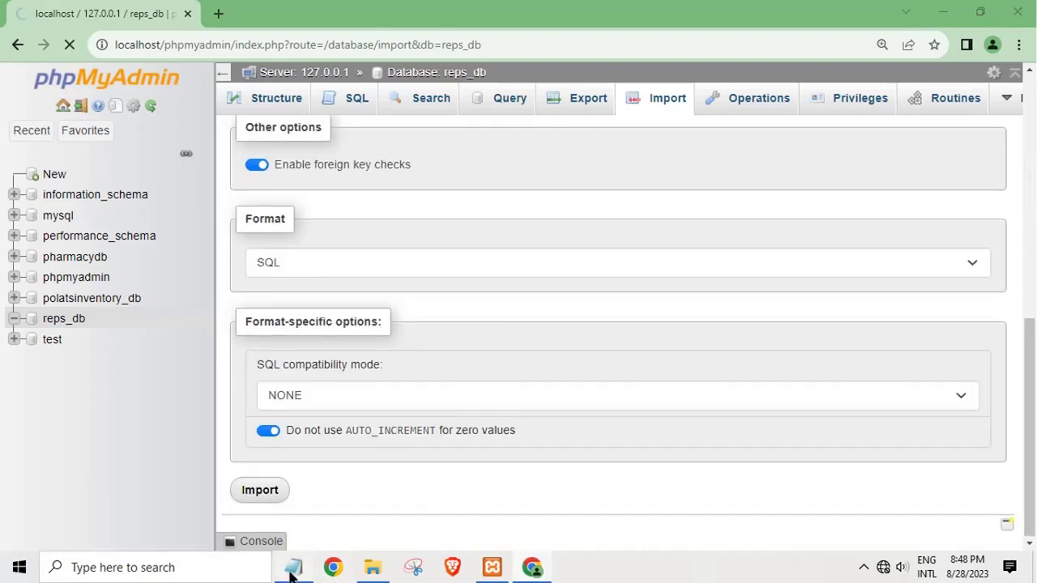
text(W)
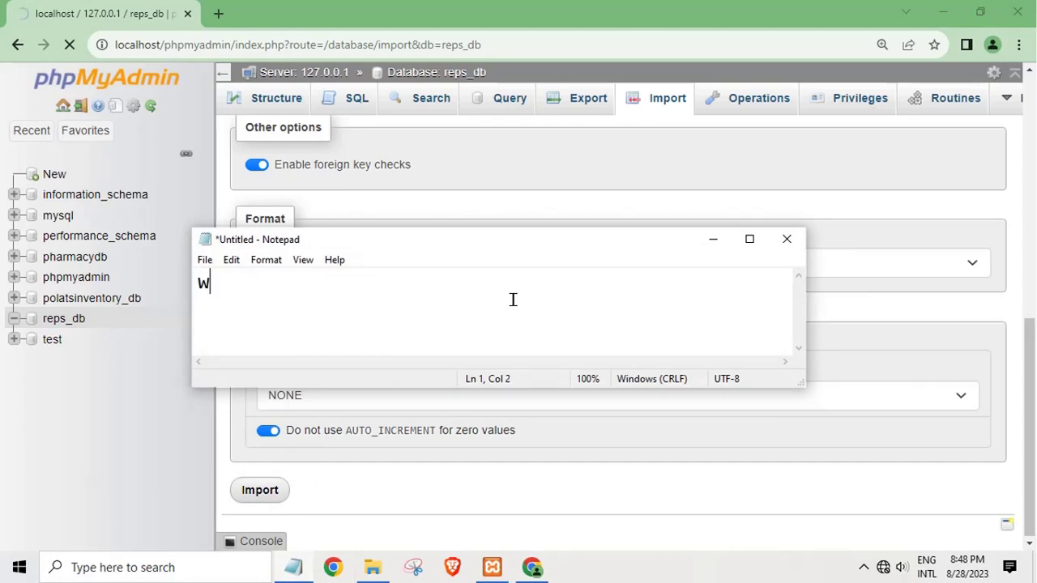
text(ait to)
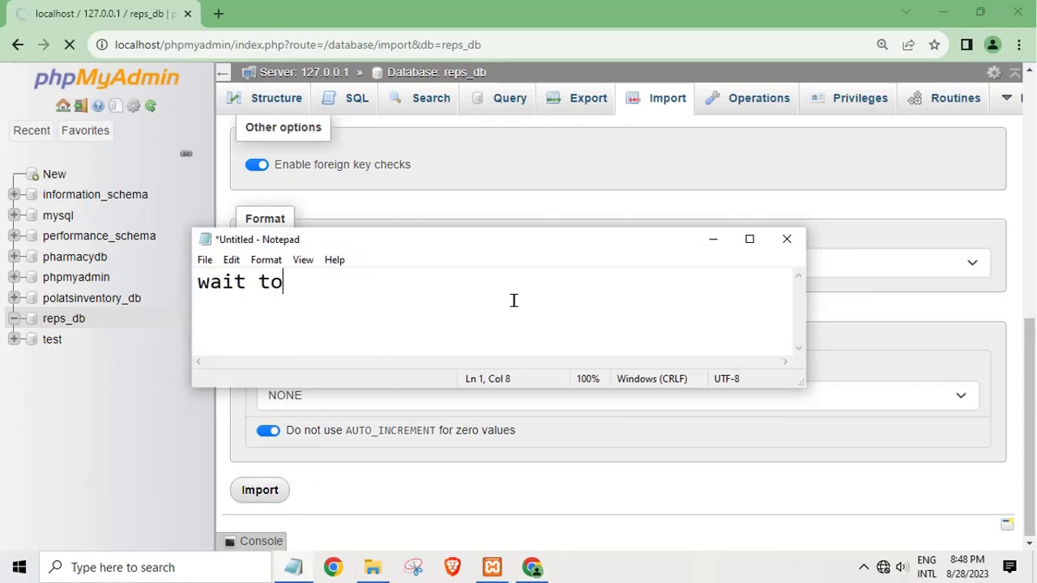
text( succes imp)
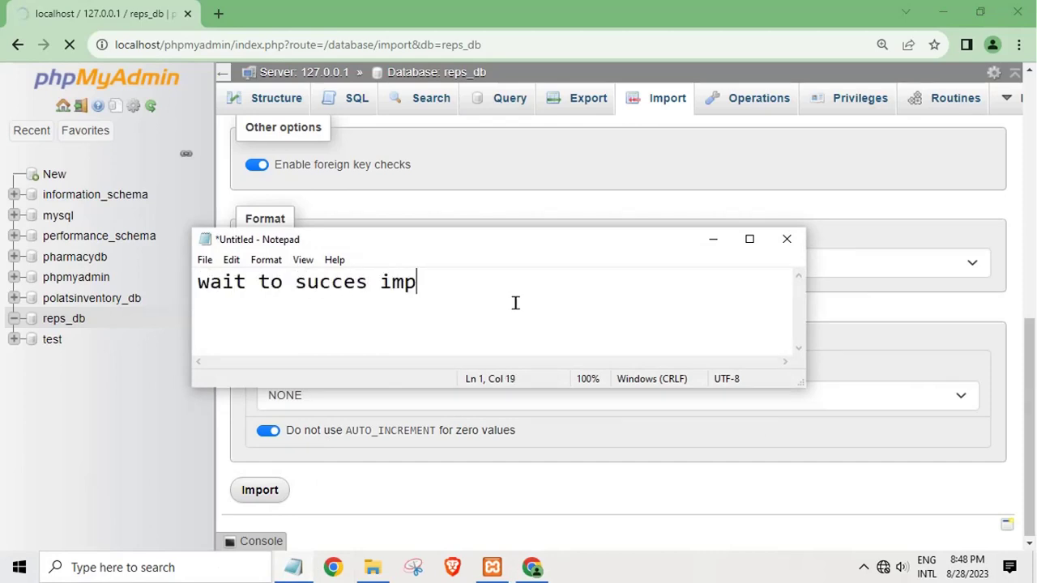
text(ort)
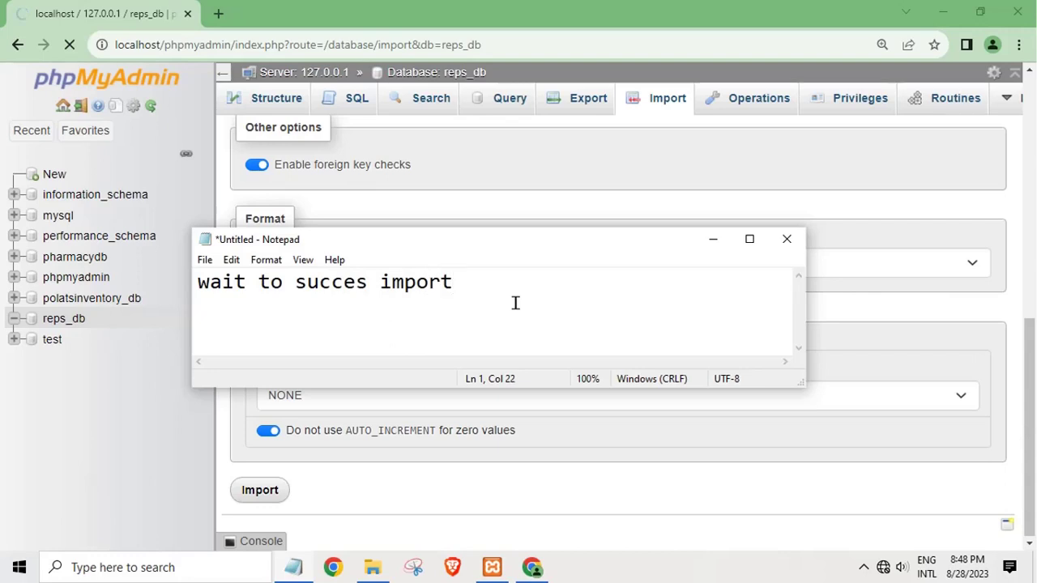
Step: Replace the note with 'my xampp install in drive', then erase all text and minimize Notepad
click(713, 241)
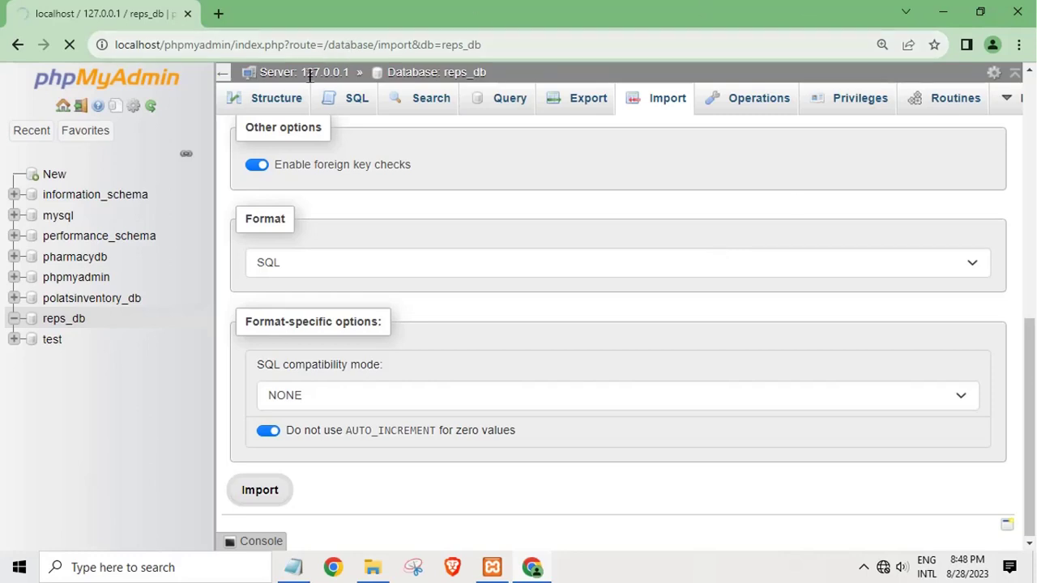
click(292, 570)
drag(467, 301, 57, 275)
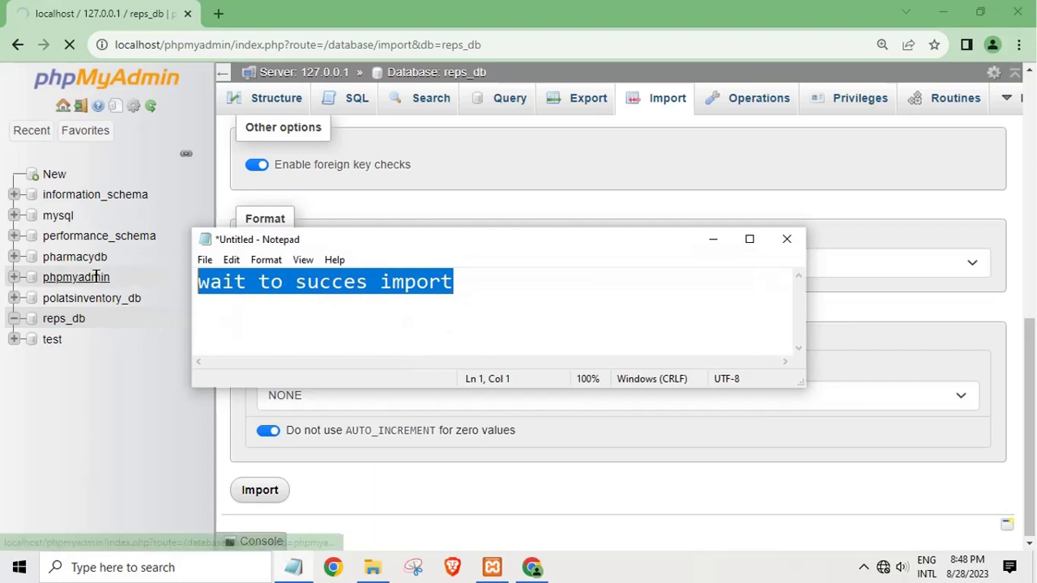
key(BackSpace)
text(m)
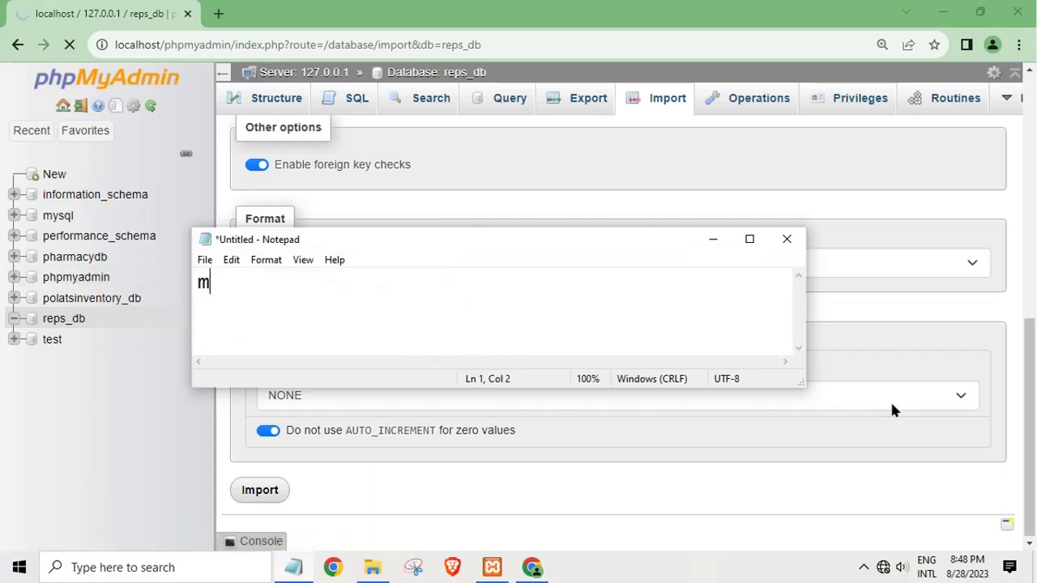
text(y xampp )
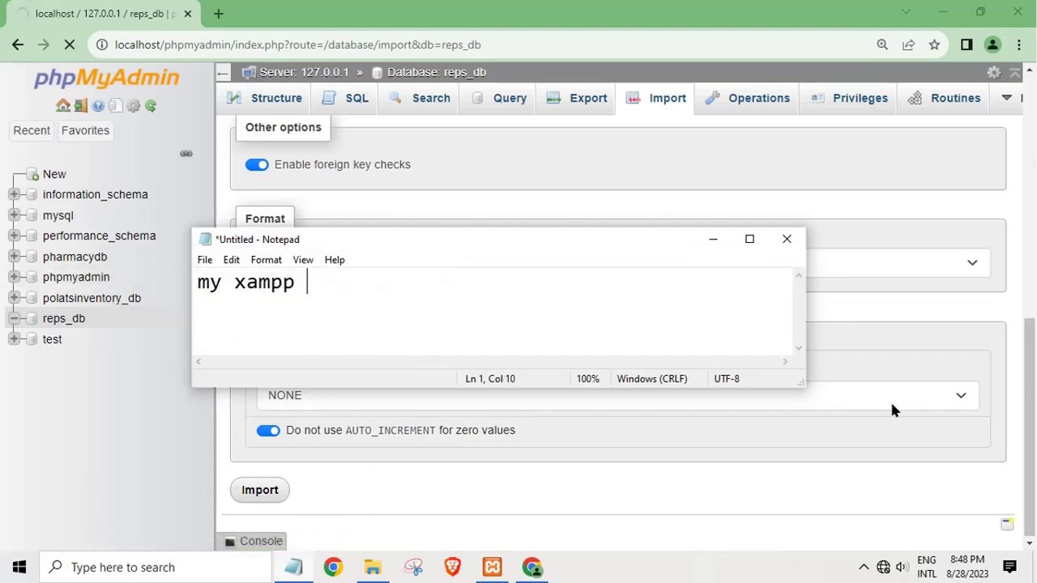
text(install )
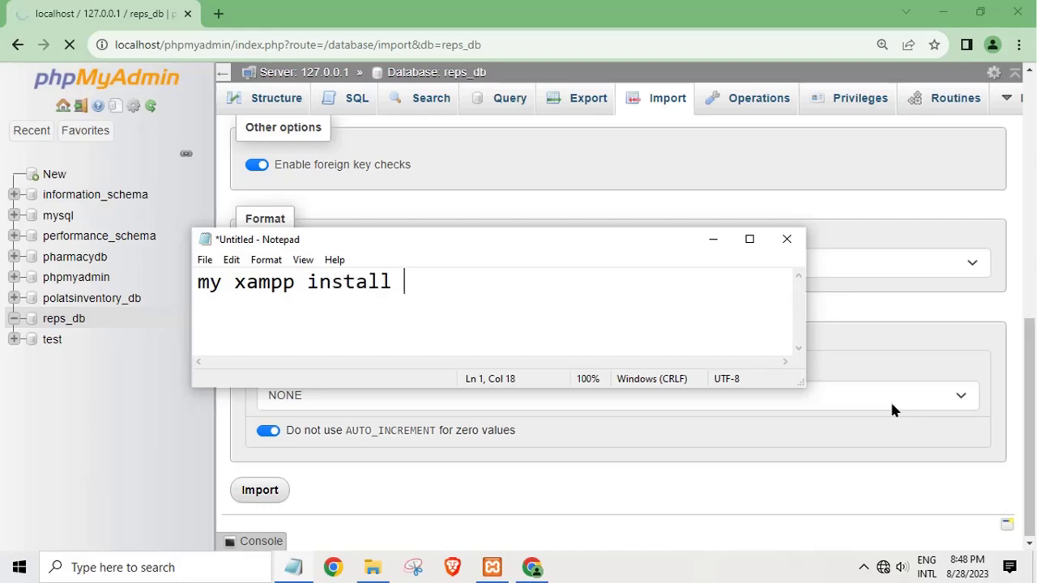
text(in drive C)
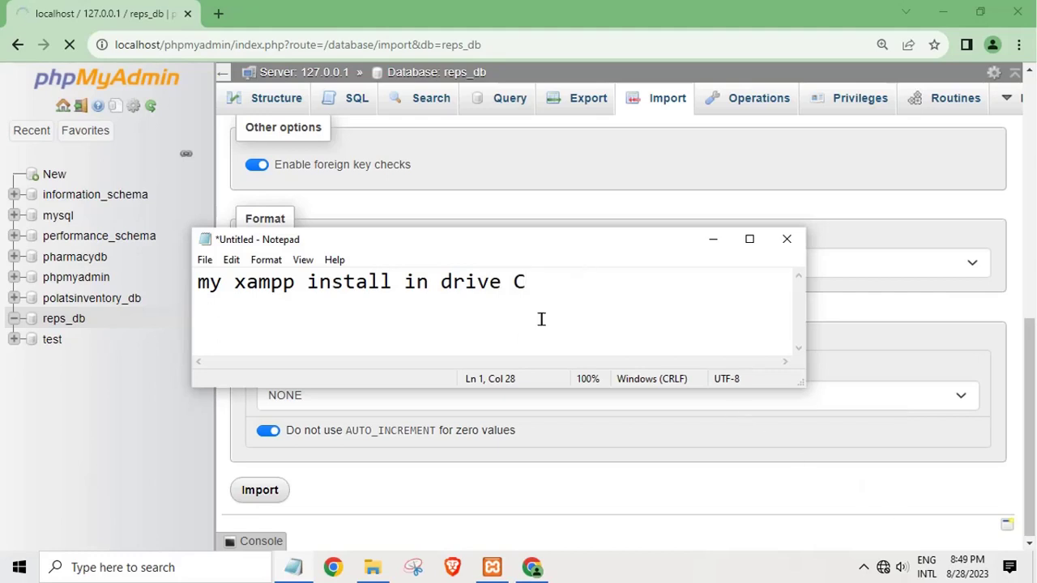
key(ctrl+a)
key(BackSpace)
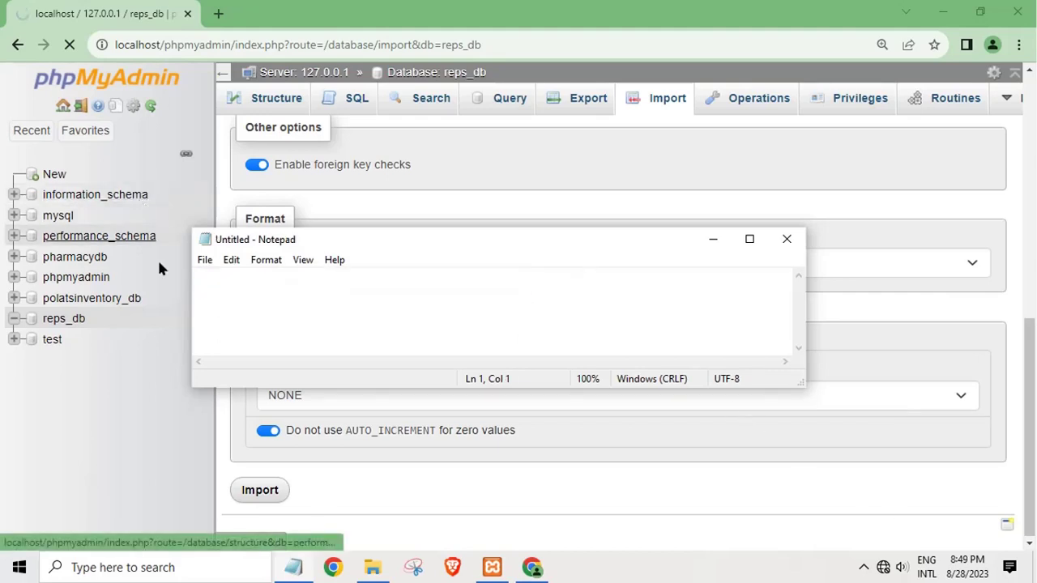
click(713, 241)
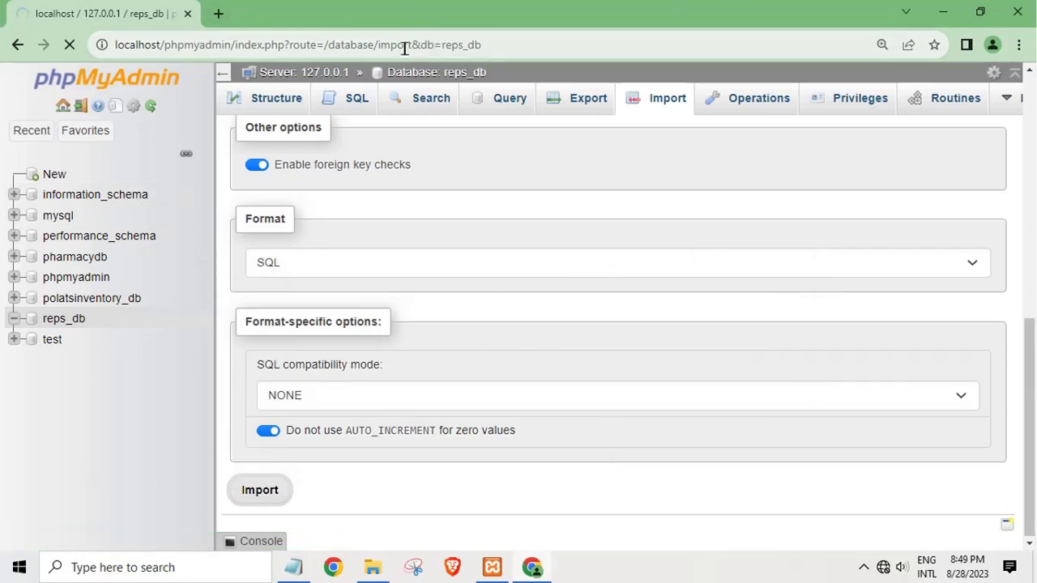
Step: Refresh the desktop, return to Chrome, and confirm the import succeeded with 44 queries
click(943, 11)
right_click(624, 84)
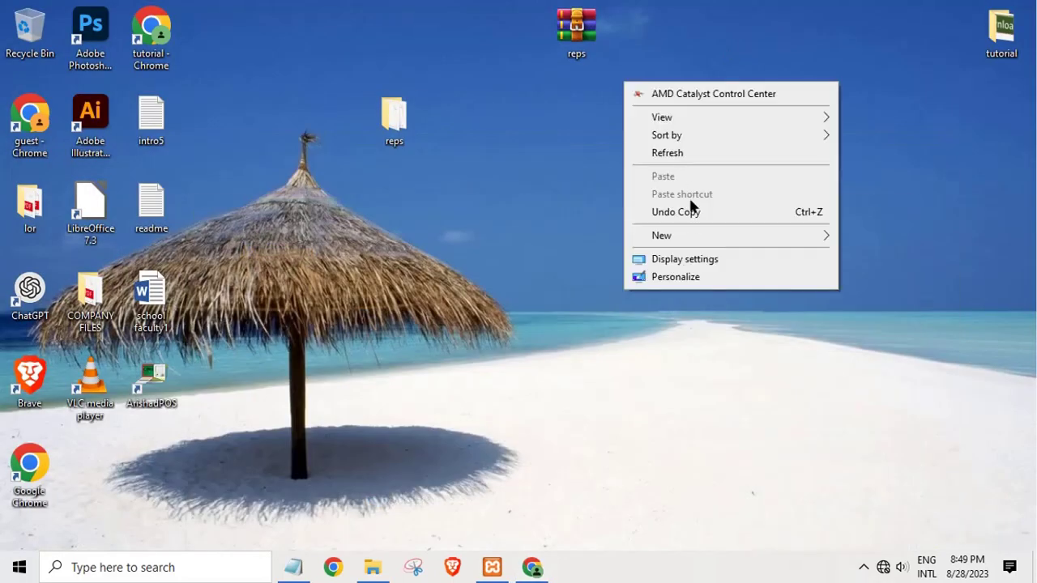
click(670, 154)
click(537, 567)
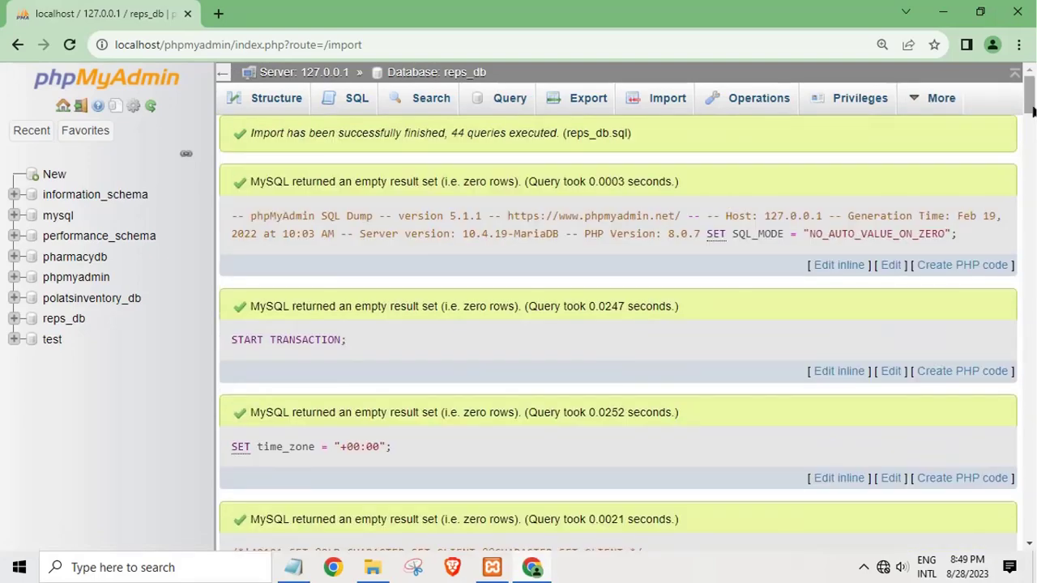
drag(1030, 101, 1032, 523)
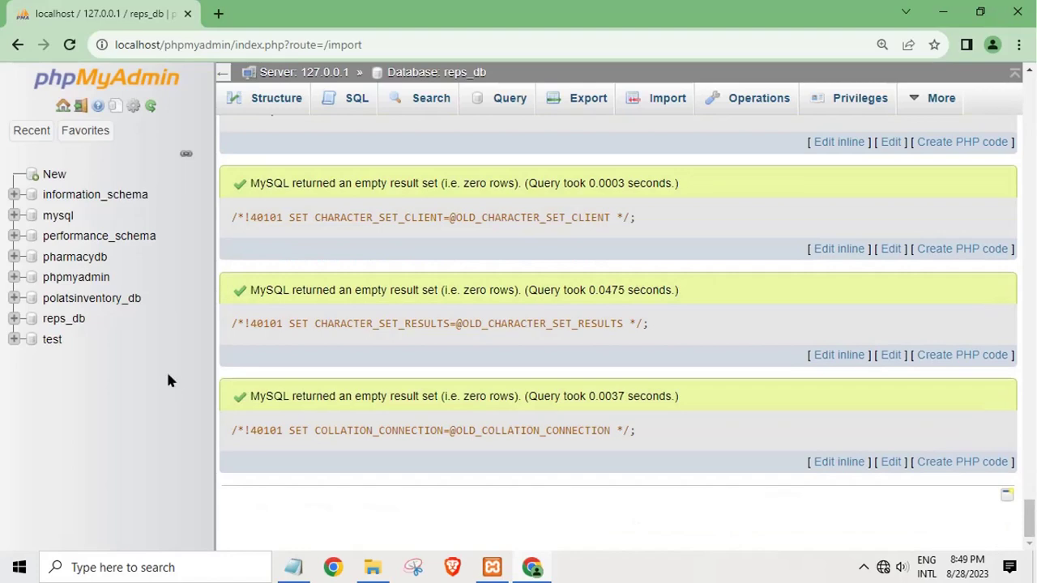
click(13, 319)
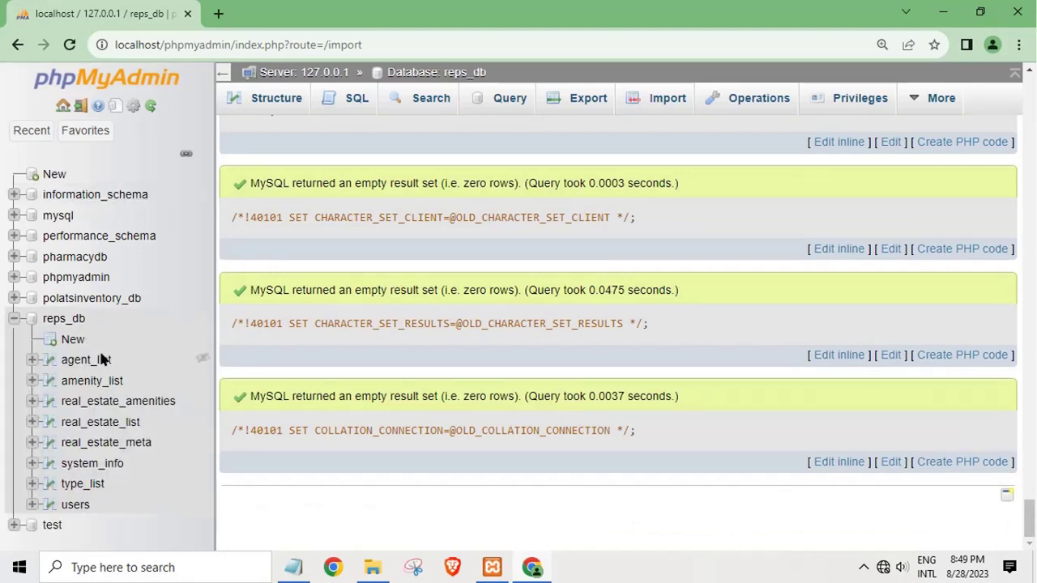
Step: Browse the reps_db users table to check its single administrator row, then minimize Chrome
click(76, 505)
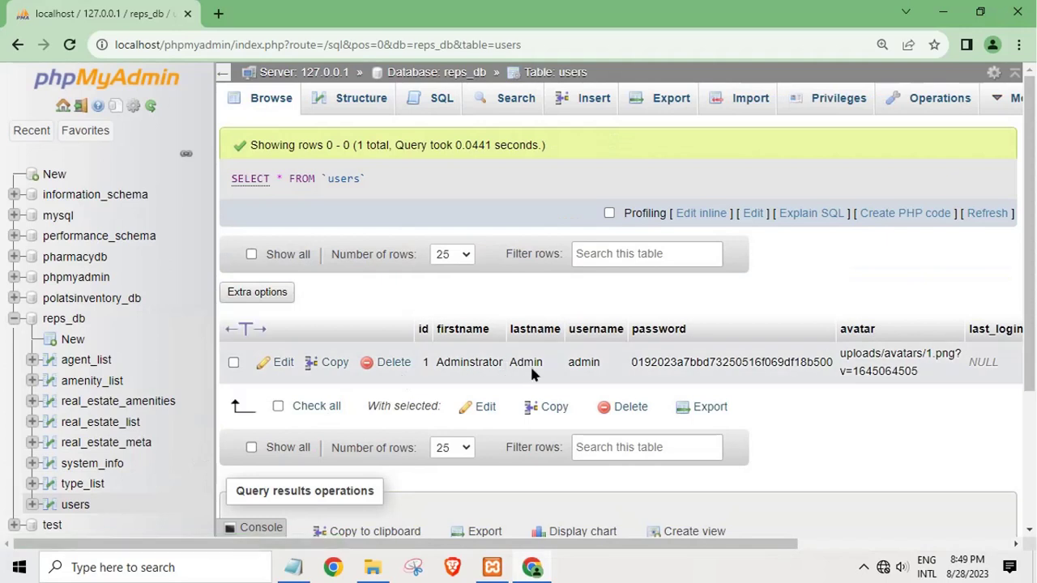
double_click(707, 367)
click(838, 421)
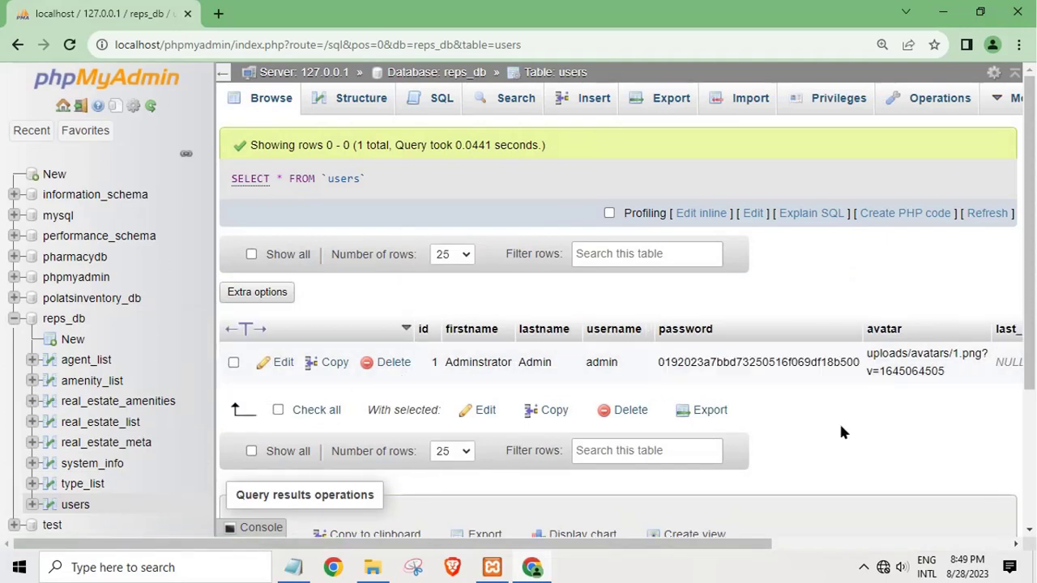
click(943, 11)
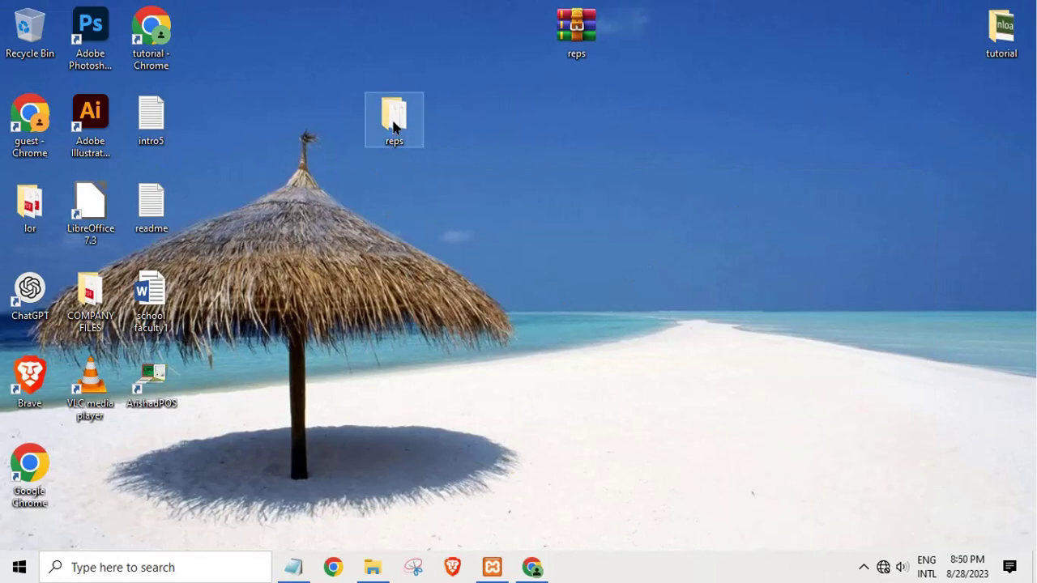
Step: Copy the reps folder from the desktop and open a new File Explorer window with Win+E
right_click(393, 127)
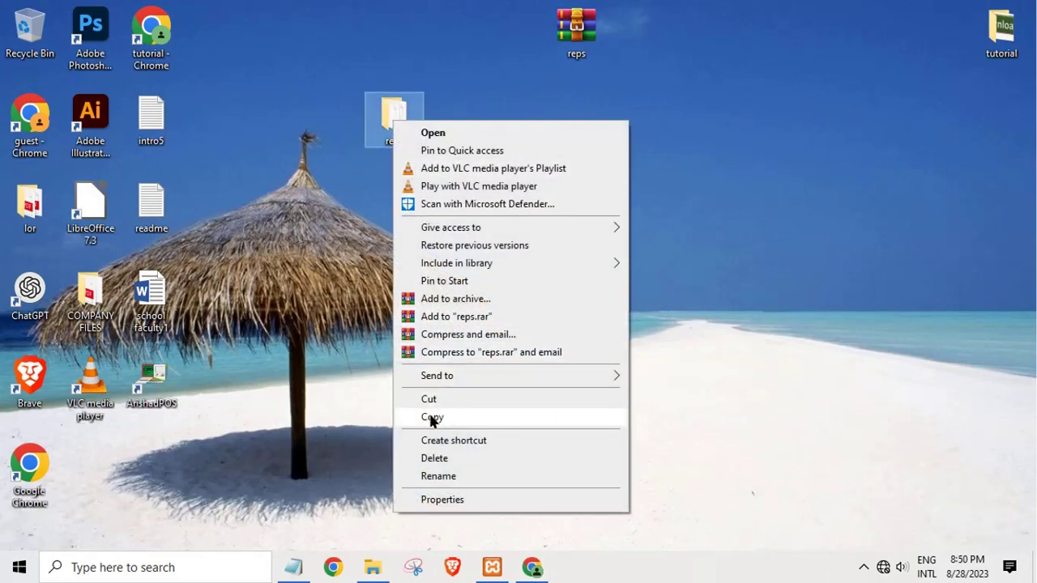
click(432, 417)
click(373, 567)
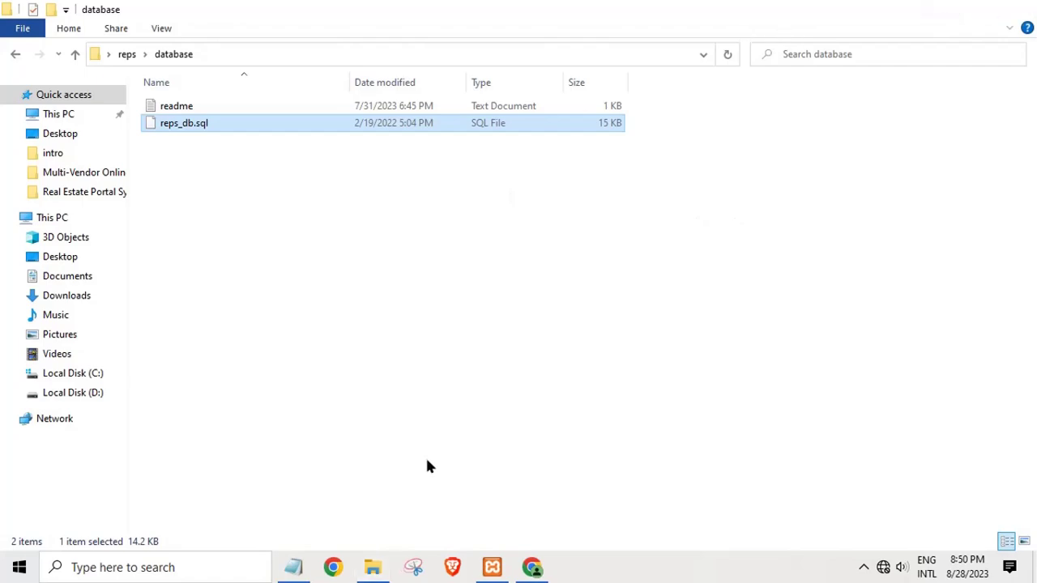
click(371, 567)
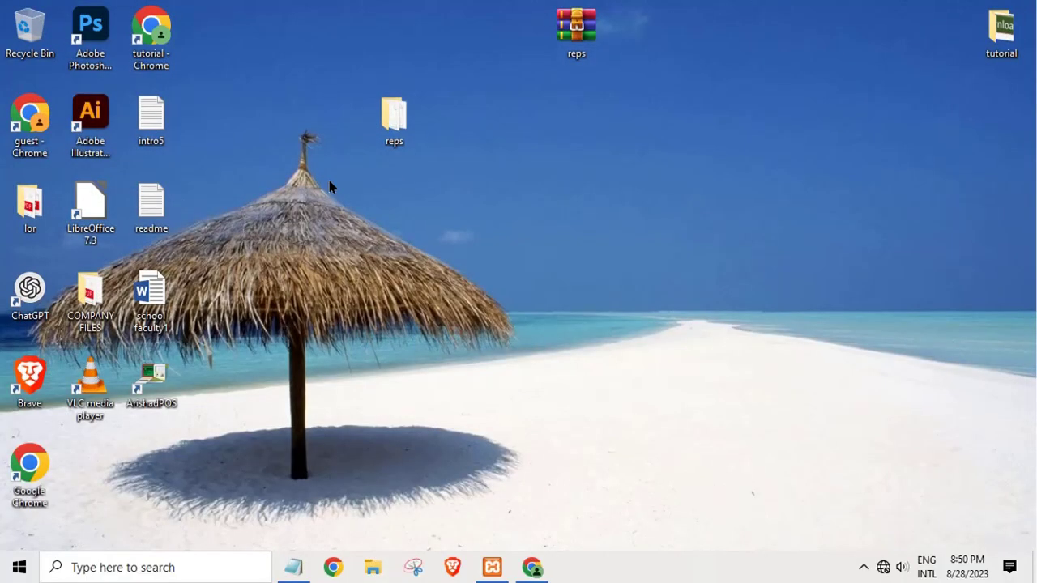
key(super+e)
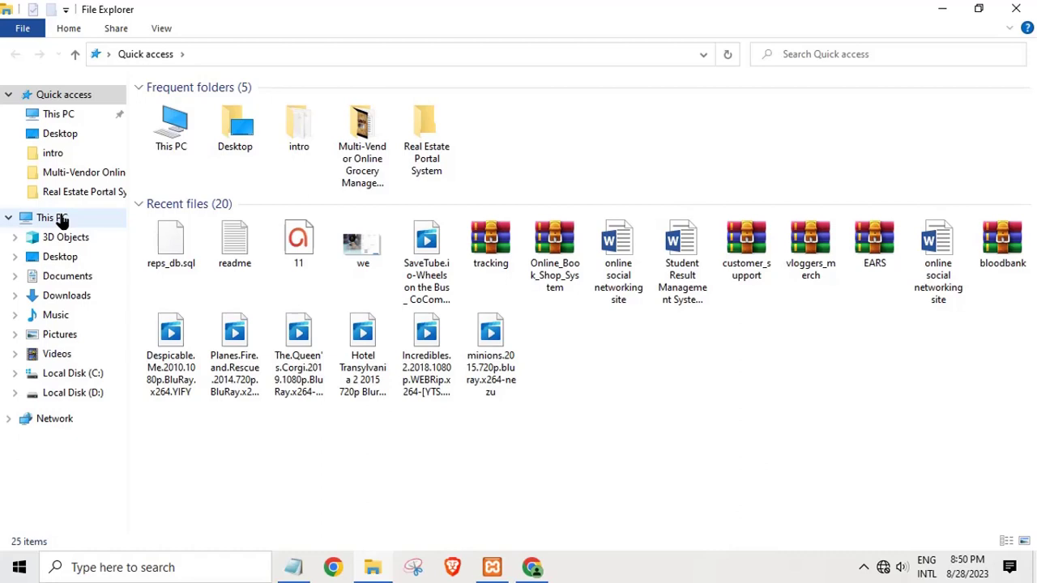
Step: Paste the reps folder into C:\xampp\htdocs and open the copied reps folder
click(59, 218)
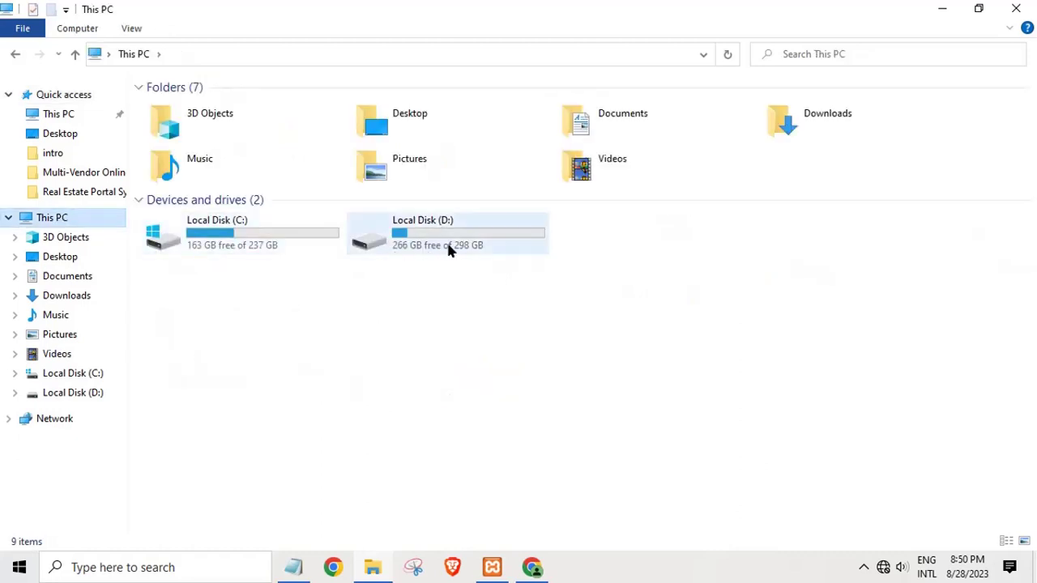
double_click(301, 238)
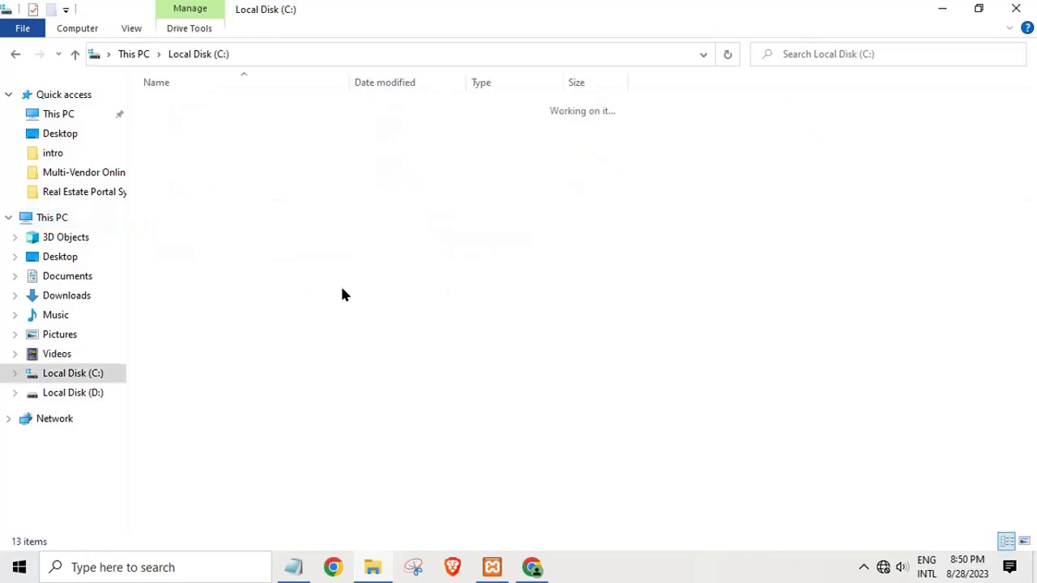
double_click(199, 295)
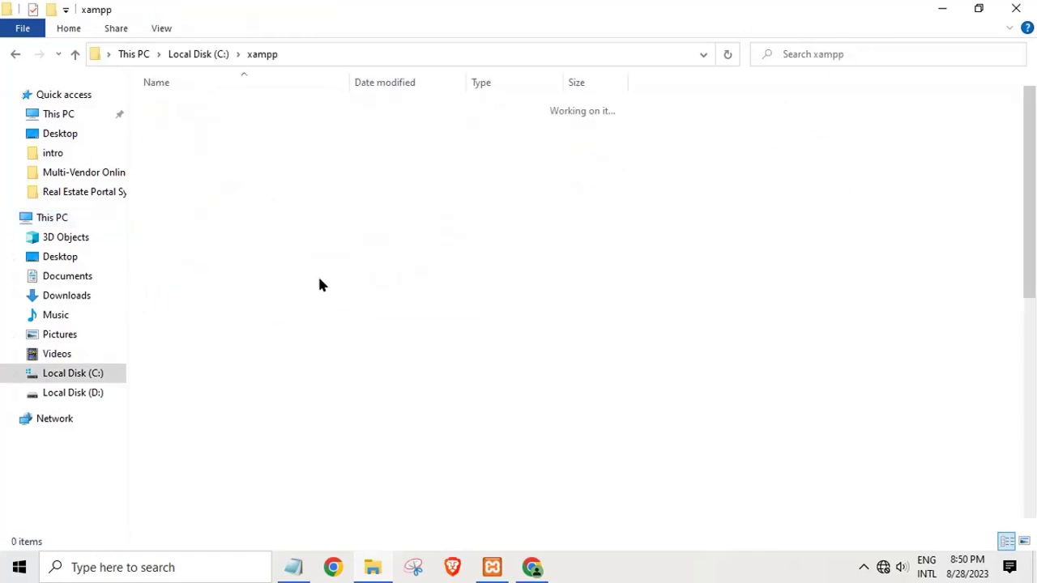
click(184, 194)
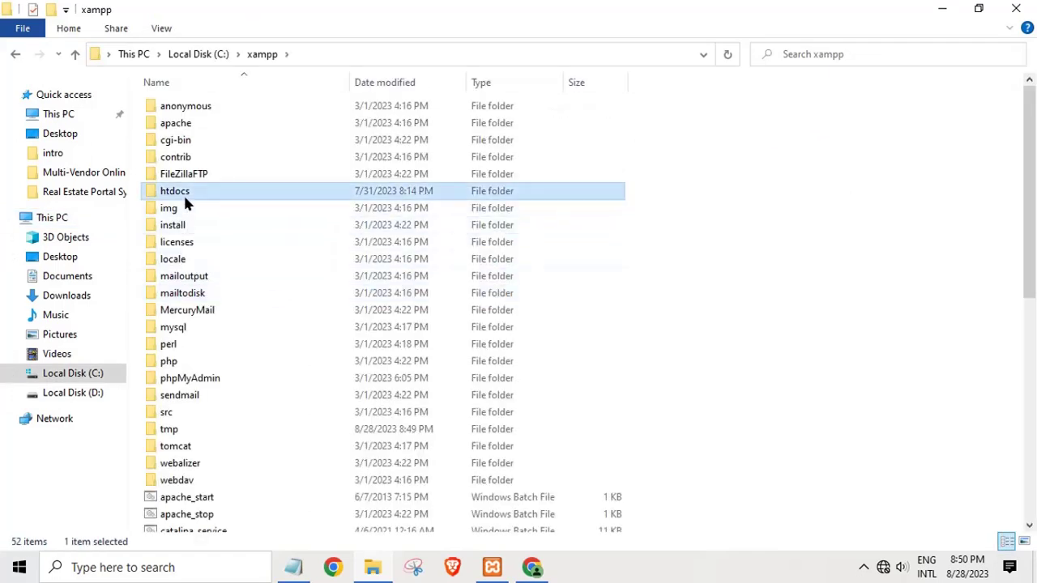
double_click(184, 196)
right_click(390, 408)
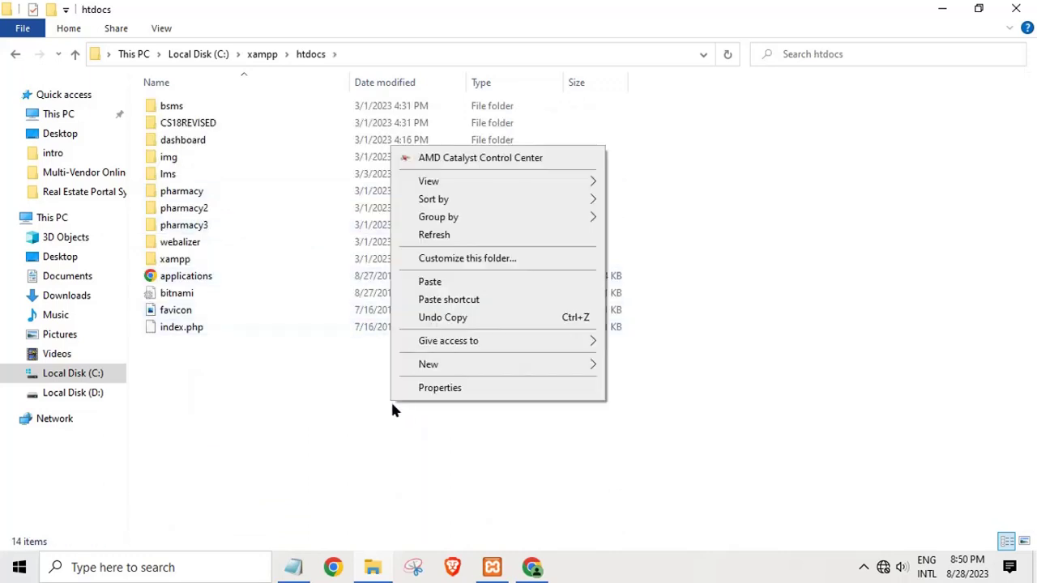
click(430, 282)
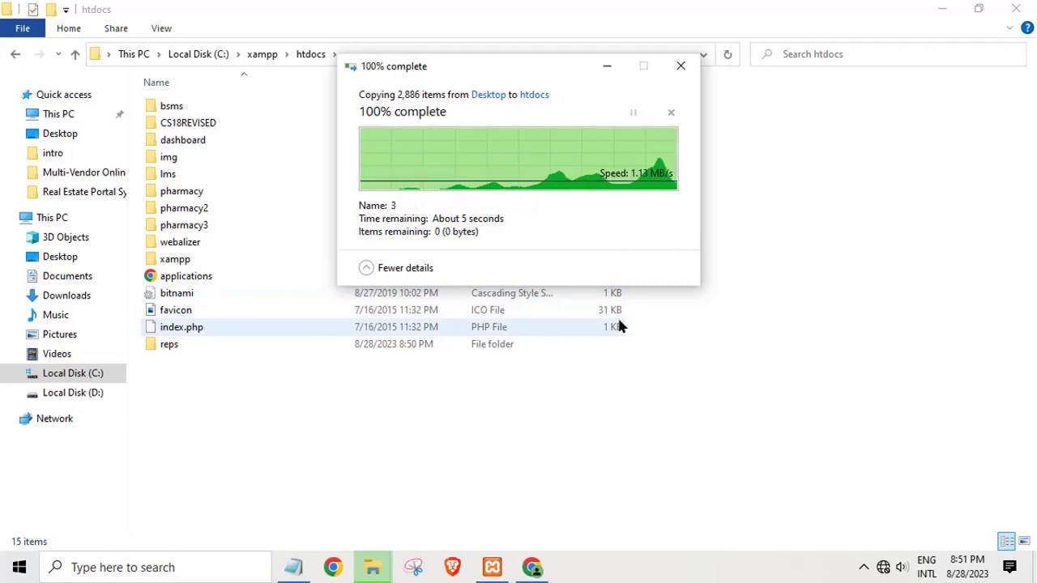
double_click(294, 354)
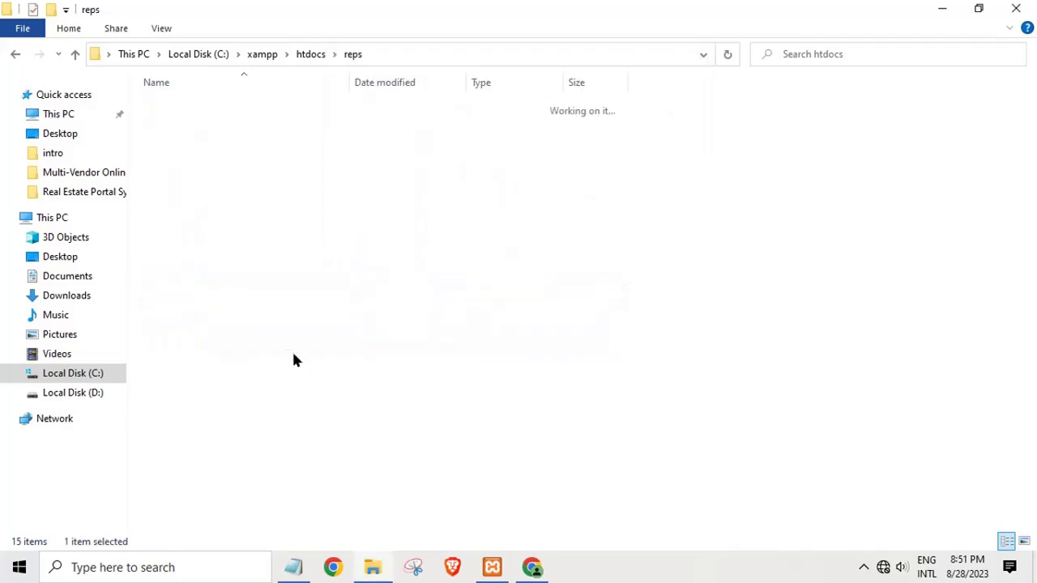
Step: Open index.php in Notepad++ and launch it in Chrome
click(294, 357)
click(188, 415)
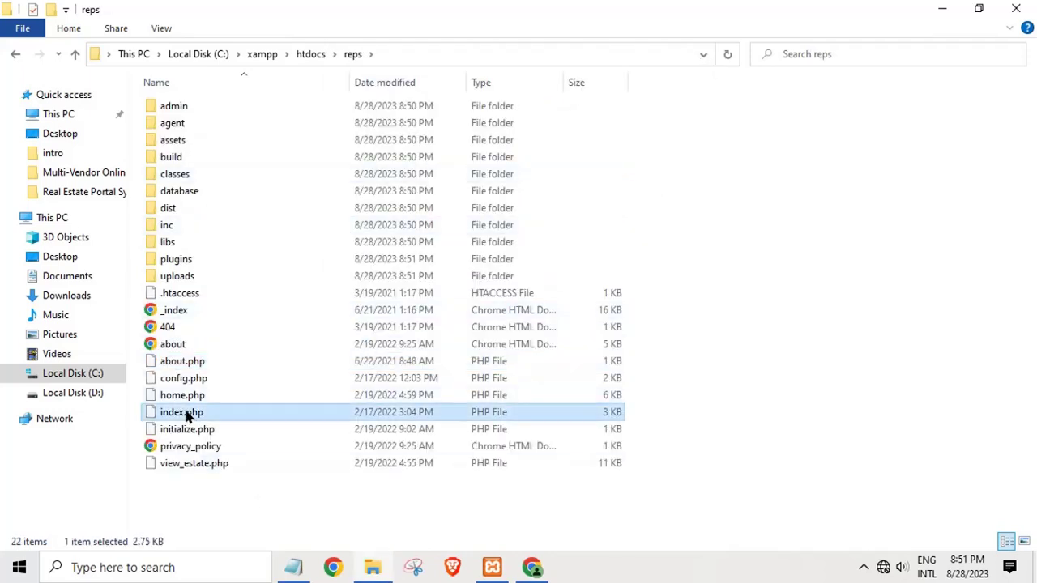
right_click(188, 415)
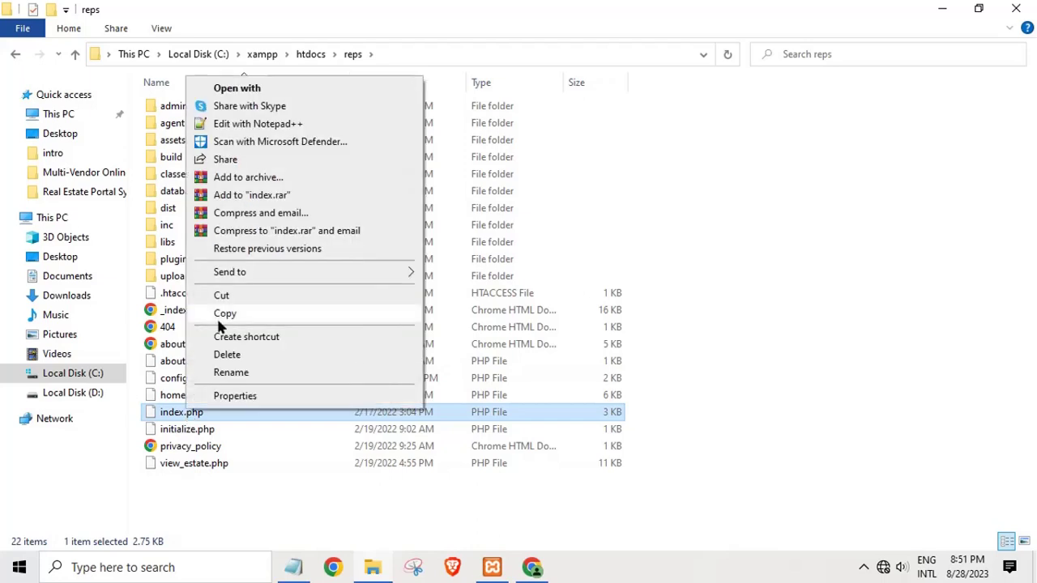
click(222, 128)
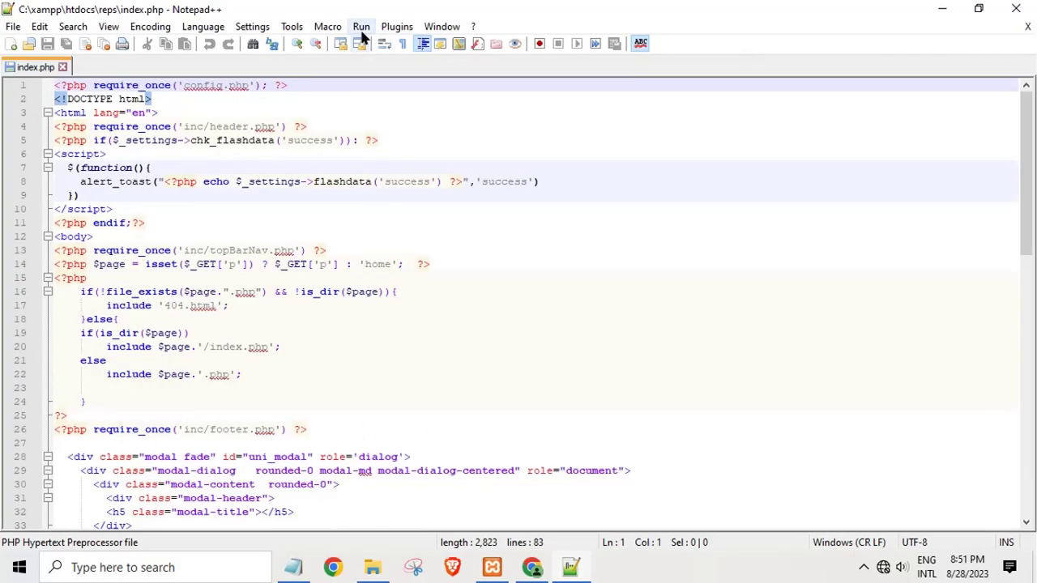
click(361, 26)
click(397, 105)
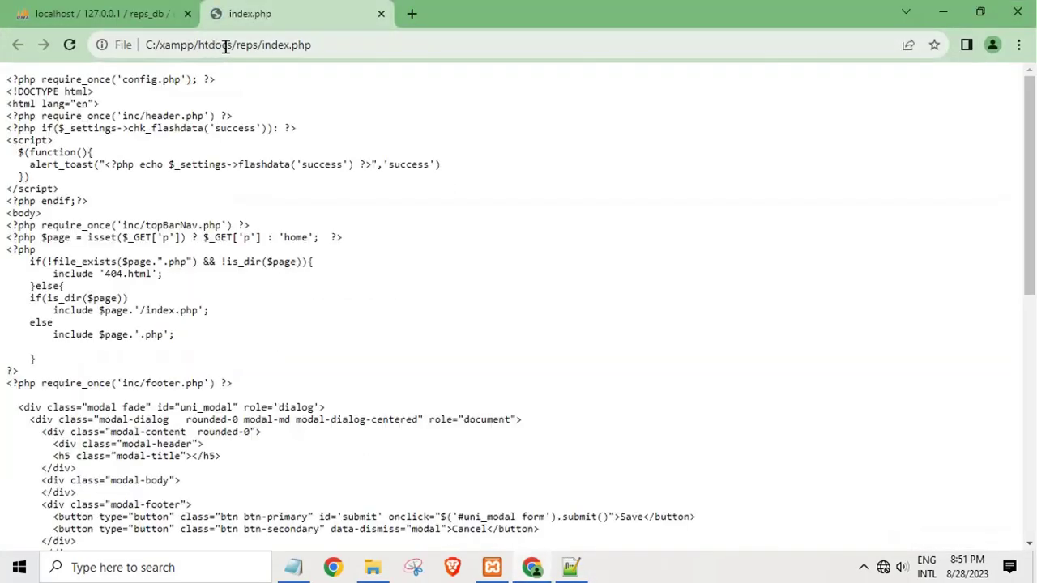
Step: Change the address to localhost/reps/index.php so the REPS home page loads
drag(230, 47, 3, 75)
key(BackSpace)
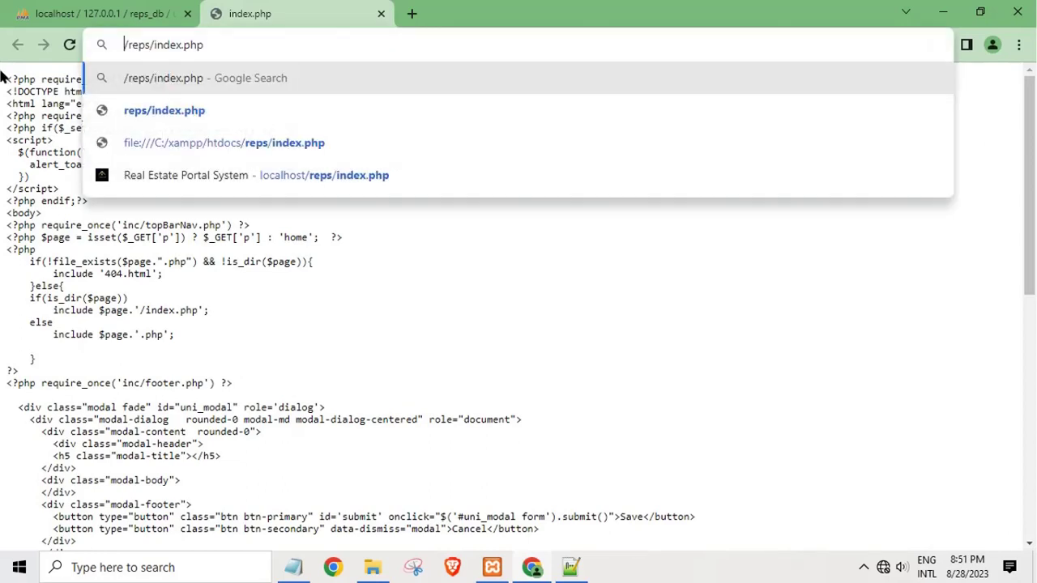
text(localhost)
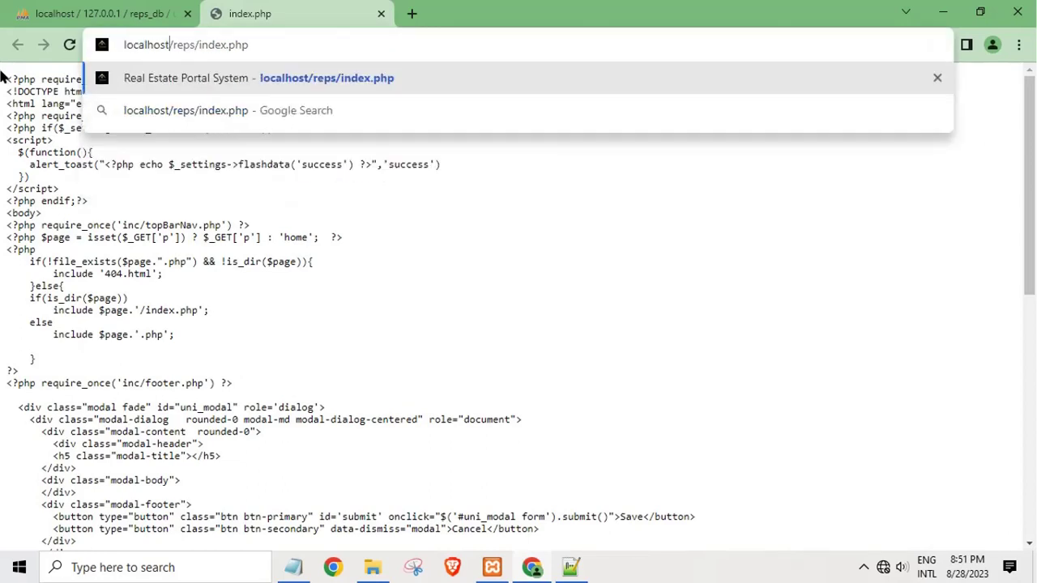
key(Return)
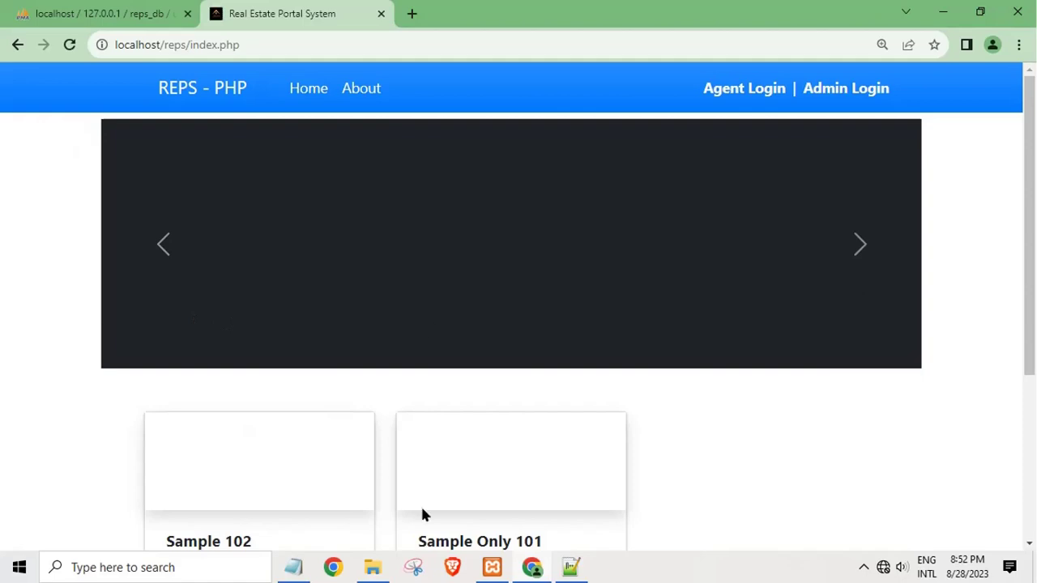
Step: Open the Sample 102 property listing from the home page
scroll(581, 389, down, 3)
scroll(530, 430, up, 3)
scroll(486, 442, down, 1)
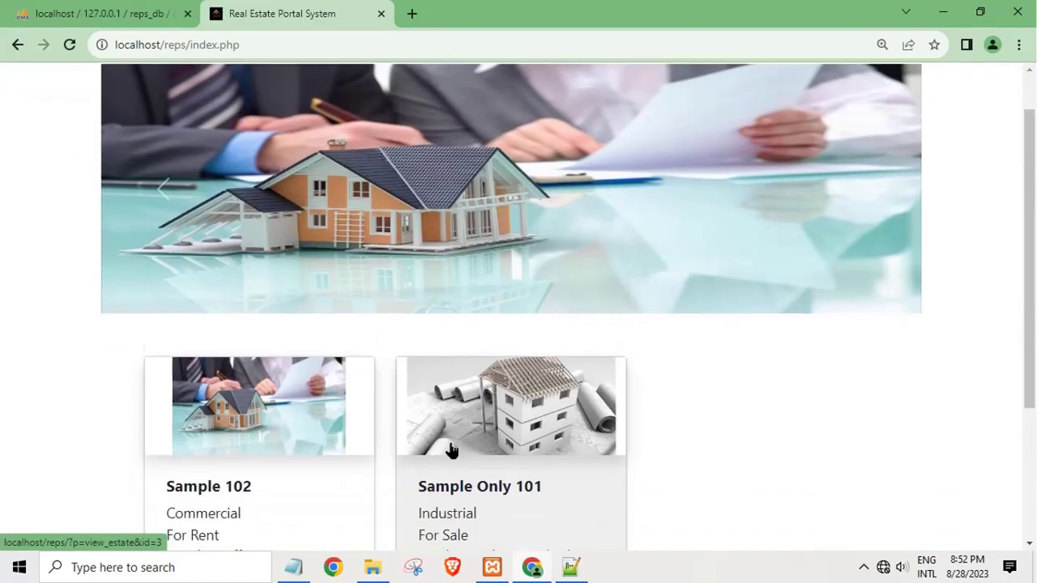
click(232, 433)
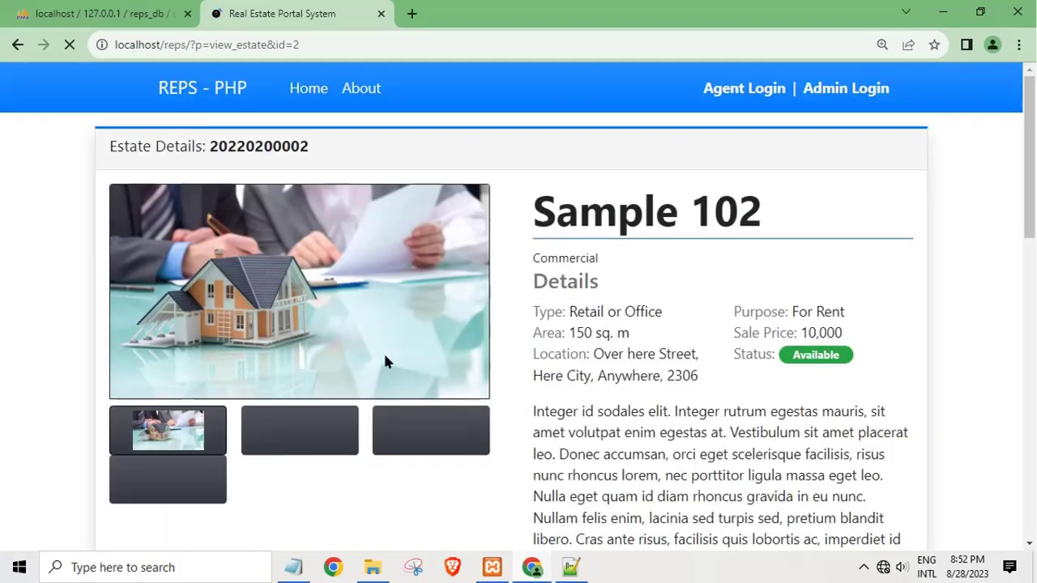
Step: View Sample 102's living-room and kitchen photos, then go to Admin Login
scroll(462, 355, down, 3)
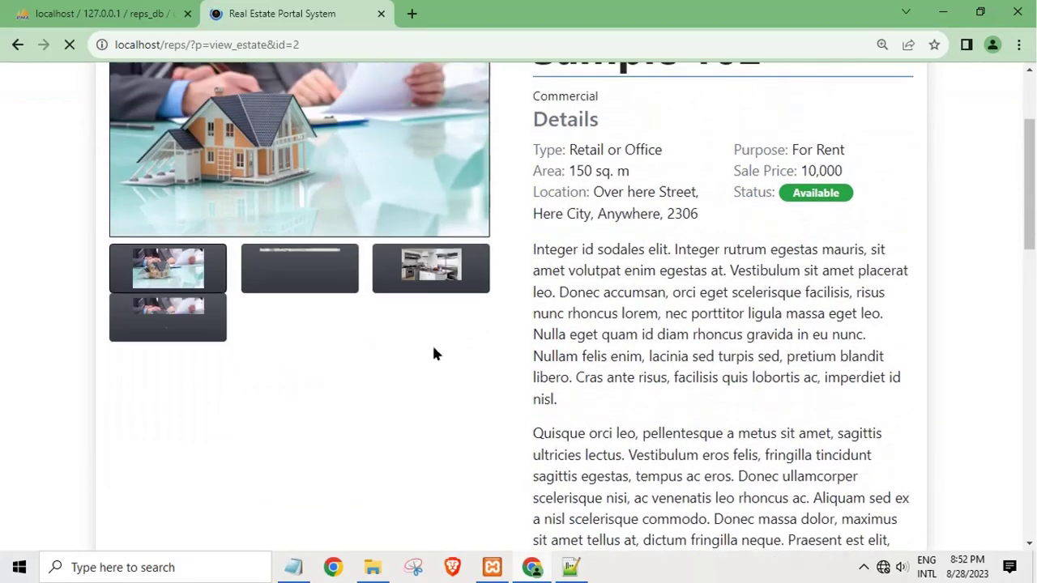
scroll(293, 347, up, 2)
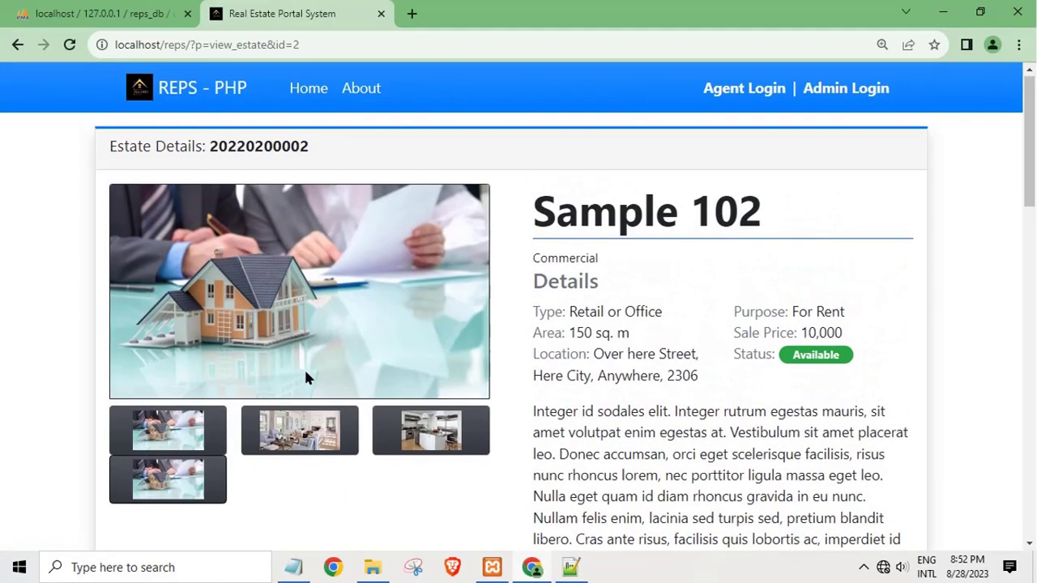
click(312, 434)
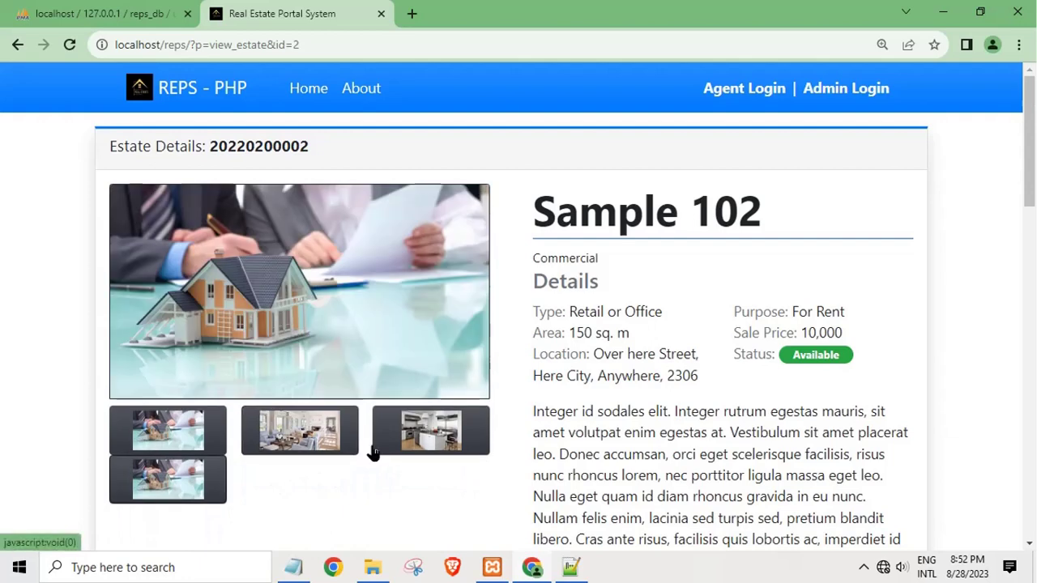
click(376, 447)
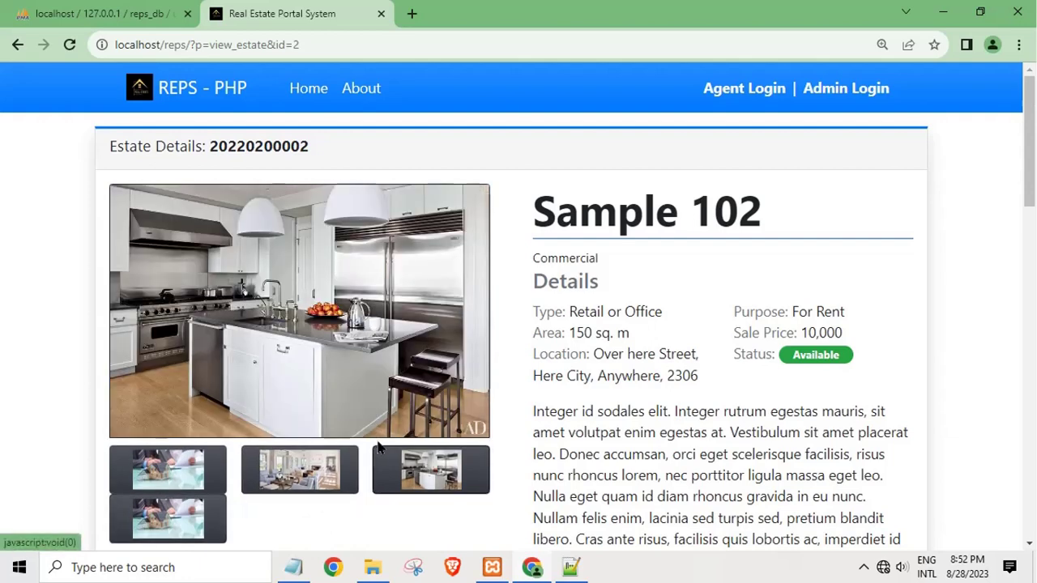
click(825, 93)
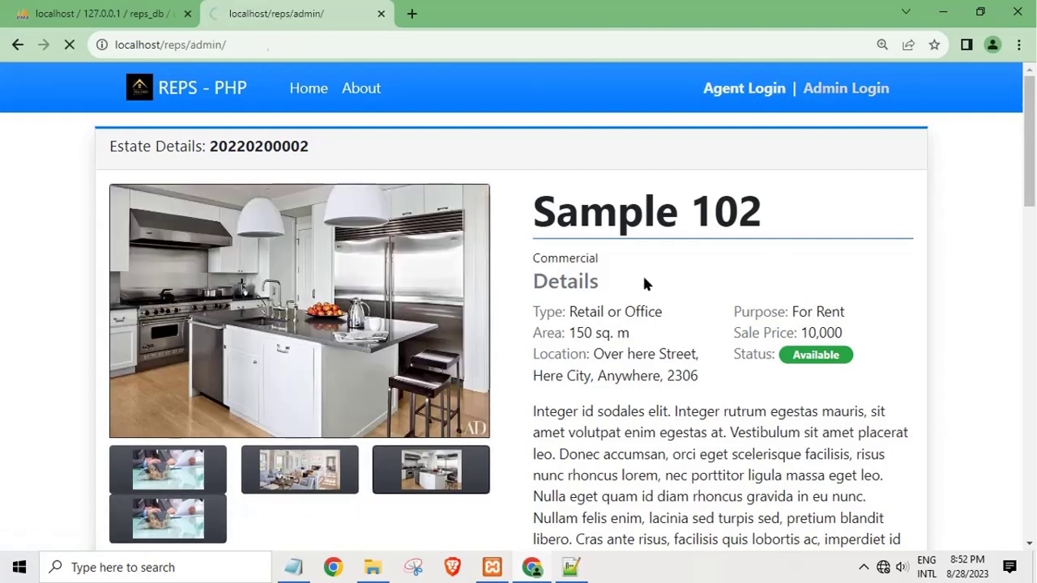
Step: Jot the admin username and password on two lines in Notepad
click(293, 567)
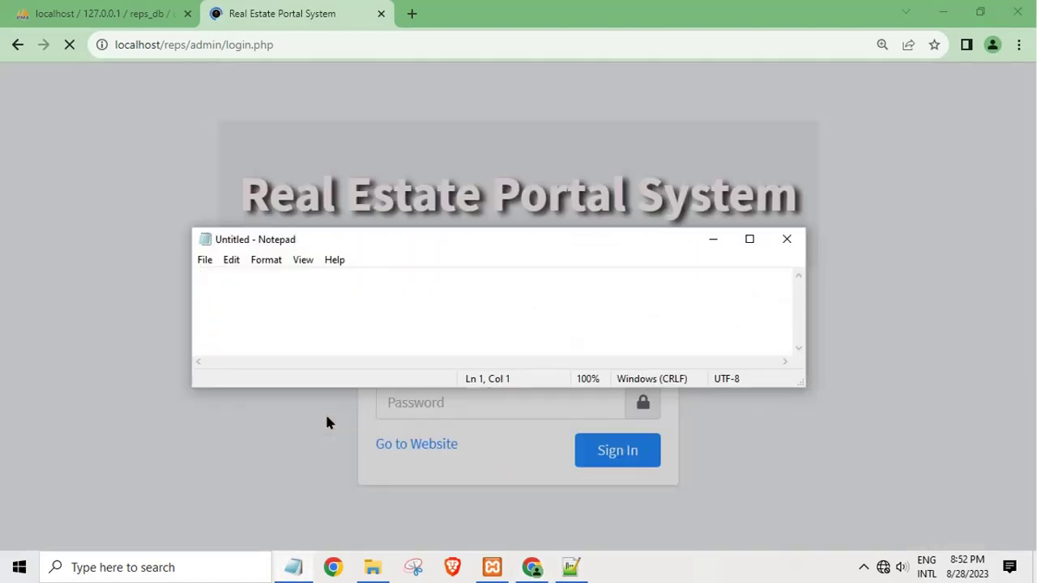
text(admin)
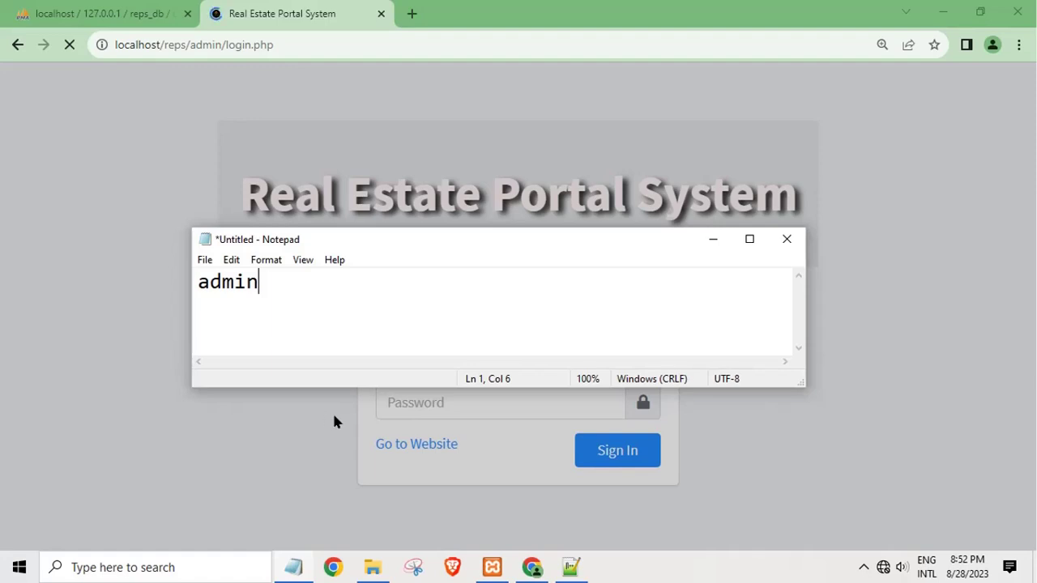
key(Return)
key(Return)
text(ad)
key(BackSpace)
key(BackSpace)
key(BackSpace)
text(admin)
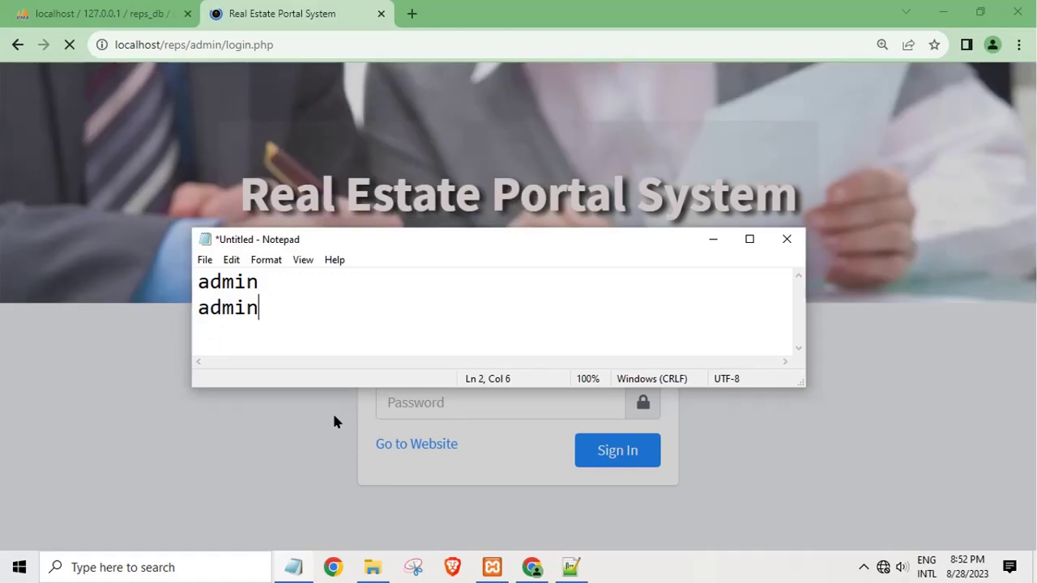
text(123)
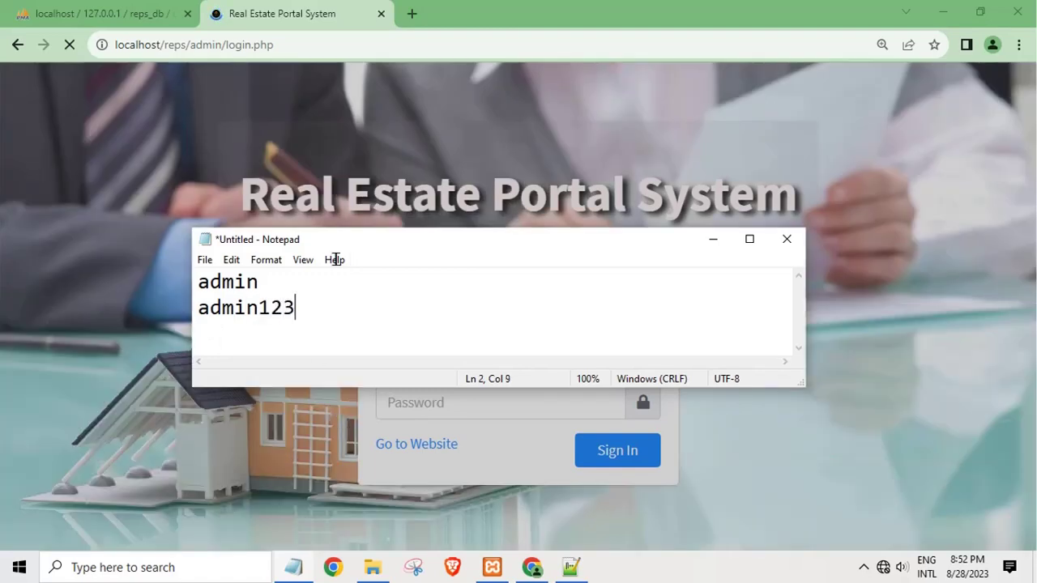
Step: Sign in to the admin login form with the admin username and password
click(248, 143)
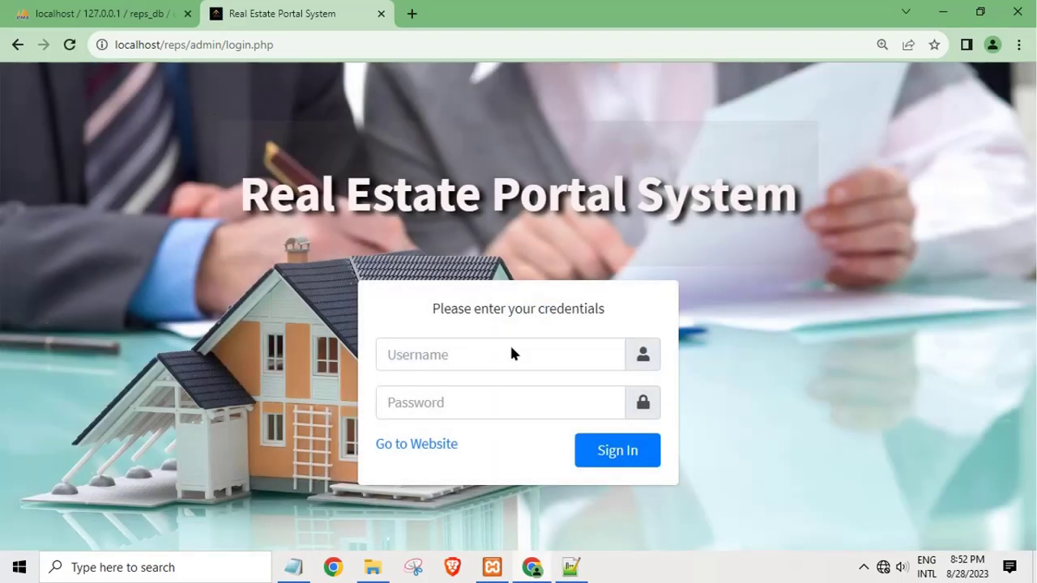
click(514, 357)
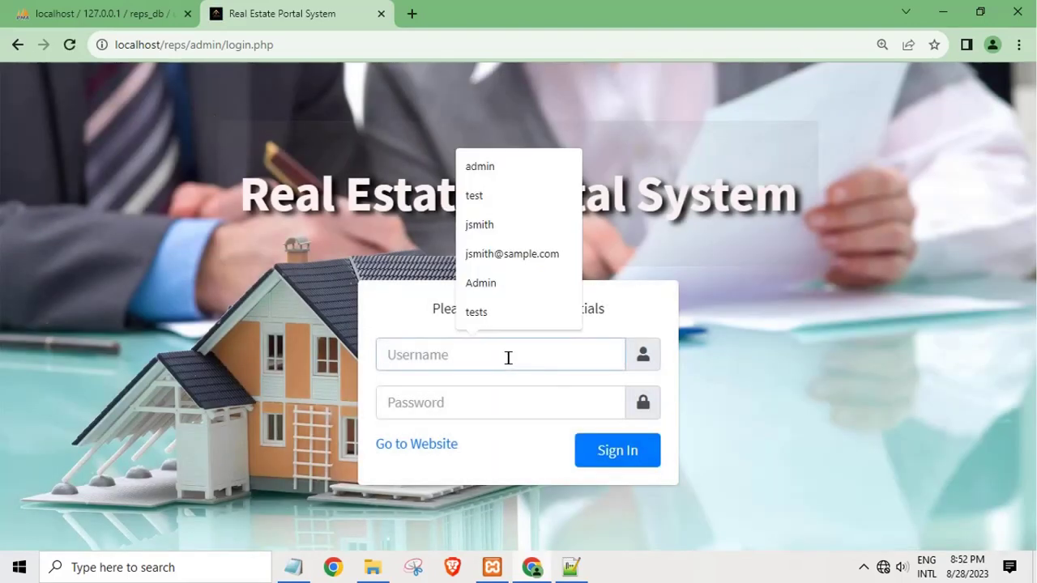
text(admin)
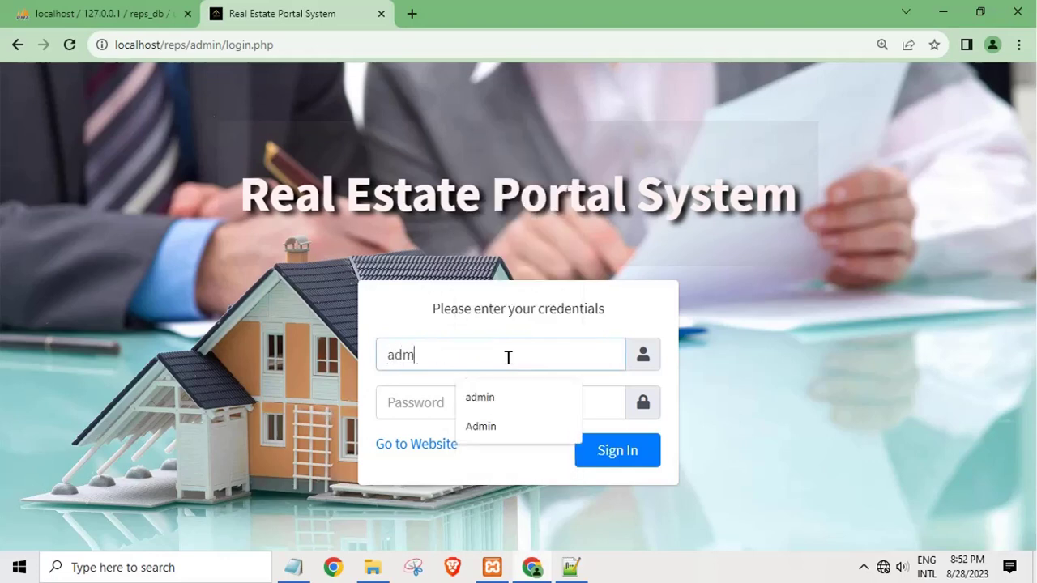
key(Tab)
text(a)
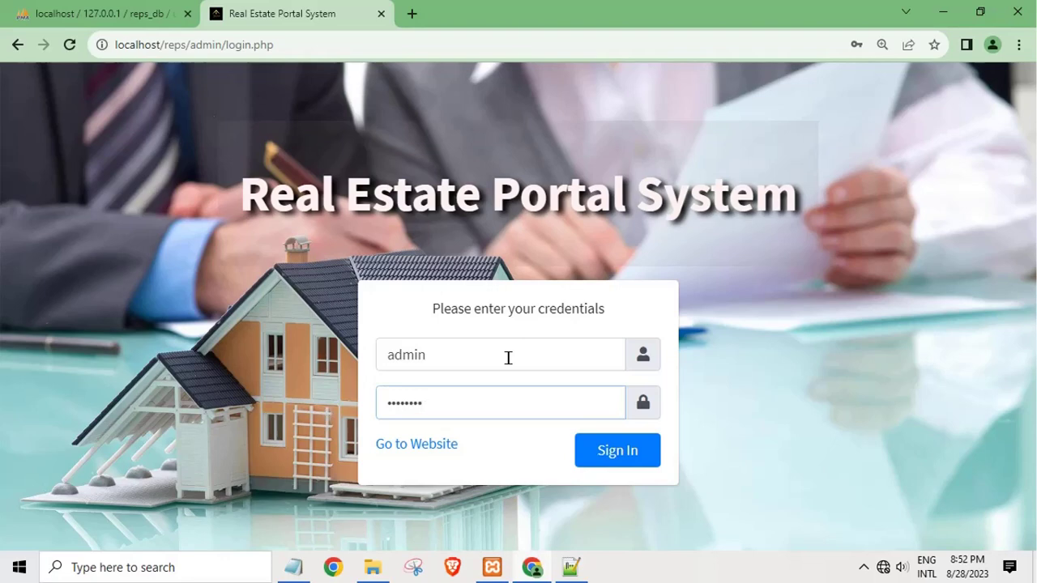
click(614, 462)
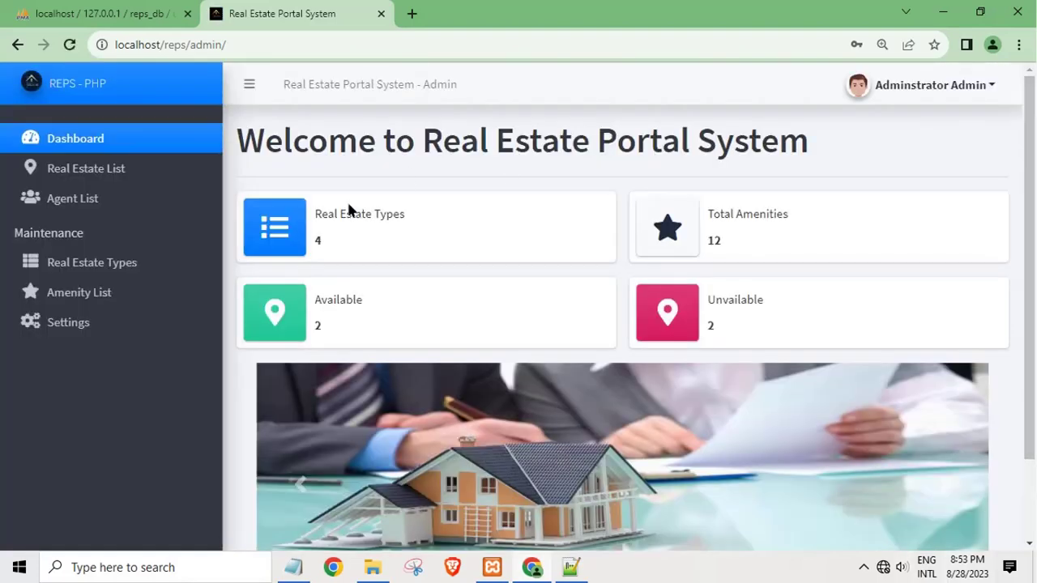
Step: Browse Real Estate List, Types, Amenity List, Settings and Agent List, ending on Real Estate List
click(53, 172)
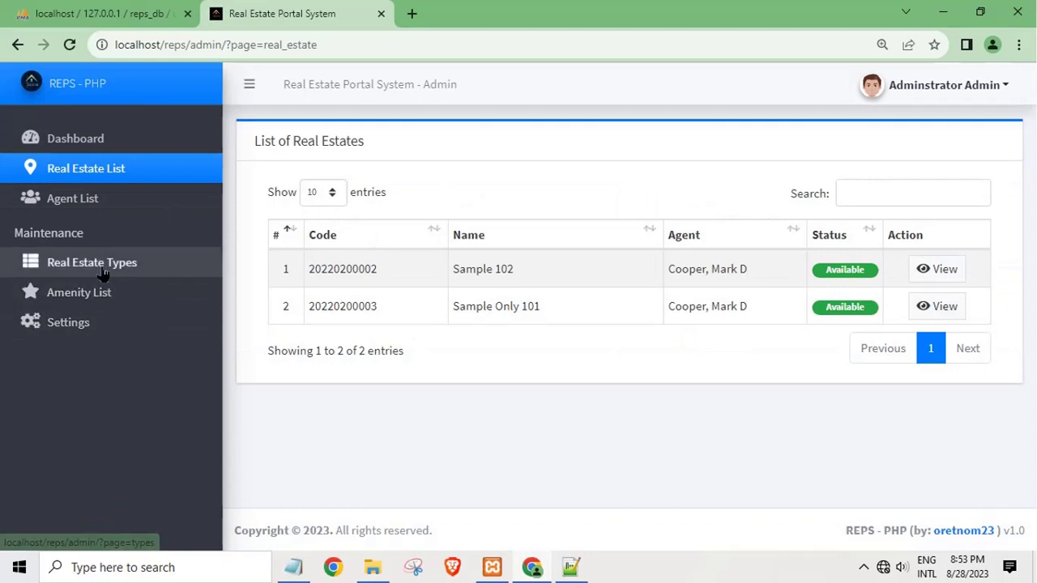
click(106, 264)
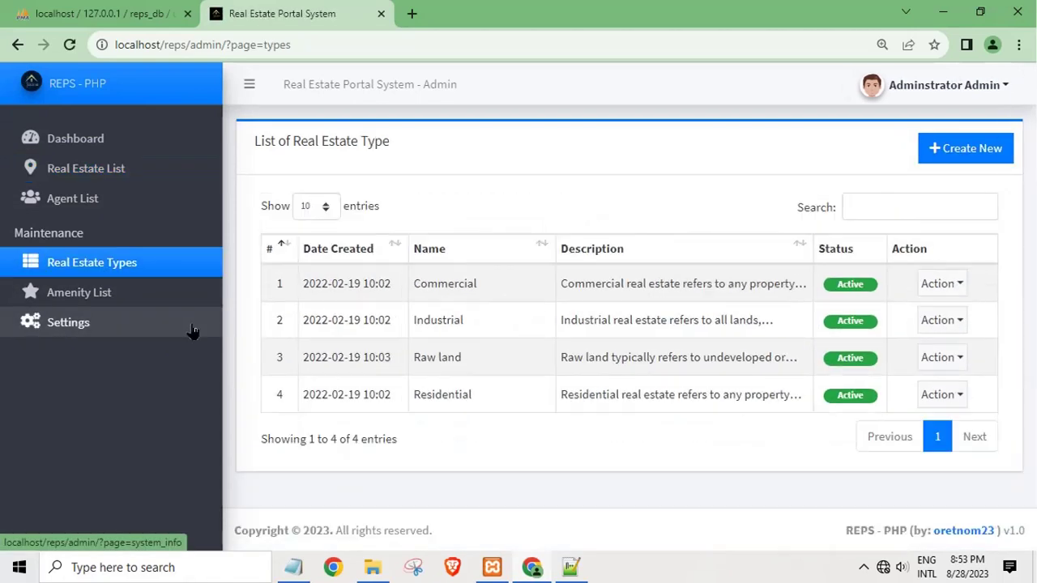
click(67, 297)
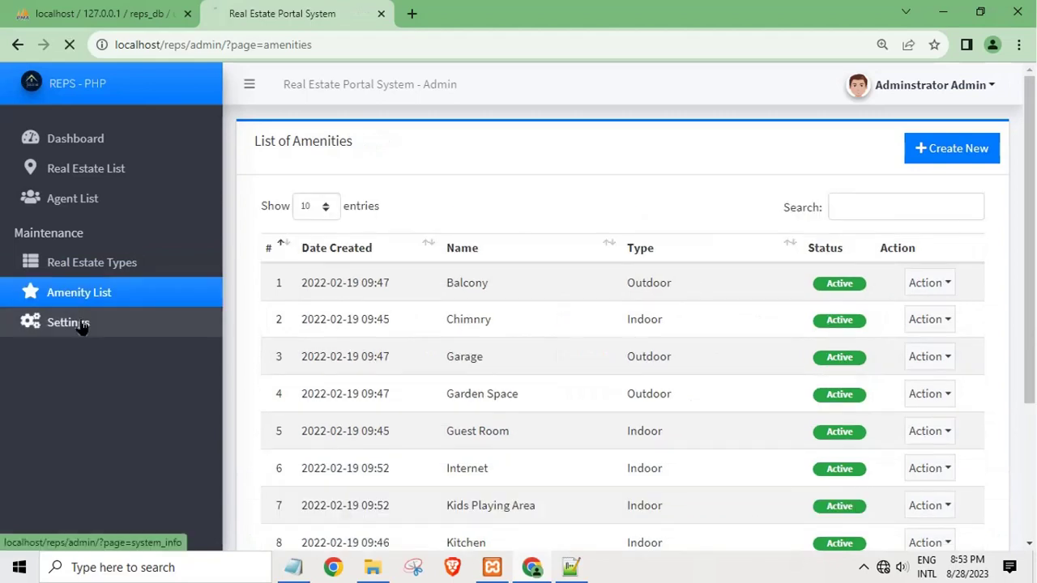
click(81, 324)
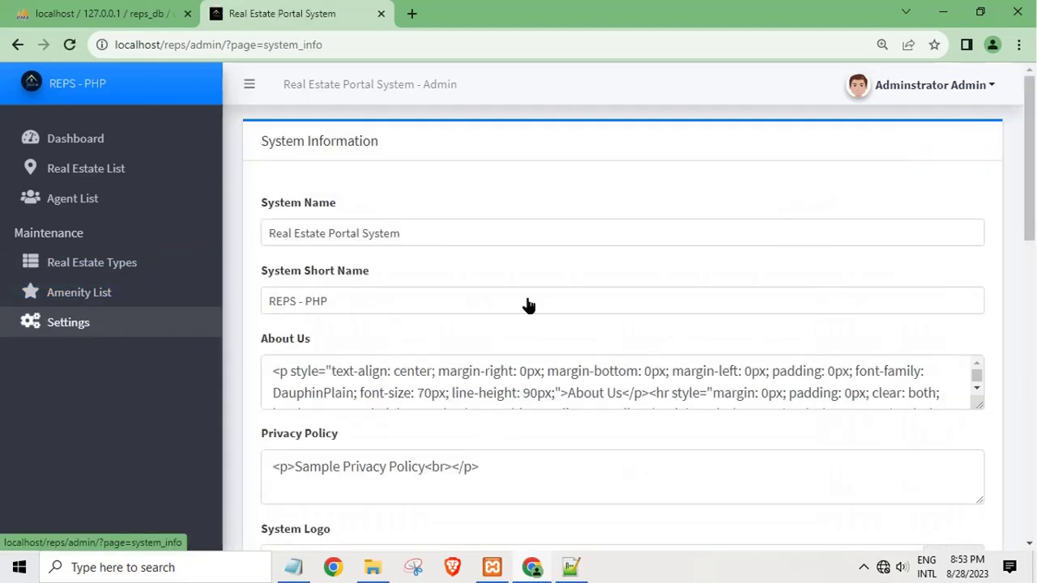
click(134, 224)
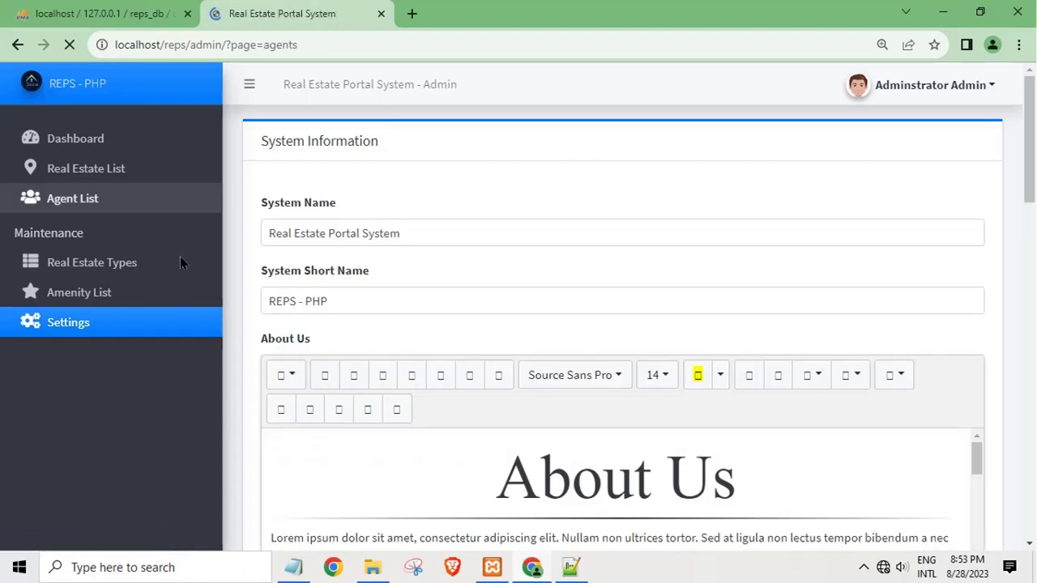
click(90, 174)
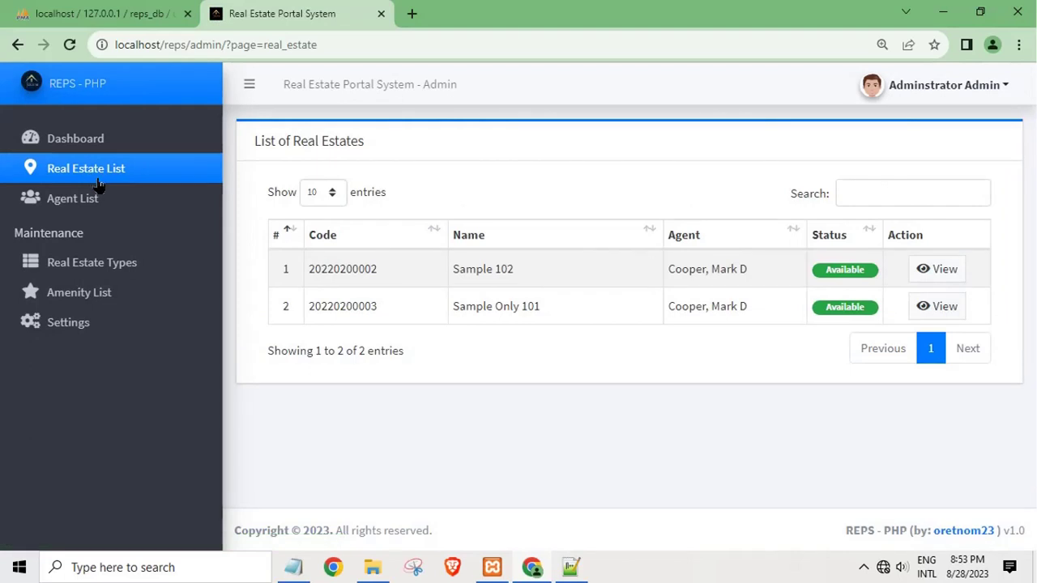
Step: View the Sample 102 listing's details and living-room photo, then open the Agent List
click(938, 271)
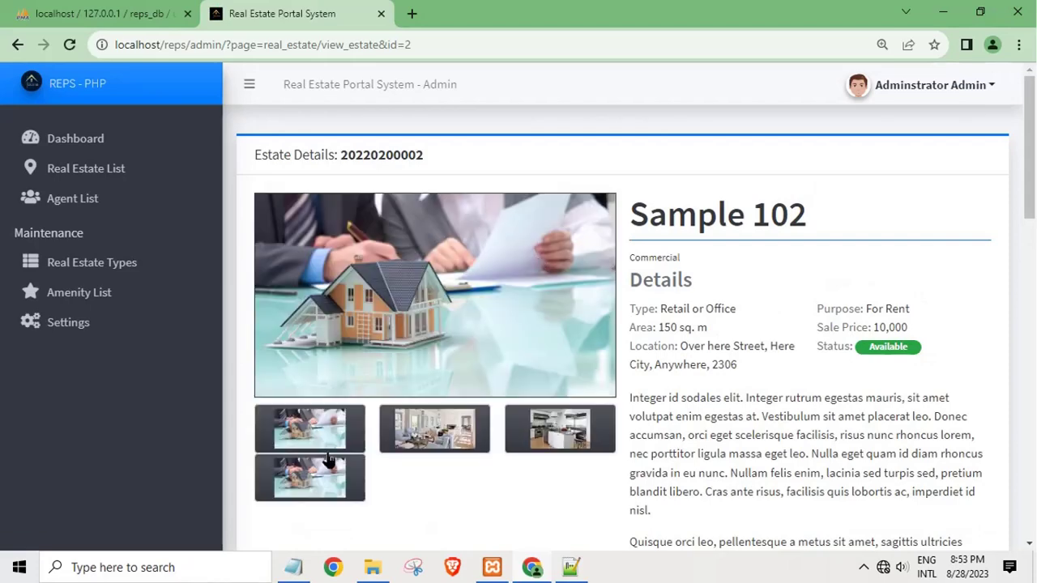
click(373, 451)
scroll(574, 449, down, 5)
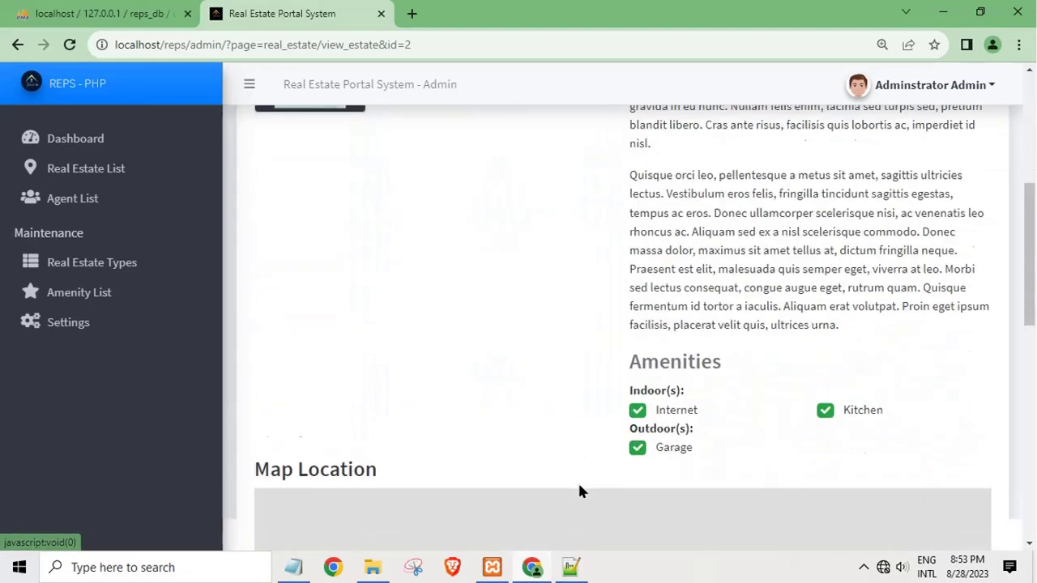
scroll(579, 490, down, 8)
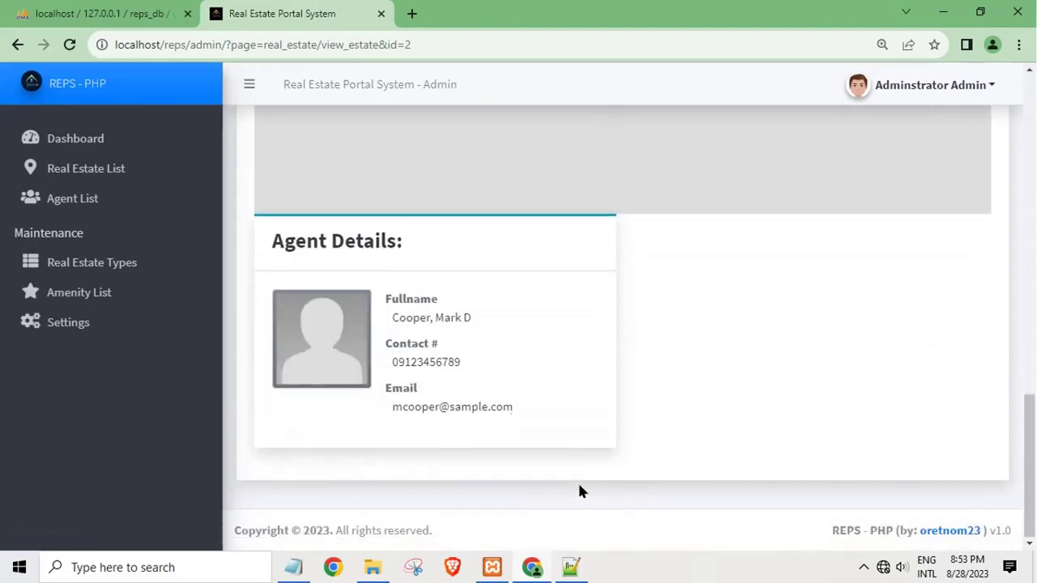
drag(393, 407, 487, 407)
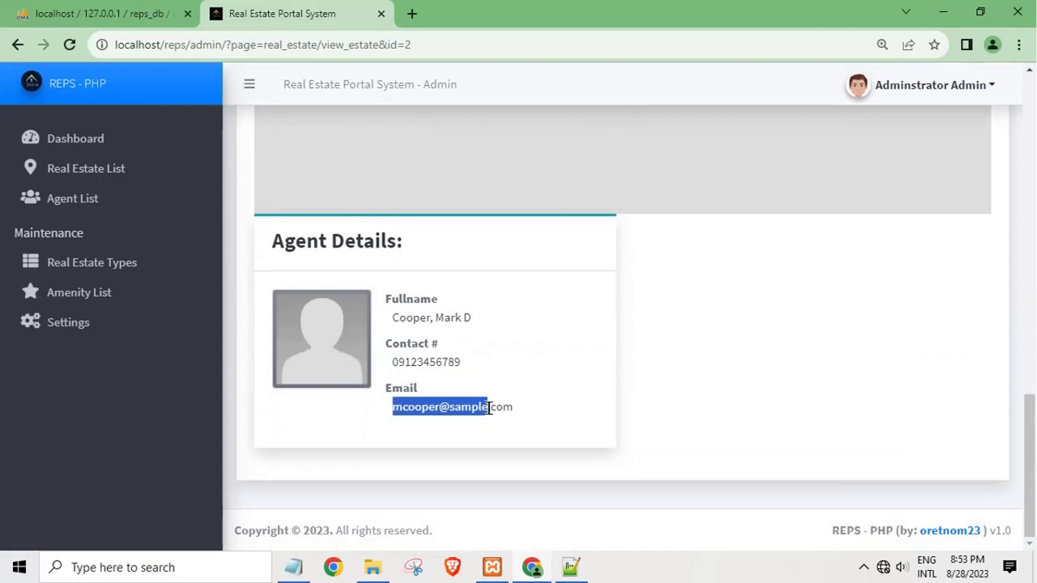
scroll(460, 456, up, 2)
scroll(460, 456, up, 10)
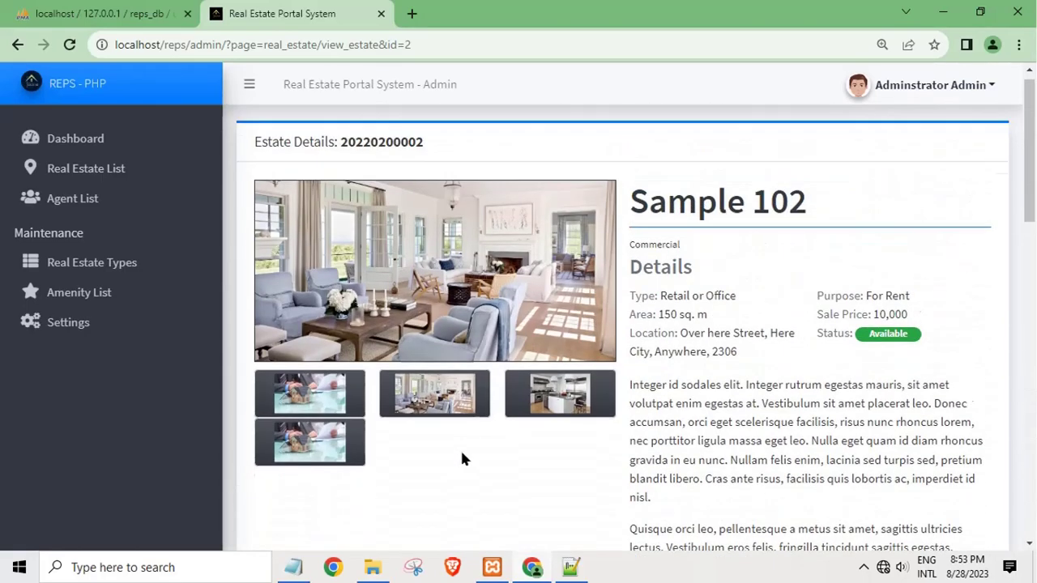
click(91, 200)
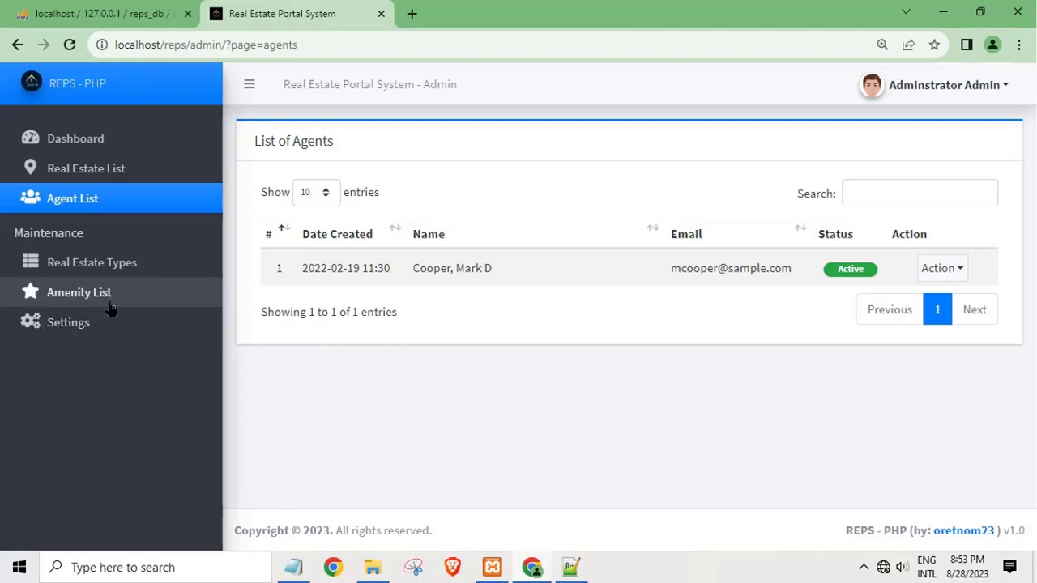
Step: Create and save a new amenity with type Indoor and status Inactive
click(89, 172)
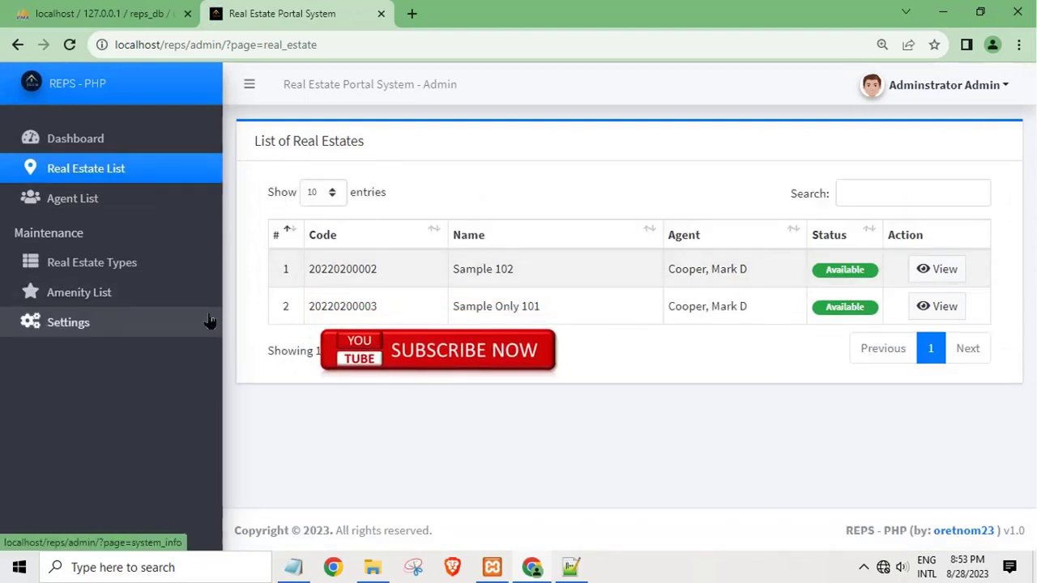
click(122, 295)
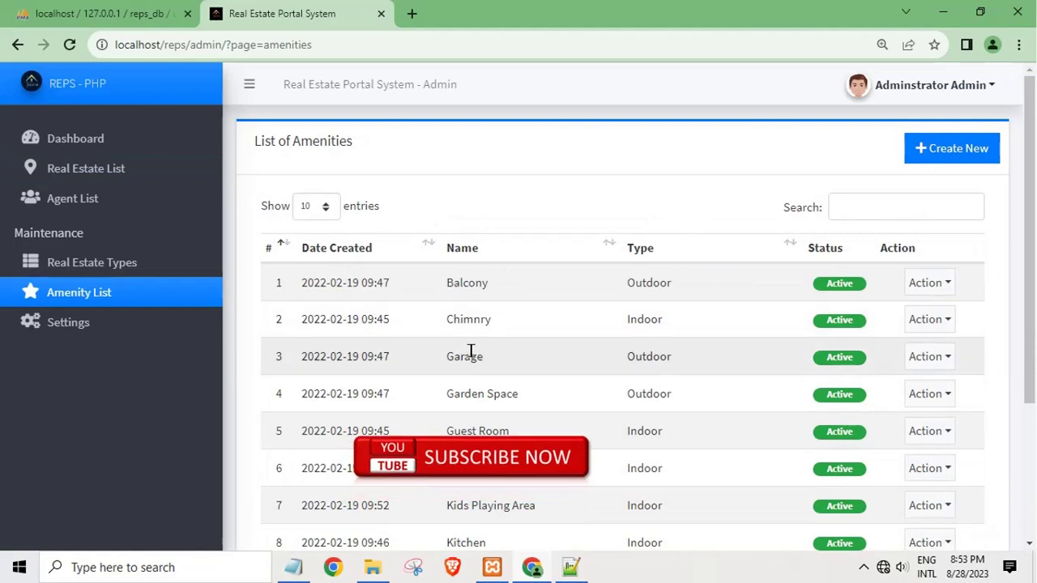
scroll(470, 352, down, 1)
scroll(475, 354, up, 1)
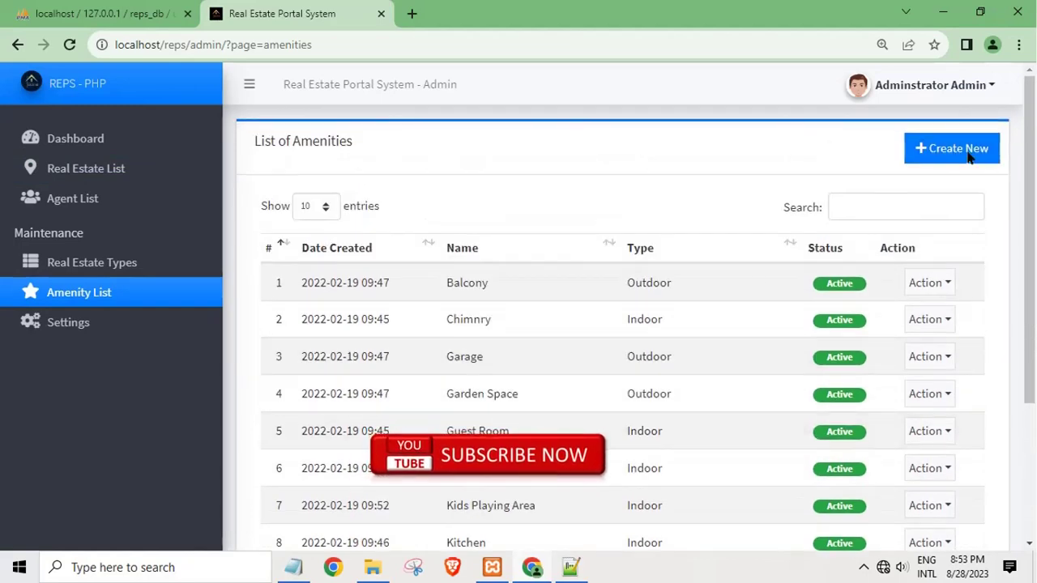
click(968, 154)
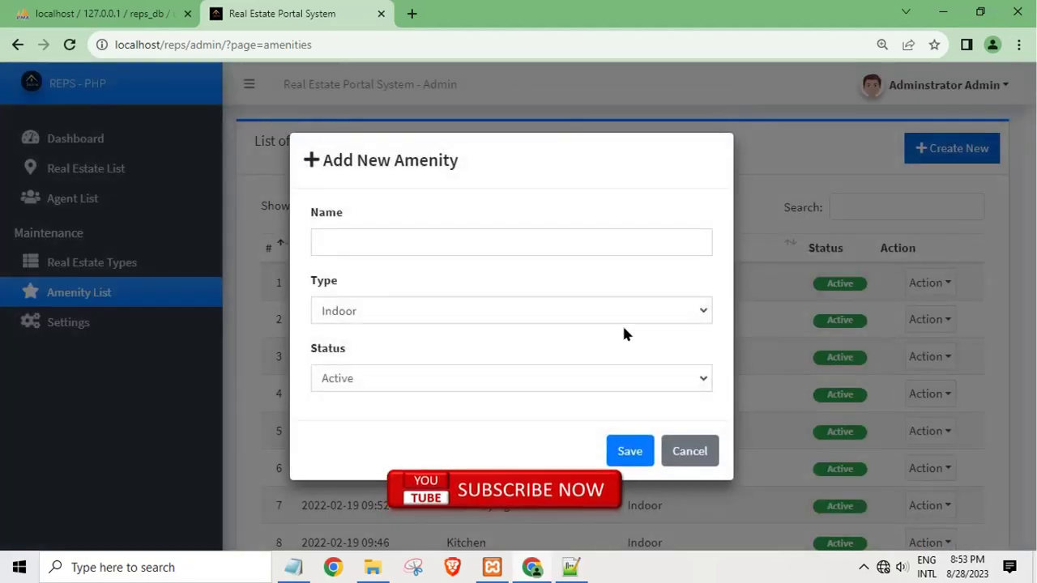
click(597, 316)
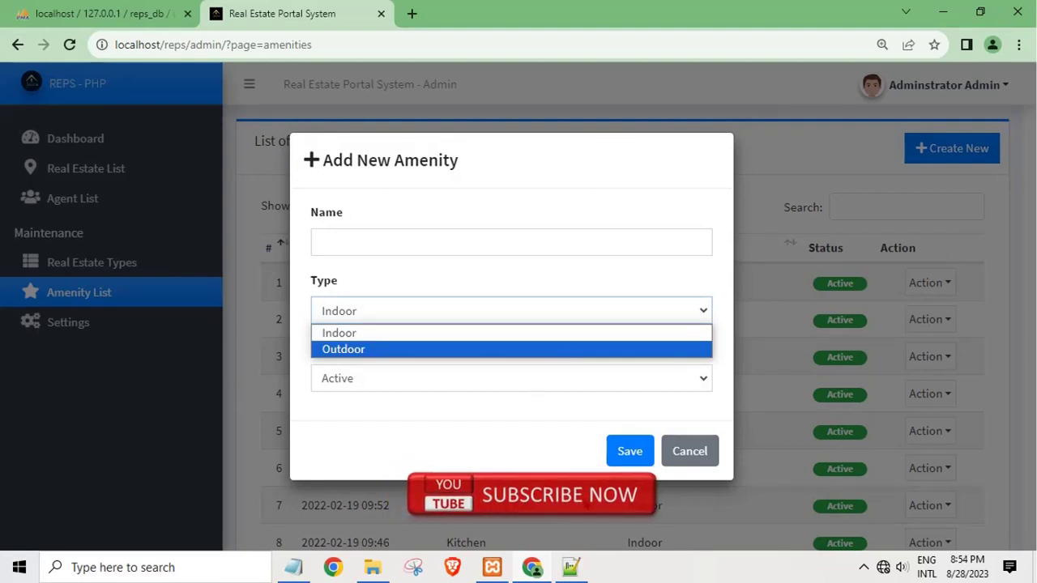
click(486, 371)
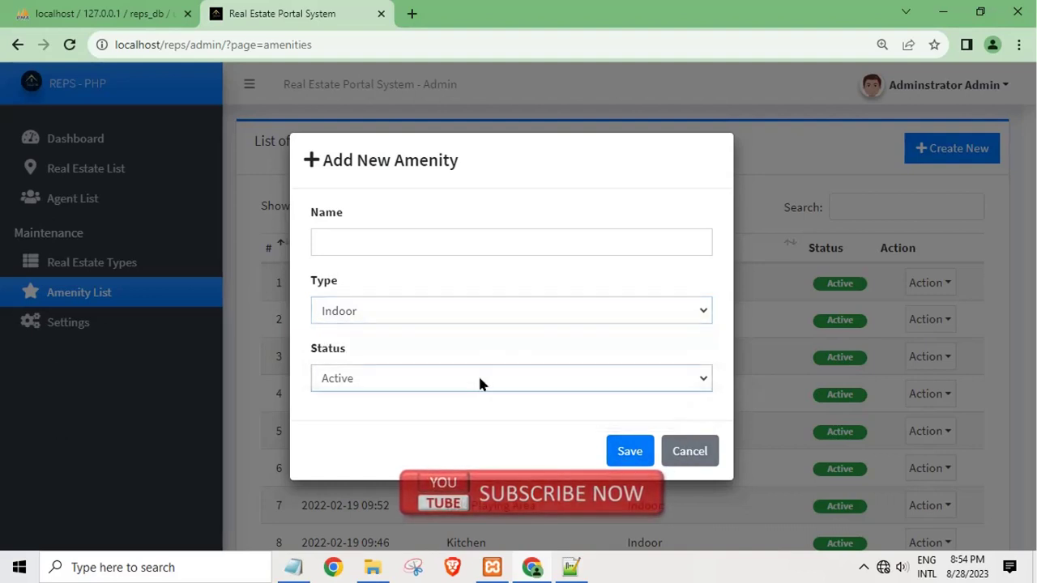
click(479, 381)
click(454, 419)
click(616, 454)
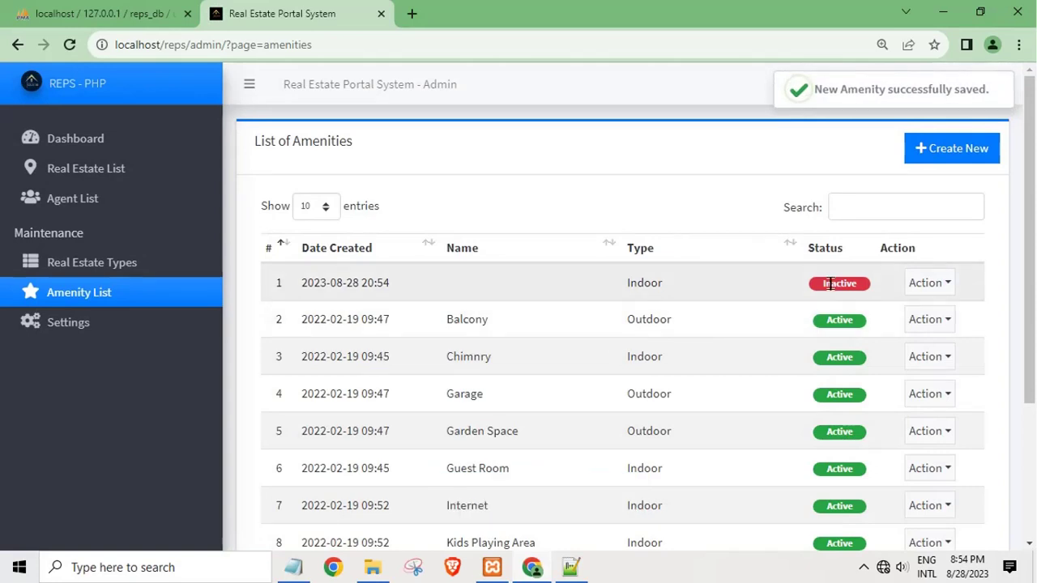
Step: Check the new amenity's Inactive status and return to the admin dashboard
double_click(830, 283)
click(511, 234)
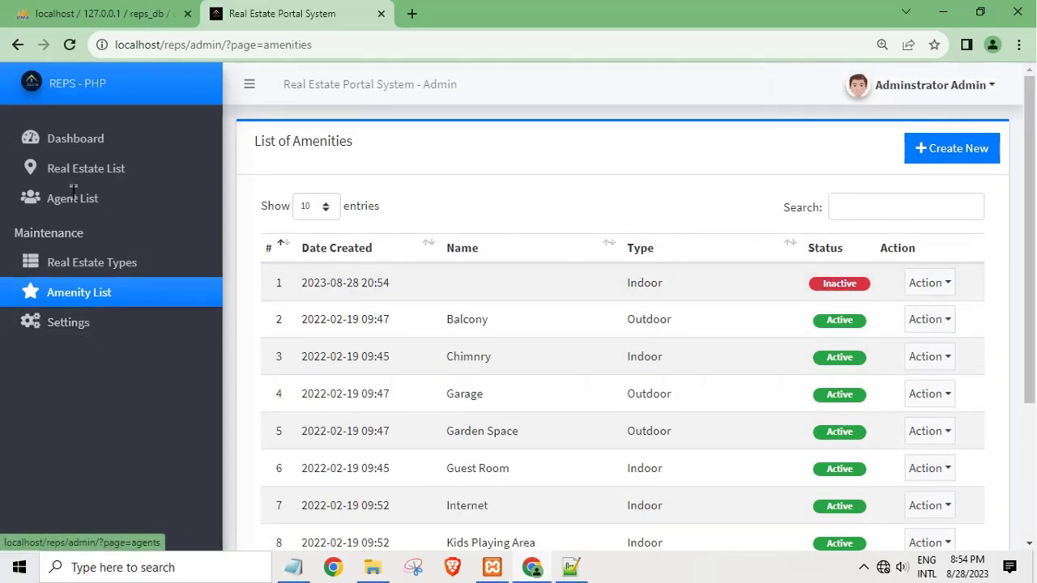
click(77, 148)
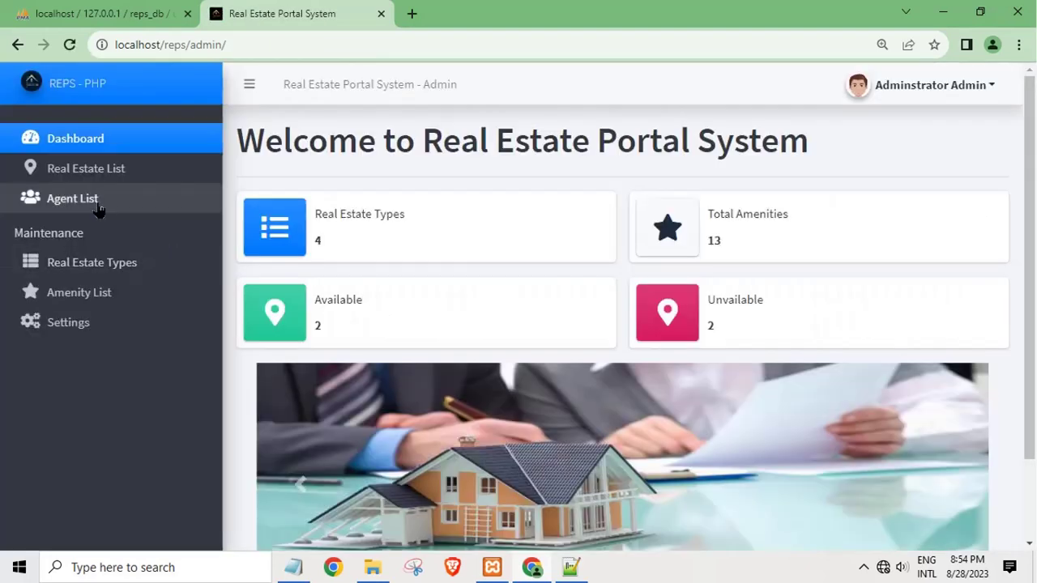
Step: Log out of the admin panel via the Administrator Admin menu
click(97, 208)
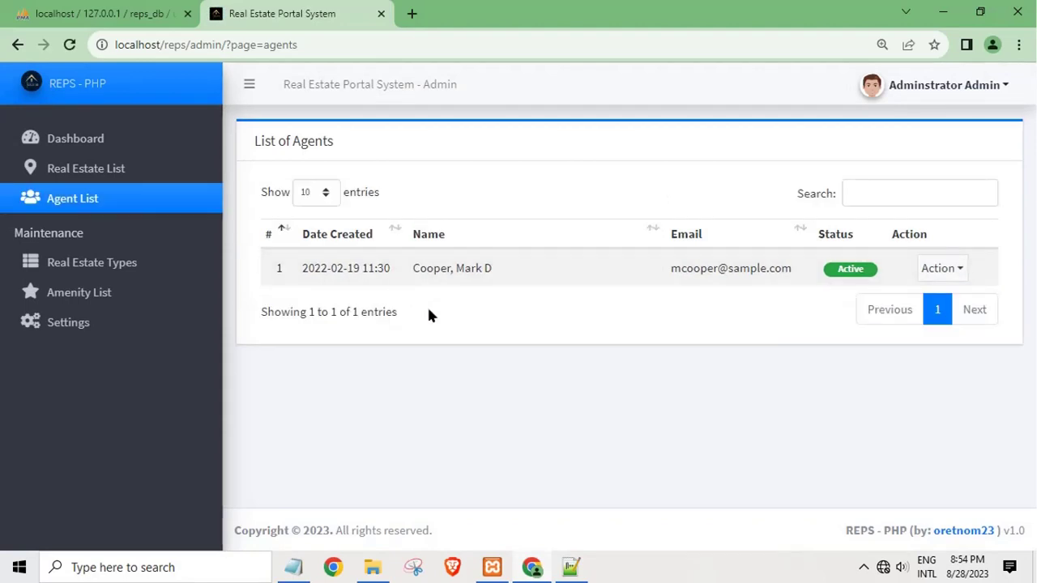
click(912, 85)
click(901, 166)
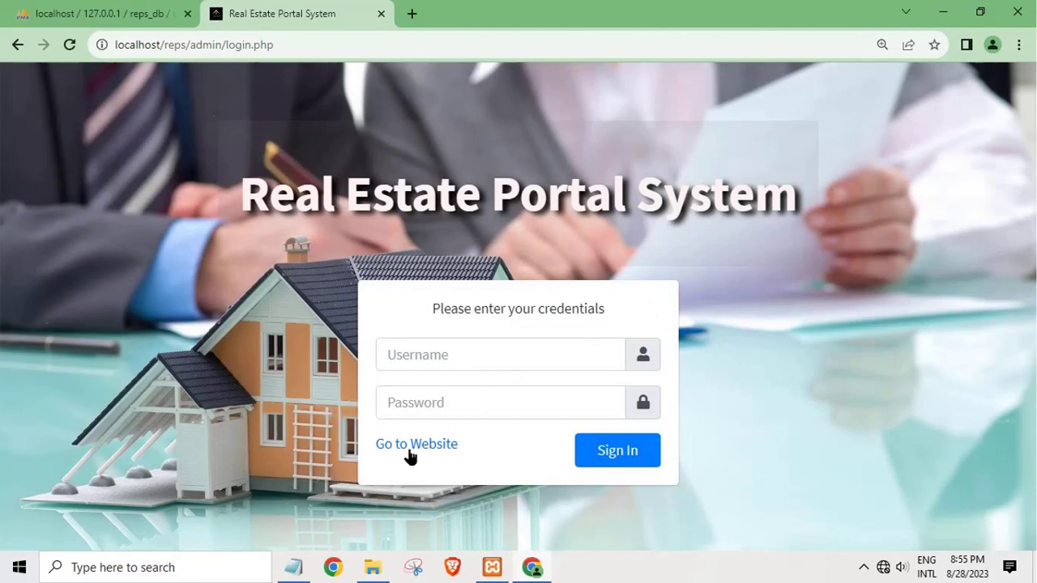
Step: Open the agent registration form via Go to Website, Agent Login and Create New Account
click(409, 450)
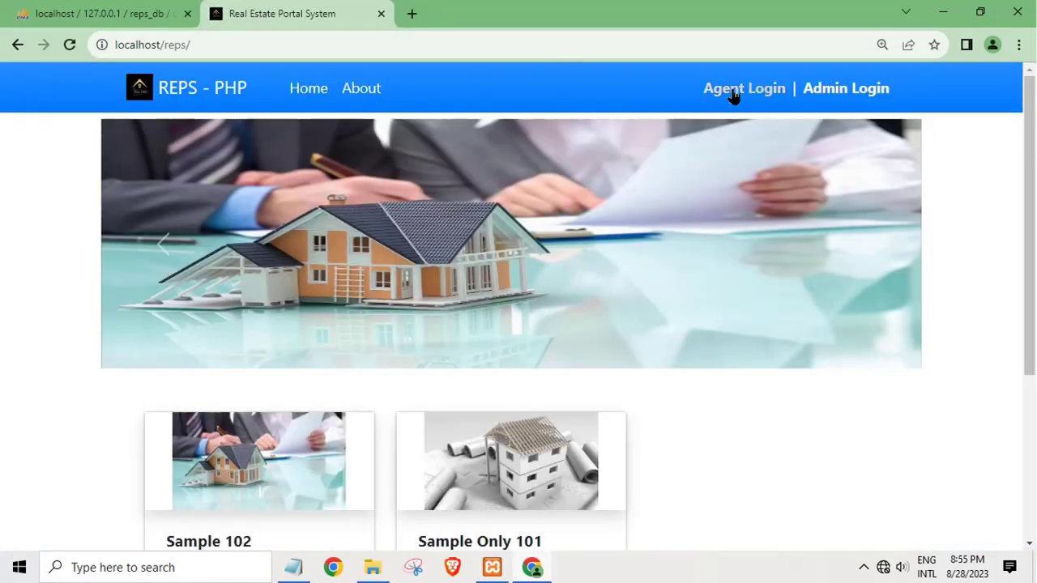
click(733, 95)
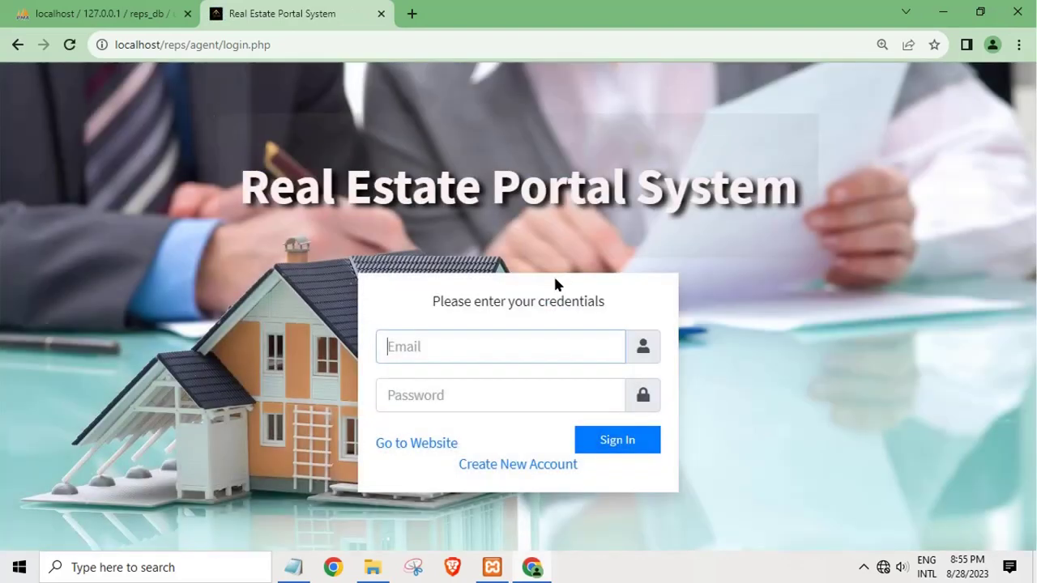
click(489, 465)
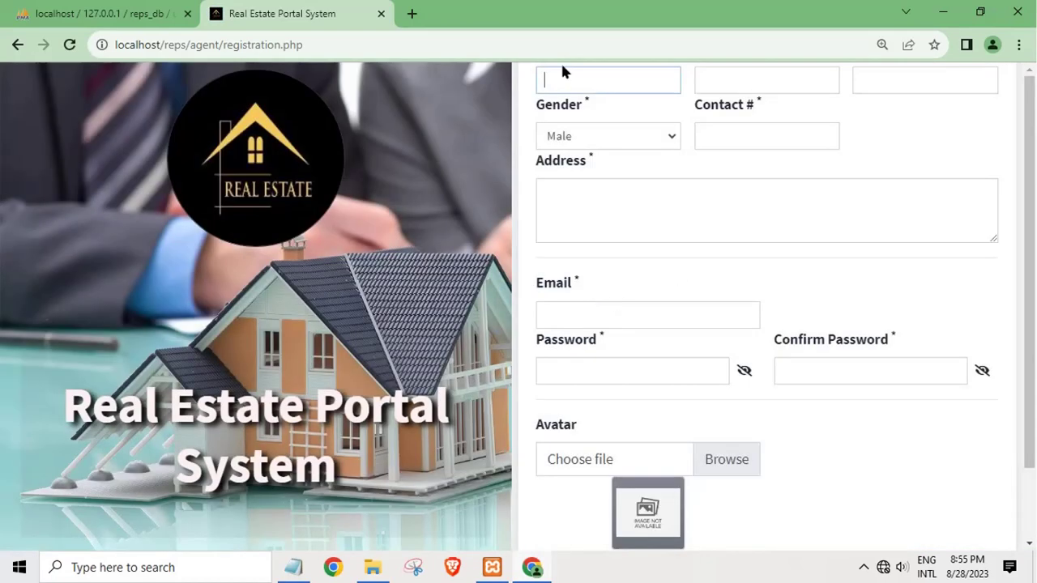
Step: Step through the name, gender, contact, address and email registration fields without filling them
key(Tab)
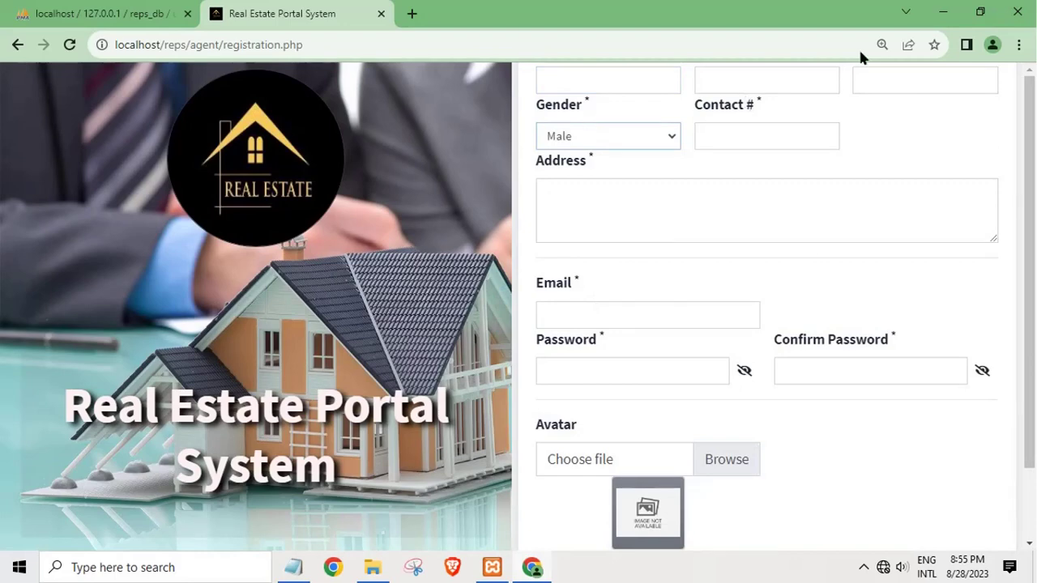
click(770, 84)
click(902, 81)
click(717, 145)
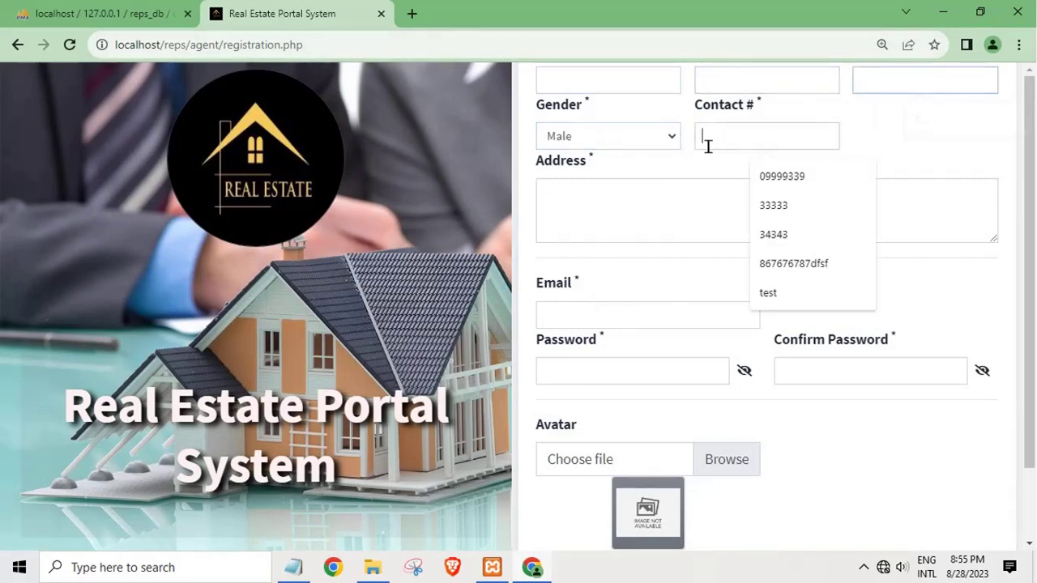
click(642, 147)
click(597, 212)
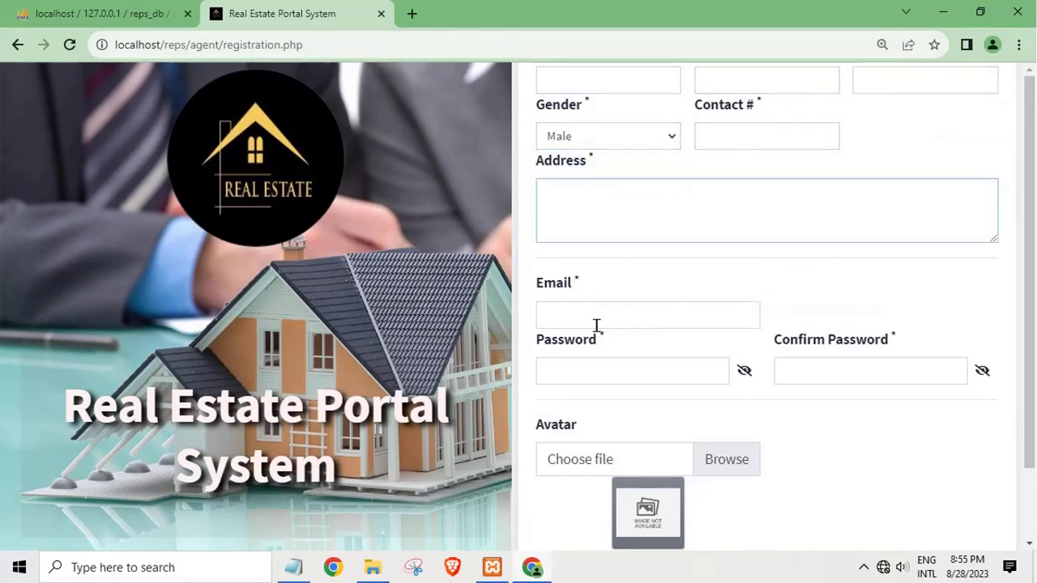
click(596, 325)
click(589, 382)
scroll(583, 478, down, 1)
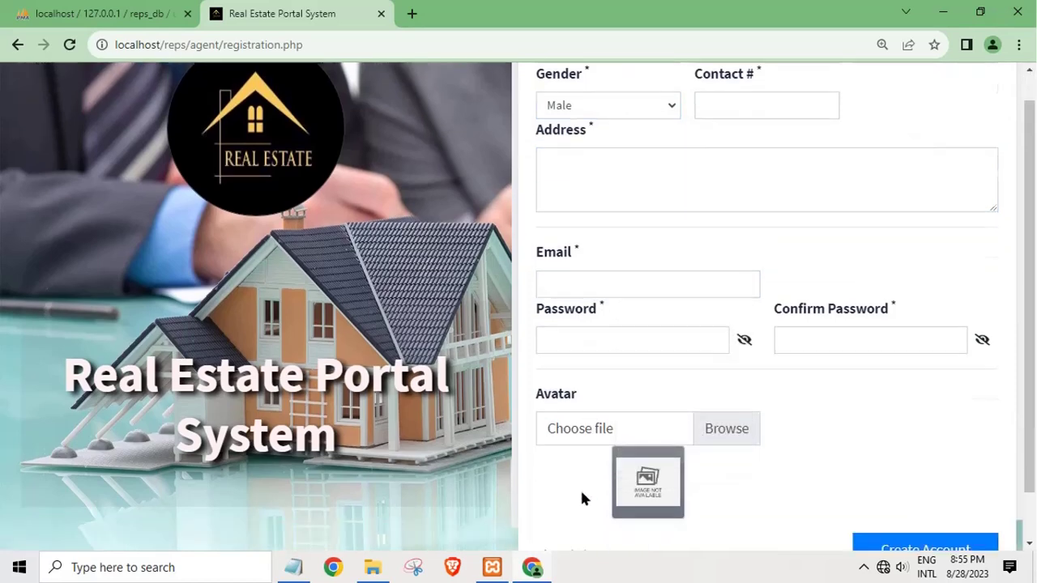
scroll(581, 494, down, 2)
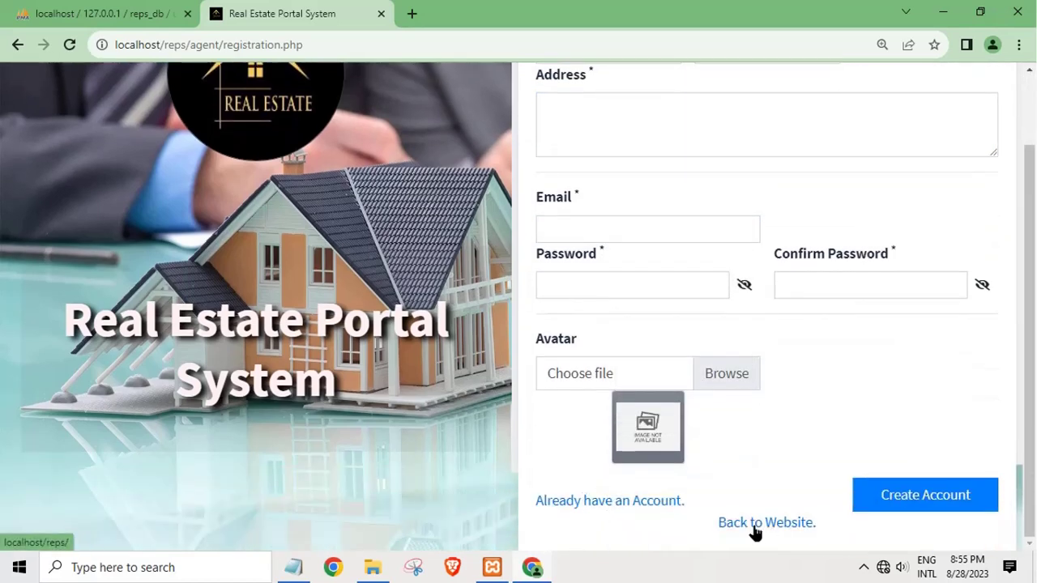
scroll(428, 429, up, 1)
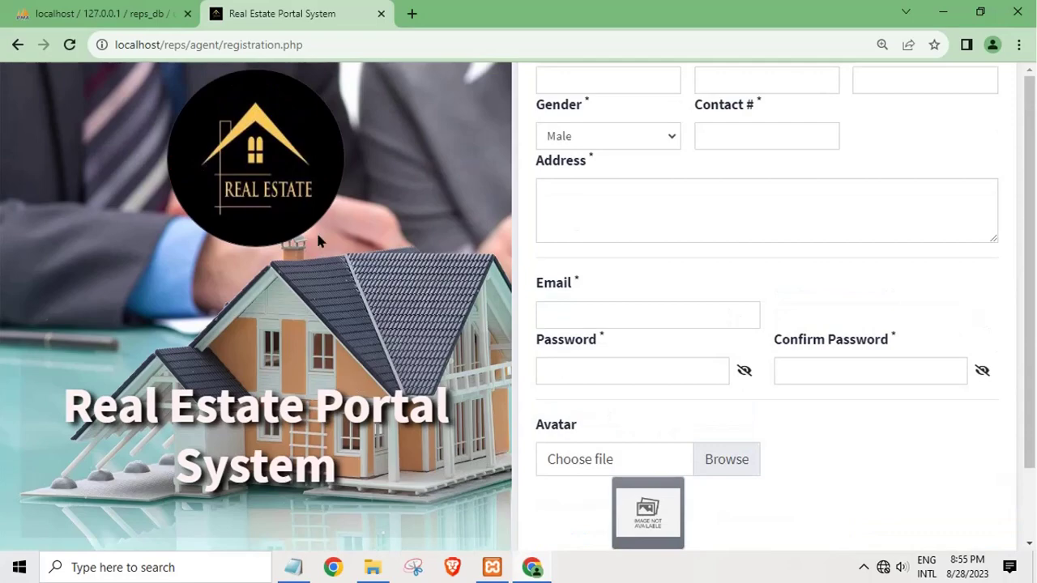
Step: Close the portal tab, replace the Notepad login notes with 'thanks', and minimize all windows
click(381, 13)
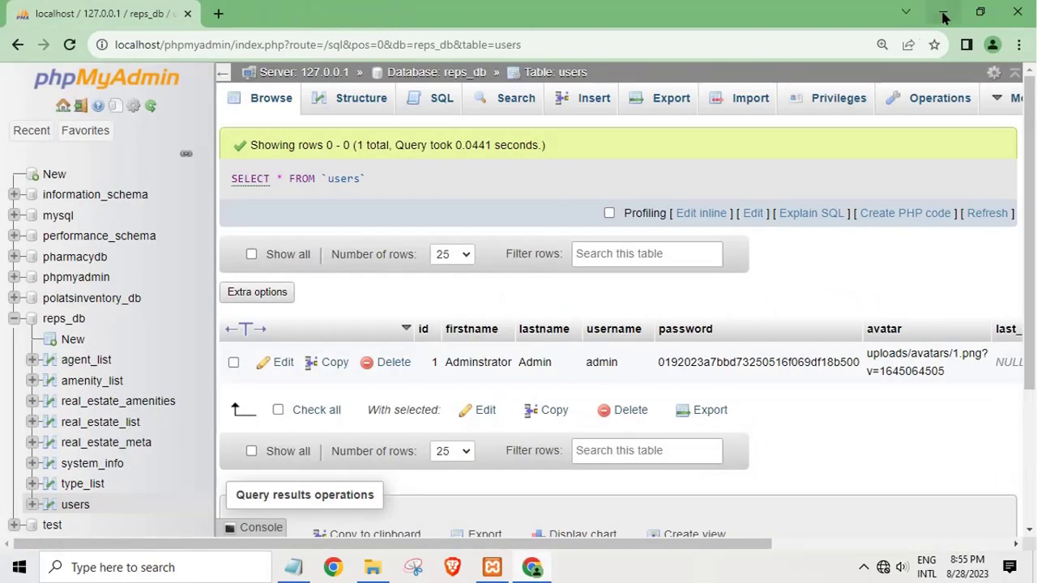
click(943, 12)
drag(556, 308, 28, 278)
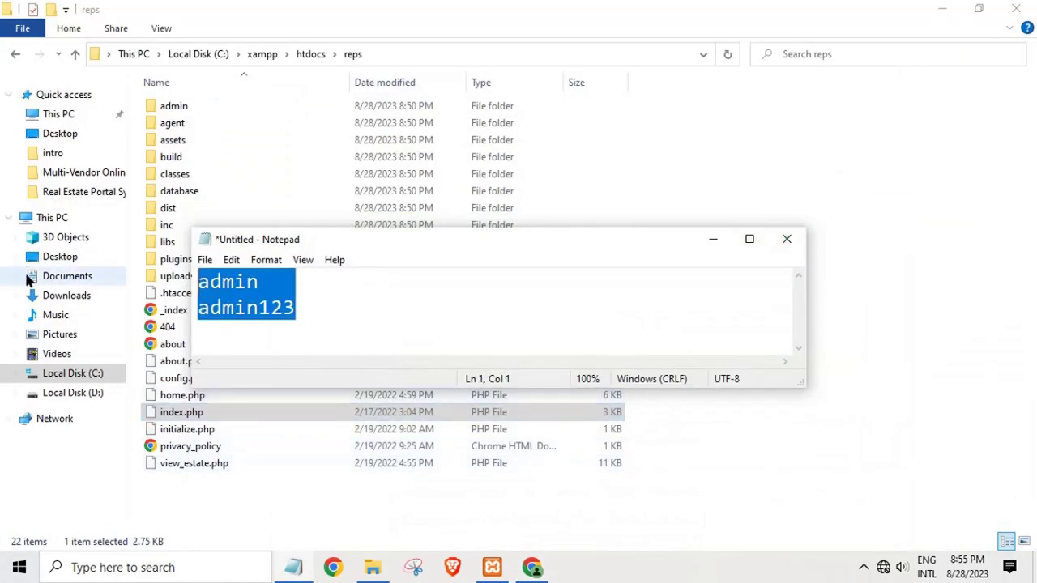
click(942, 10)
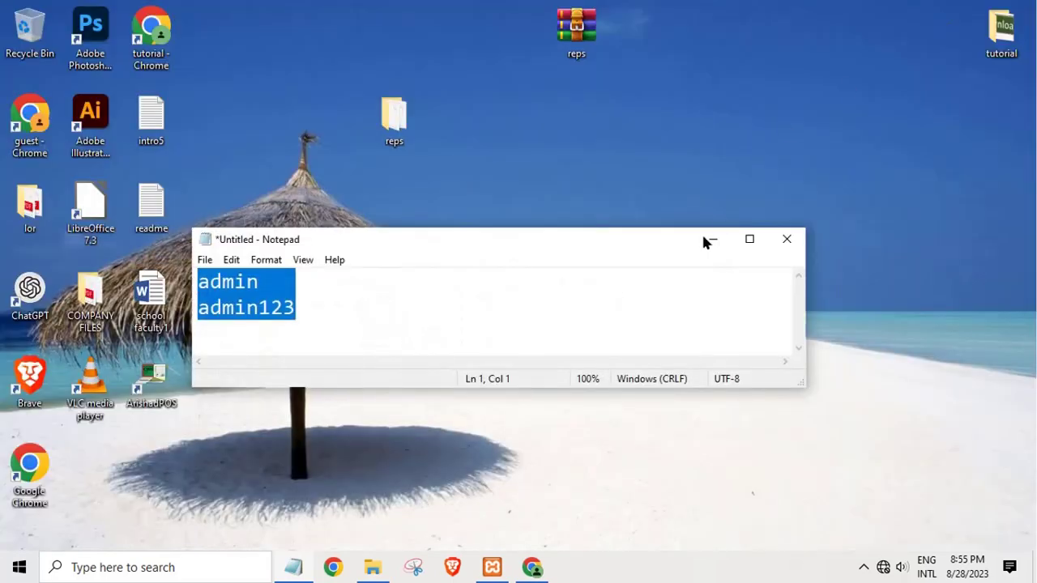
text(thanks)
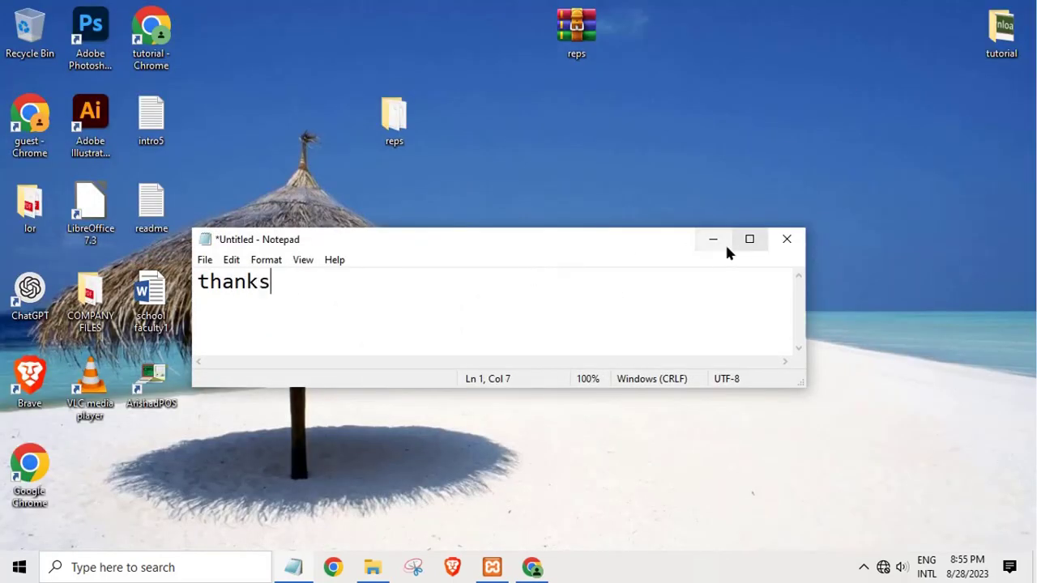
click(725, 245)
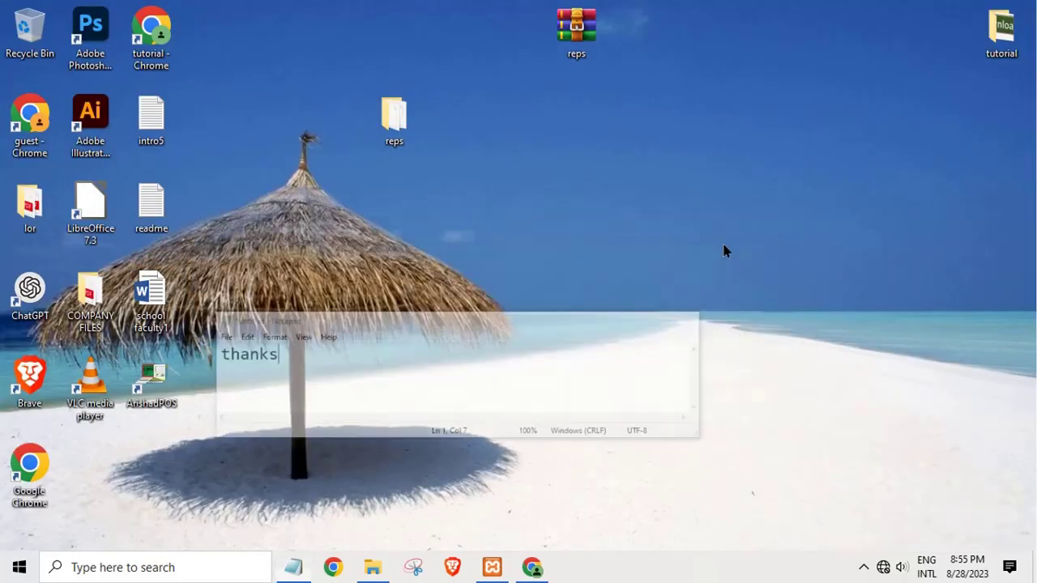